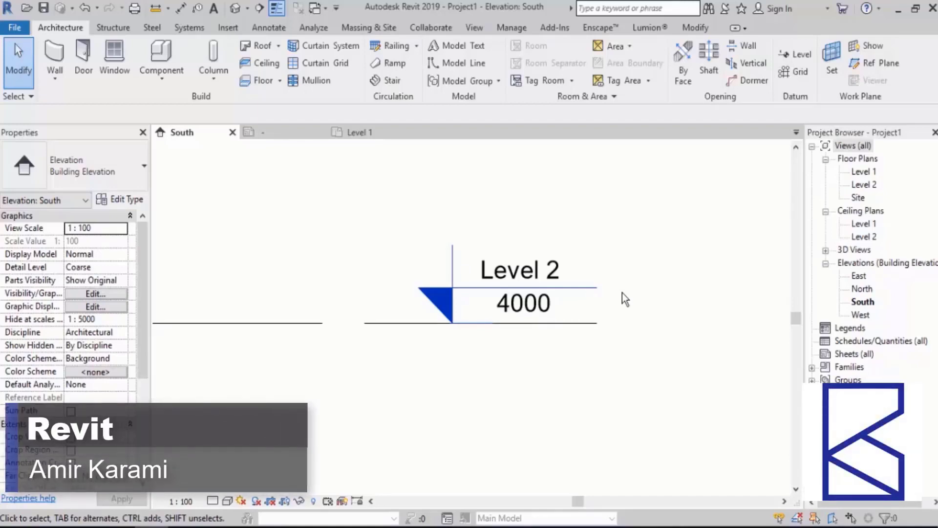
- Switch to Project2 and open its South elevation, showing the Level 1 and Level 2 heads
click(370, 133)
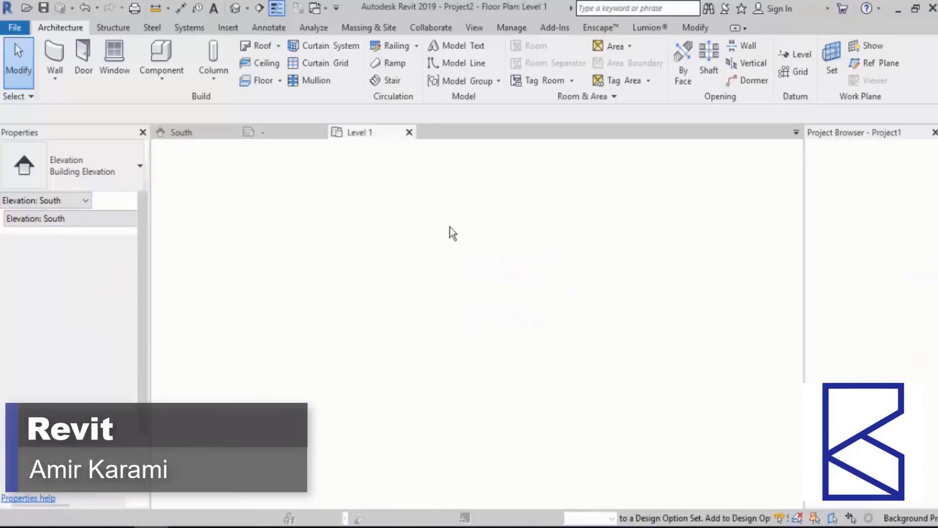
click(862, 289)
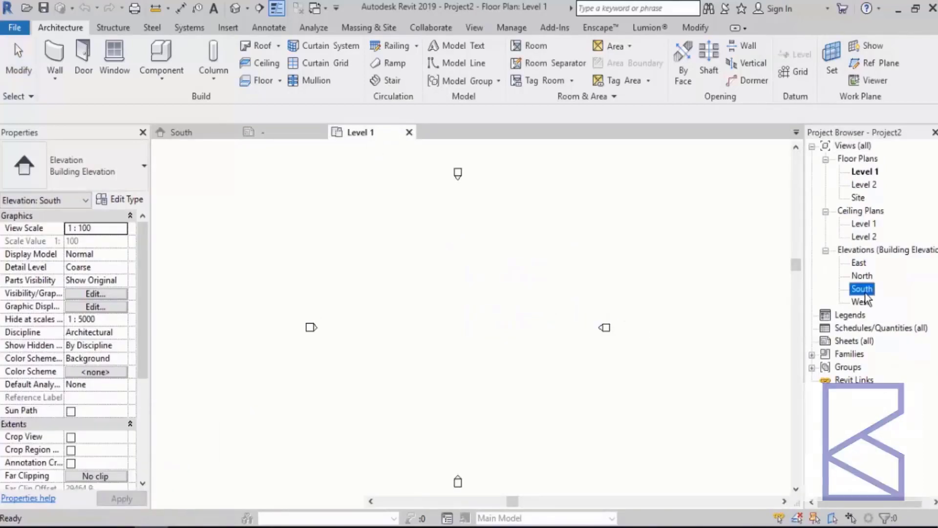
double_click(865, 292)
middle_drag(639, 318, 492, 320)
scroll(675, 313, up, 3)
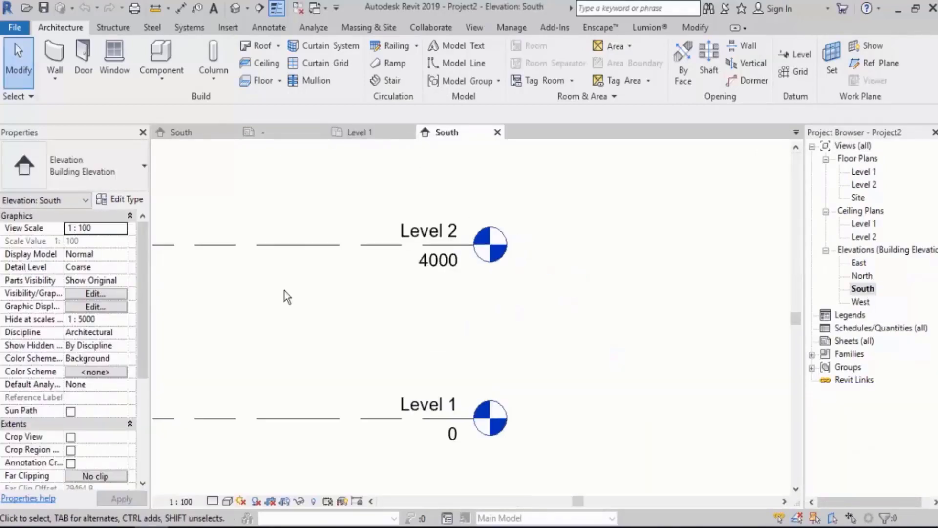
- Review the symbol choices in the type properties of the Level 2 line
click(292, 245)
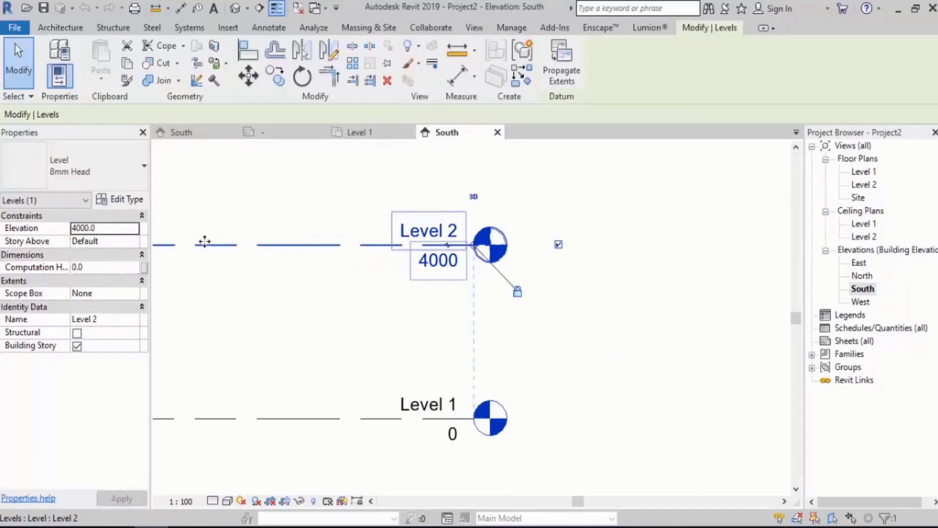
click(121, 199)
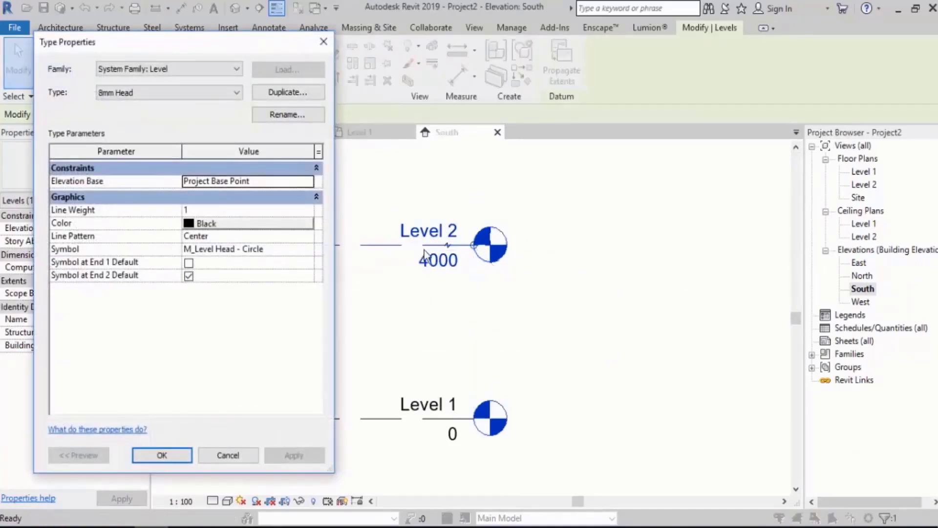
click(307, 248)
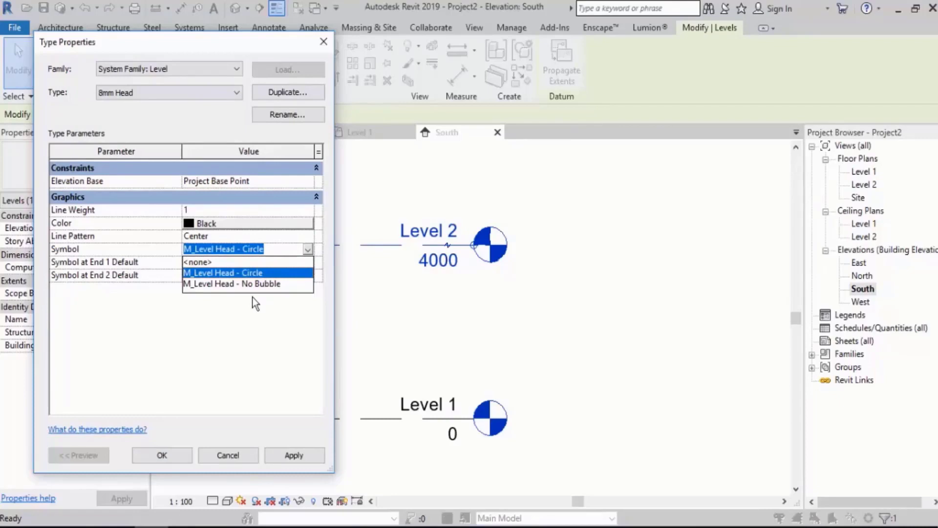
key(Escape)
key(Escape)
key(Escape)
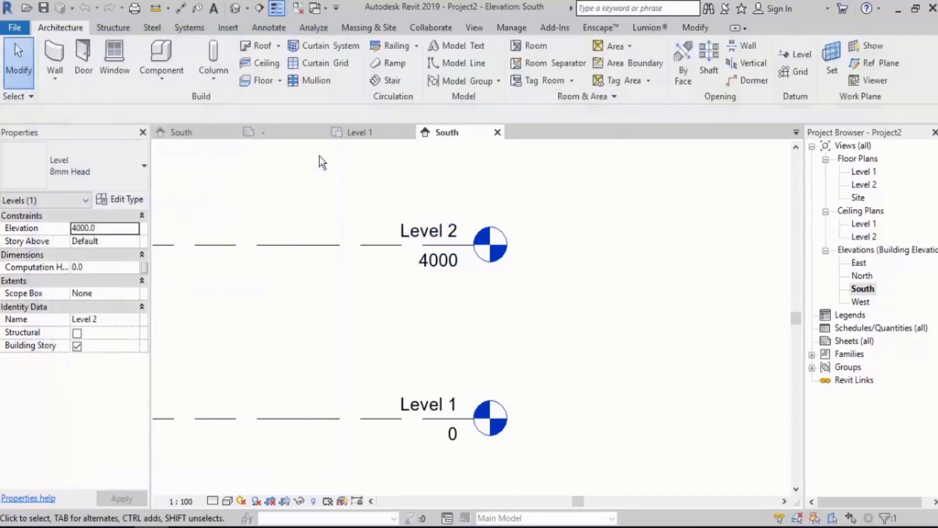
- Compare the triangular level head in Project1's South elevation with the round heads in Project2's South elevation
click(197, 134)
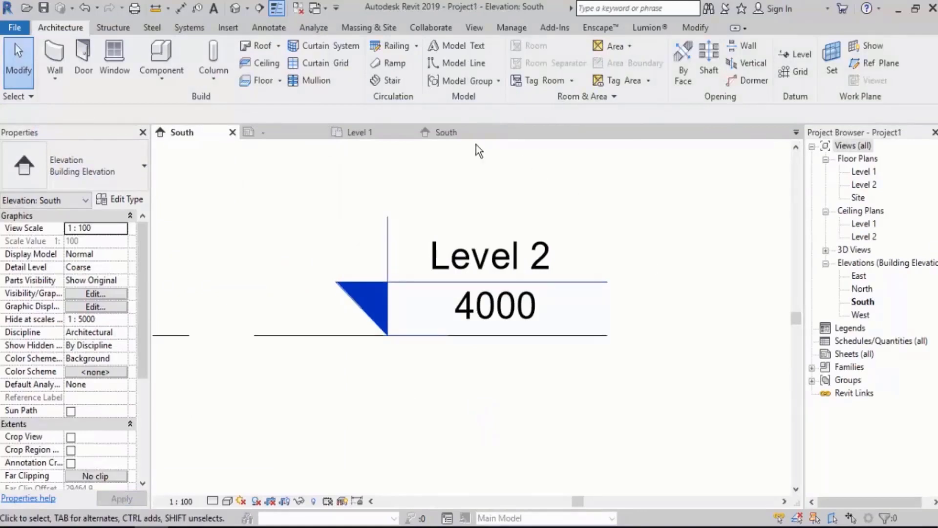
click(464, 132)
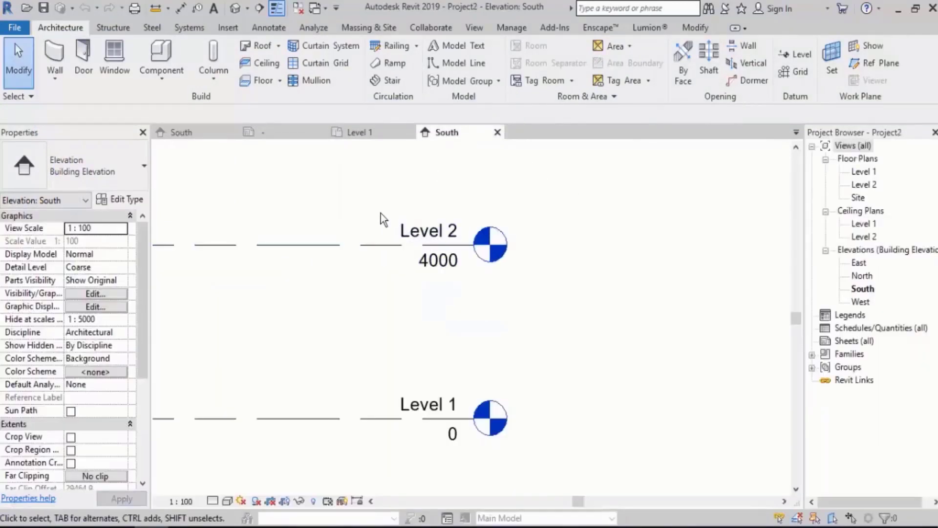
middle_drag(380, 213, 397, 209)
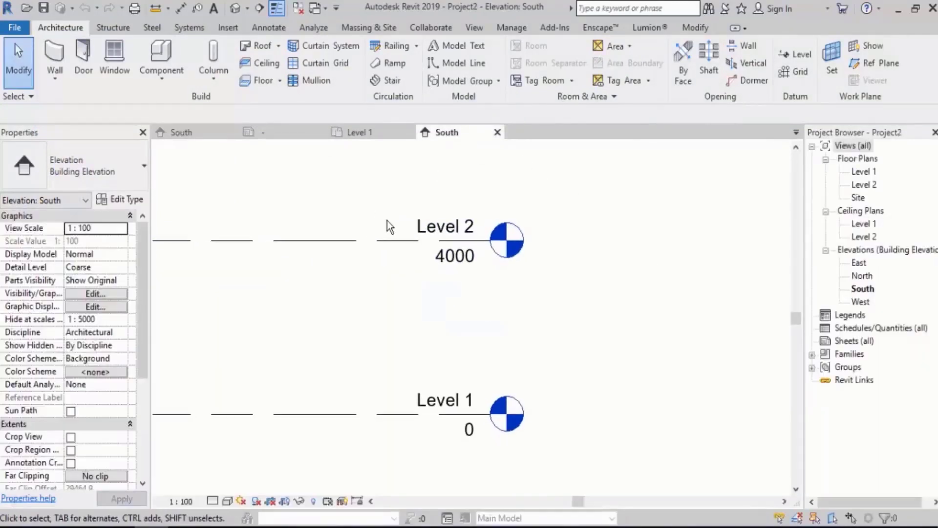
- Create a new family from the Metric Level Head.rft template in the Annotations folder
click(14, 28)
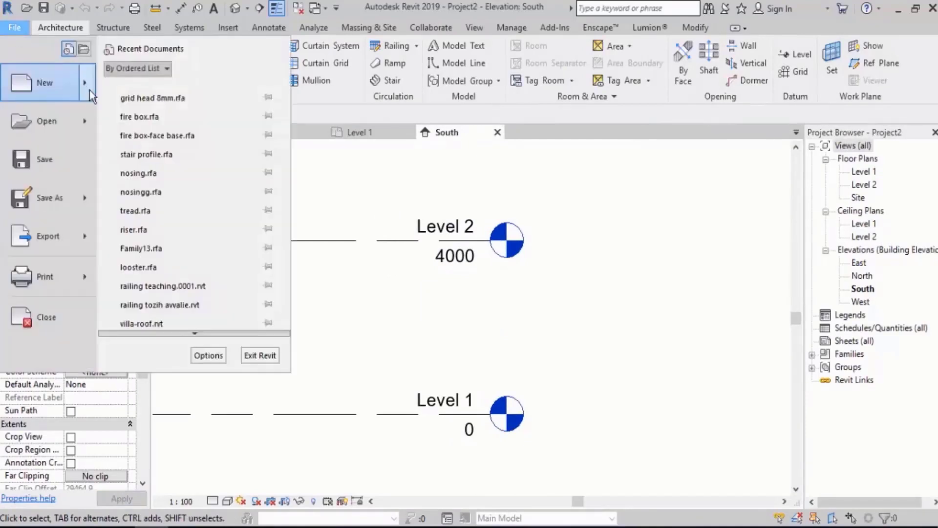
mouse_move(86, 81)
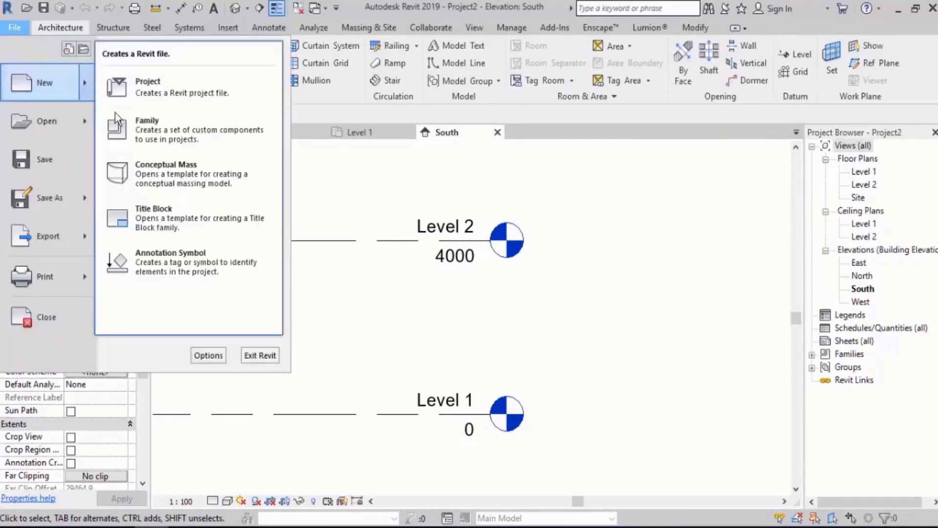
click(189, 135)
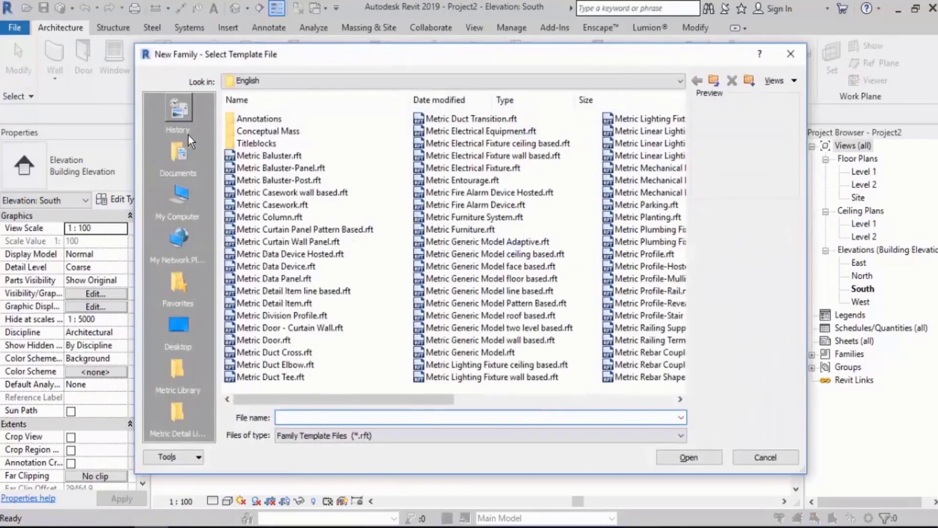
double_click(277, 121)
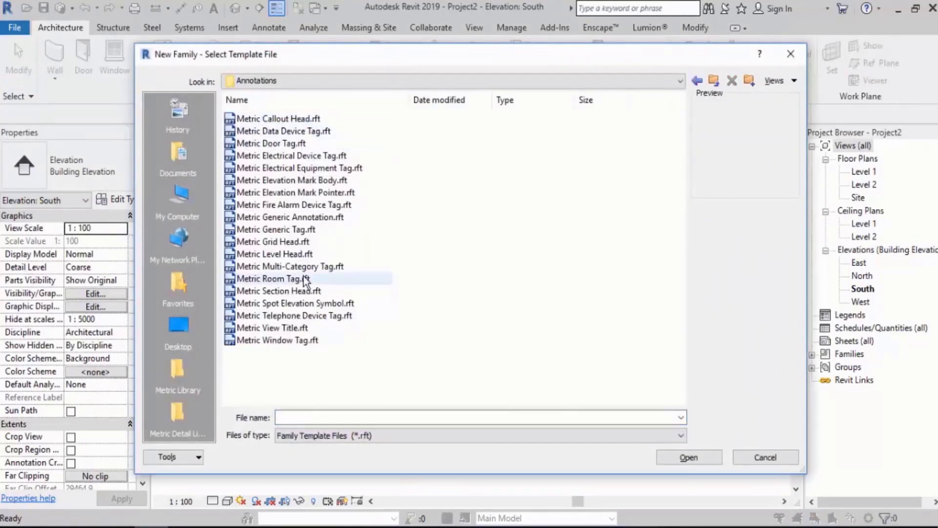
double_click(288, 253)
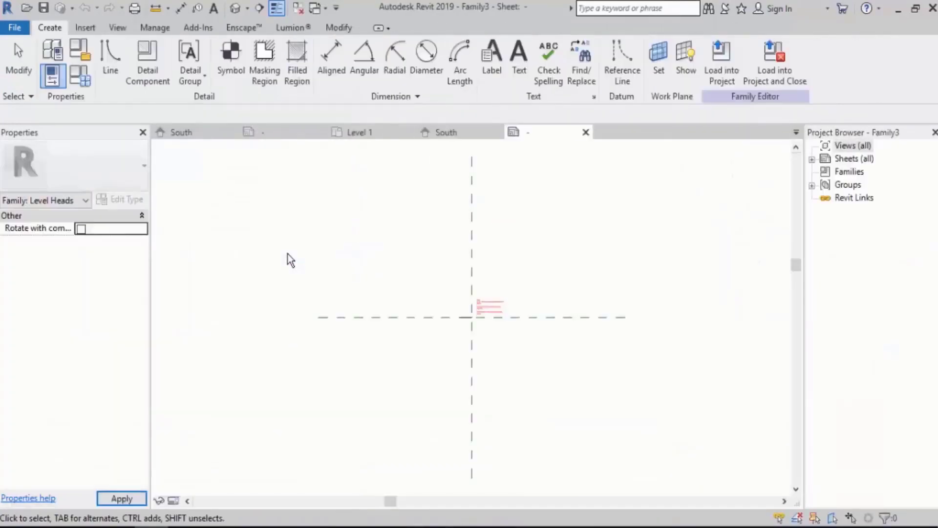
- Delete the template's internal note and the dummy level line beside the reference plane intersection
scroll(538, 249, up, 5)
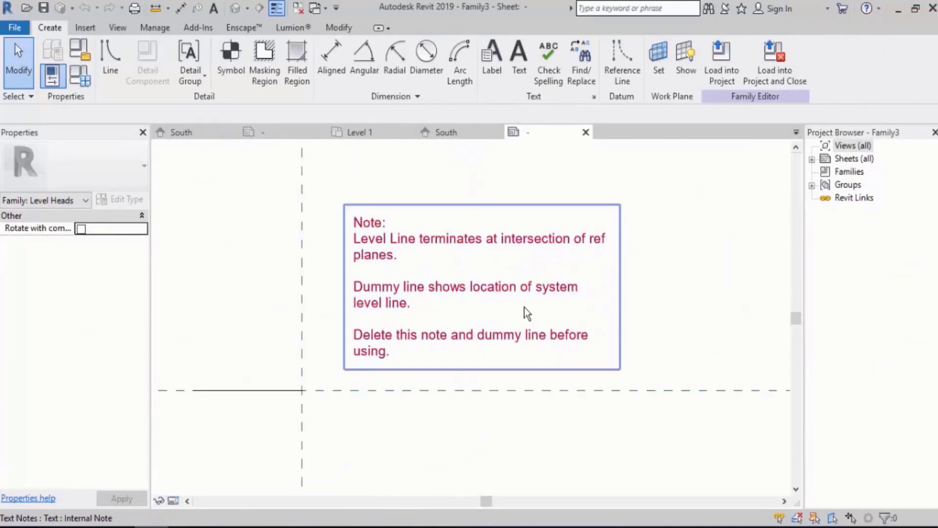
middle_drag(524, 306, 559, 316)
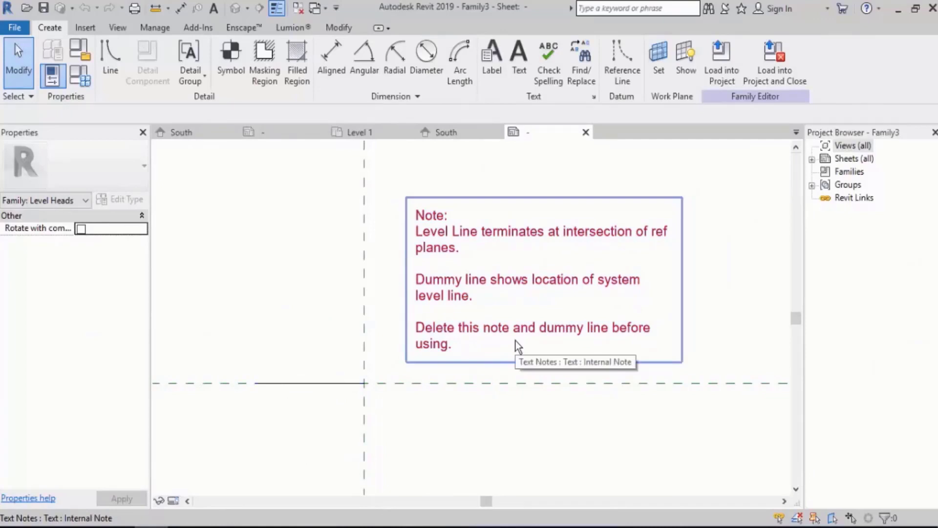
click(519, 323)
key(Delete)
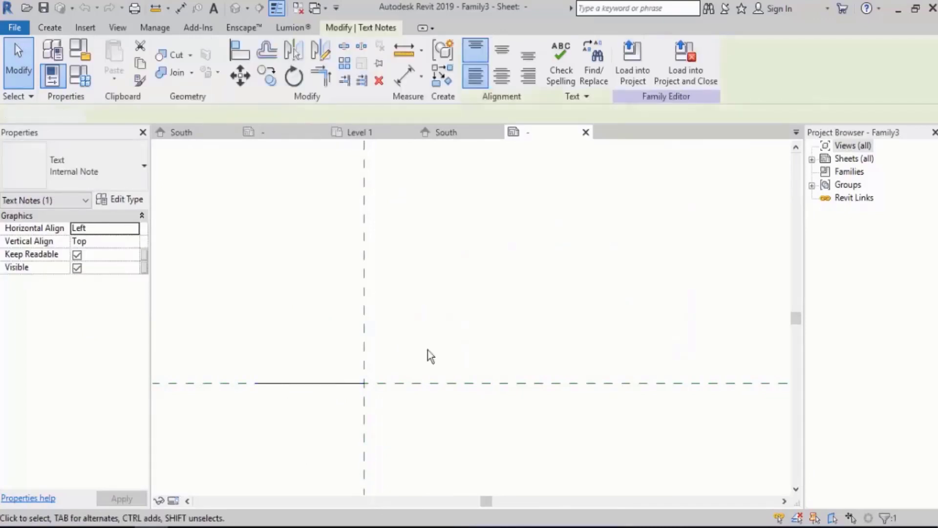
click(335, 383)
key(Delete)
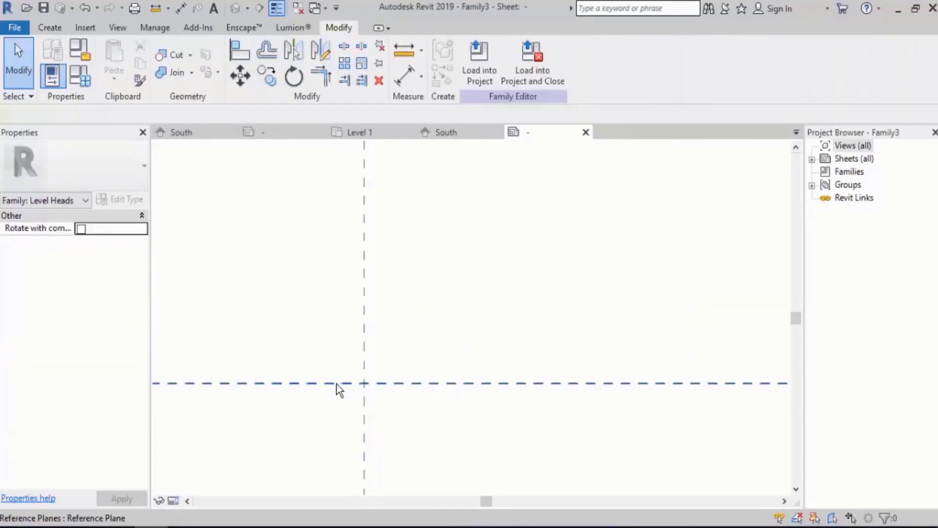
- Draw a horizontal line about 19.3 mm long leftward from the vertical reference plane, about 4.1 mm above the horizontal one
middle_drag(283, 360, 531, 330)
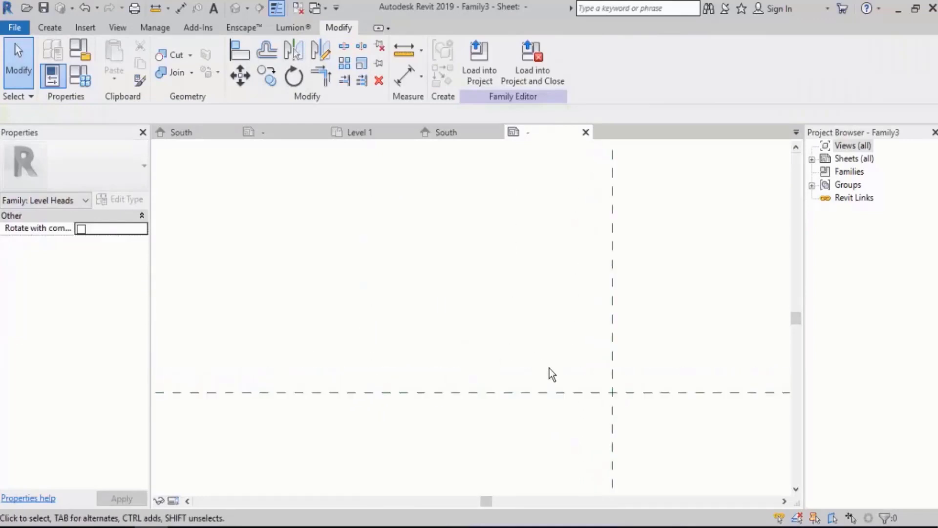
middle_drag(549, 375, 520, 294)
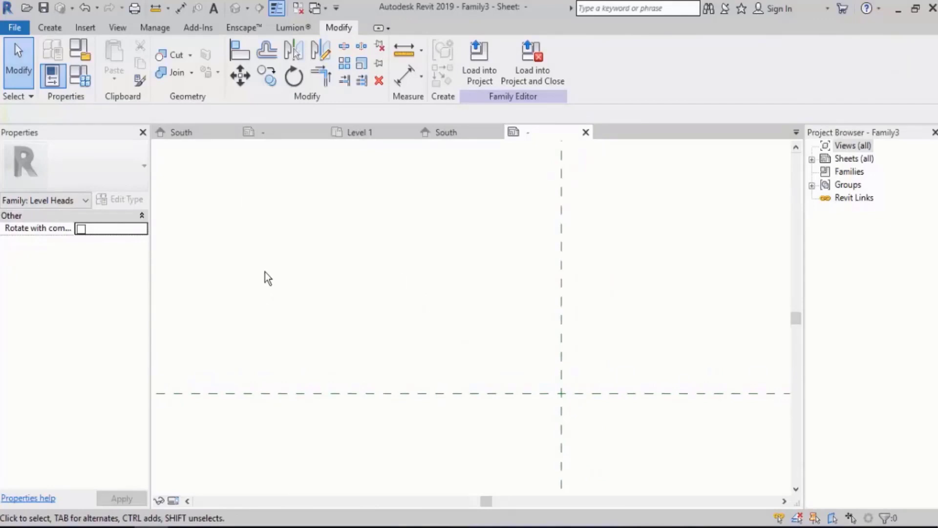
click(50, 27)
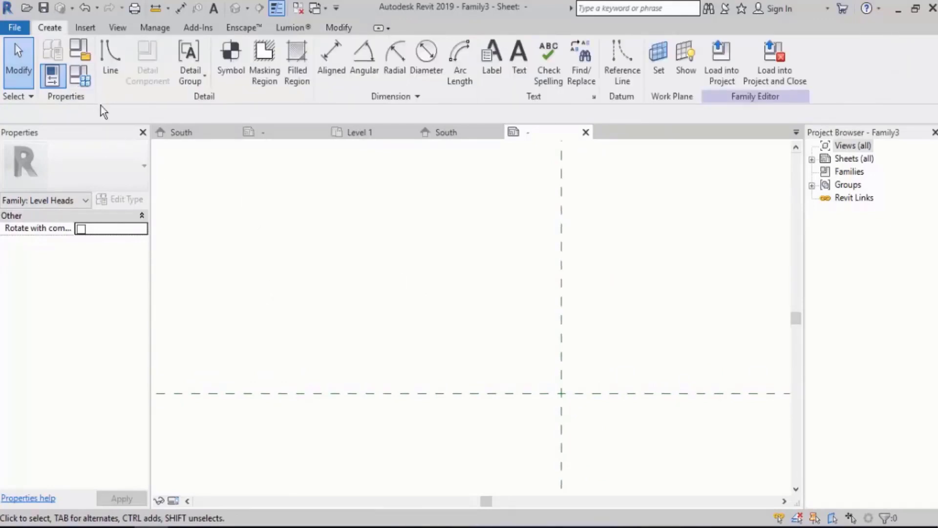
click(110, 61)
middle_drag(557, 371, 578, 358)
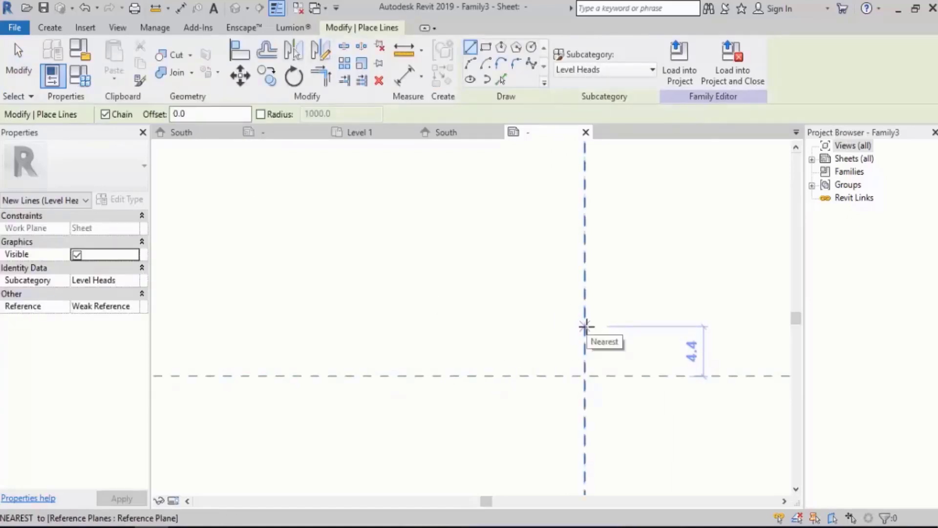
scroll(585, 332, up, 2)
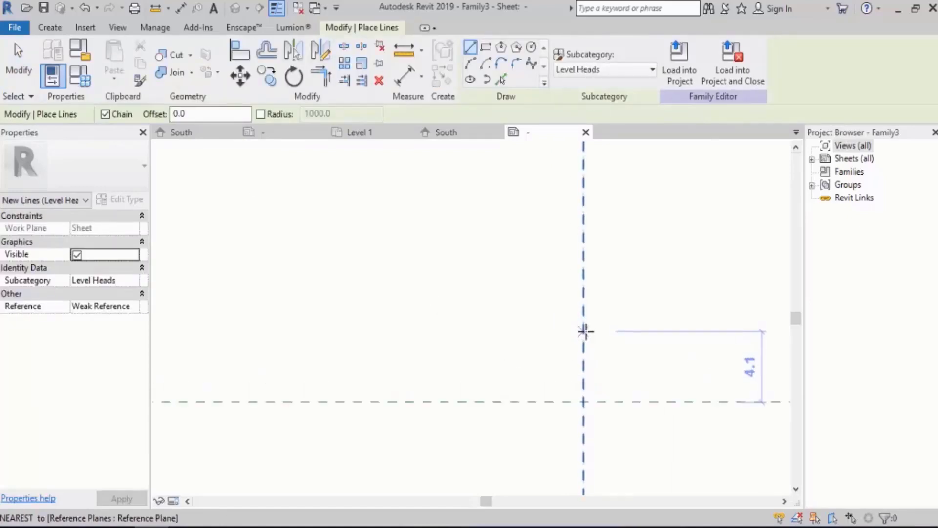
click(584, 331)
scroll(632, 330, down, 1)
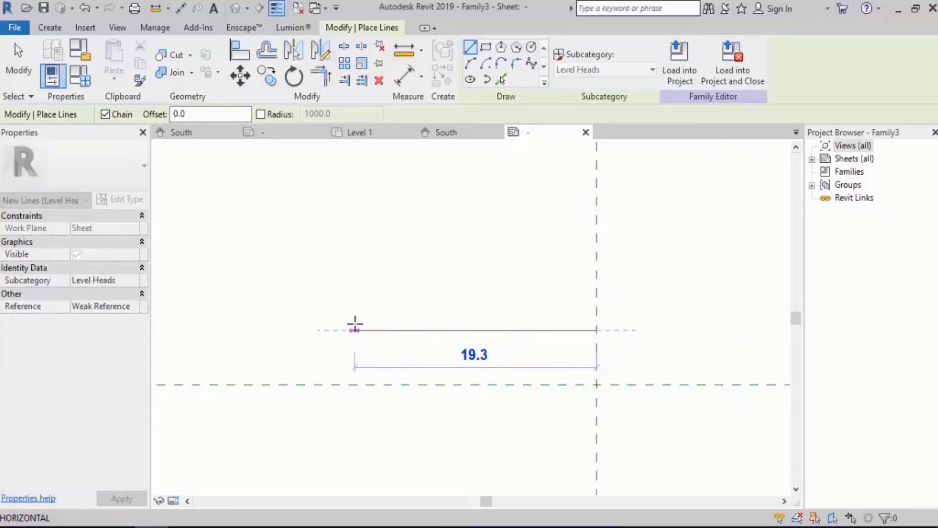
click(355, 331)
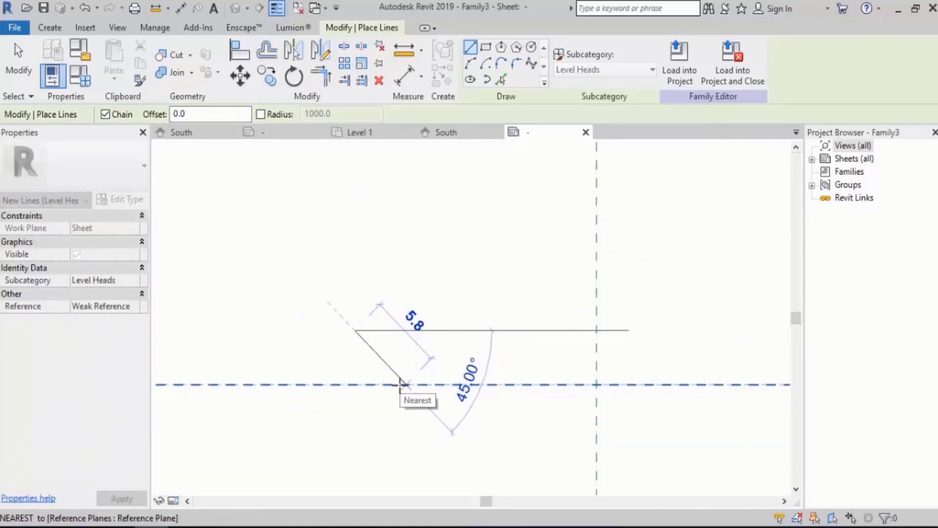
- Continue with a 45° line about 5.8 mm long down to the horizontal reference plane and a vertical line about 8.5 mm up
click(405, 385)
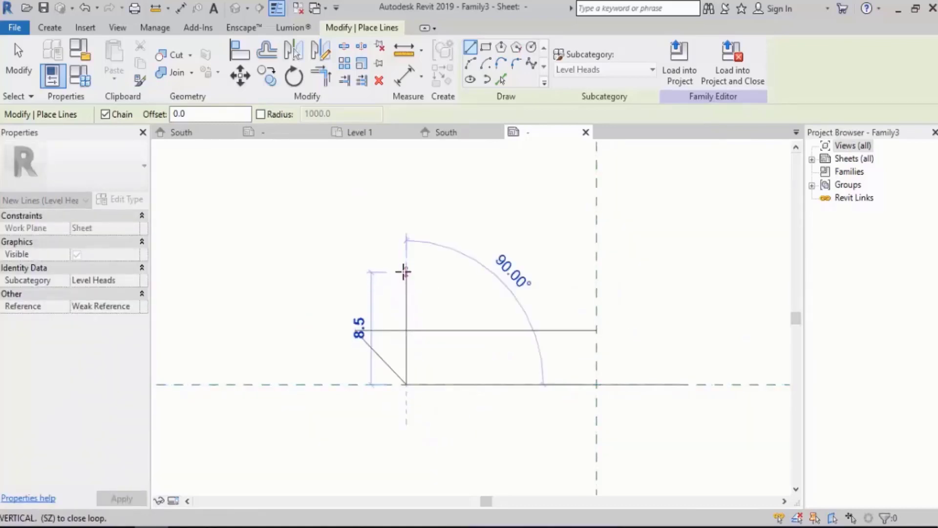
click(405, 271)
key(Escape)
key(Escape)
scroll(422, 364, up, 3)
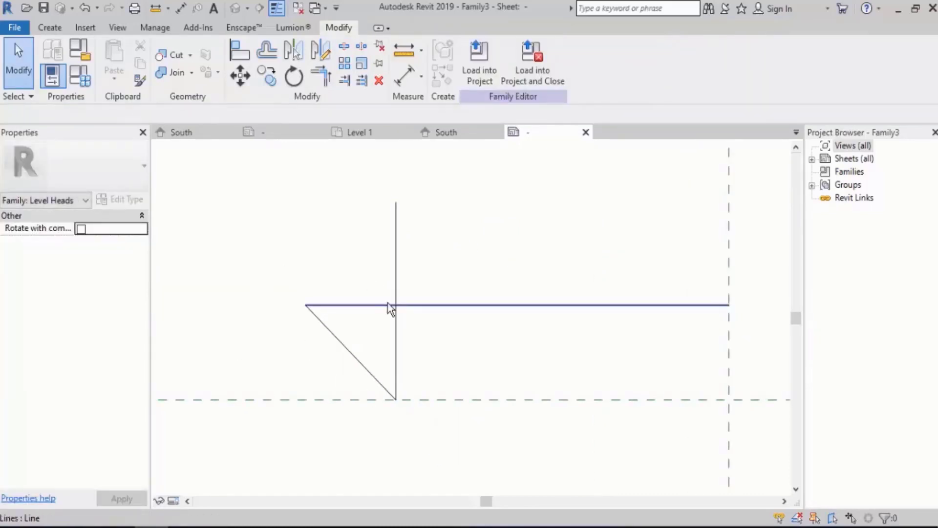
- Fill the triangle of the level head with a Solid Black filled region and turn off the thin lines display
click(46, 28)
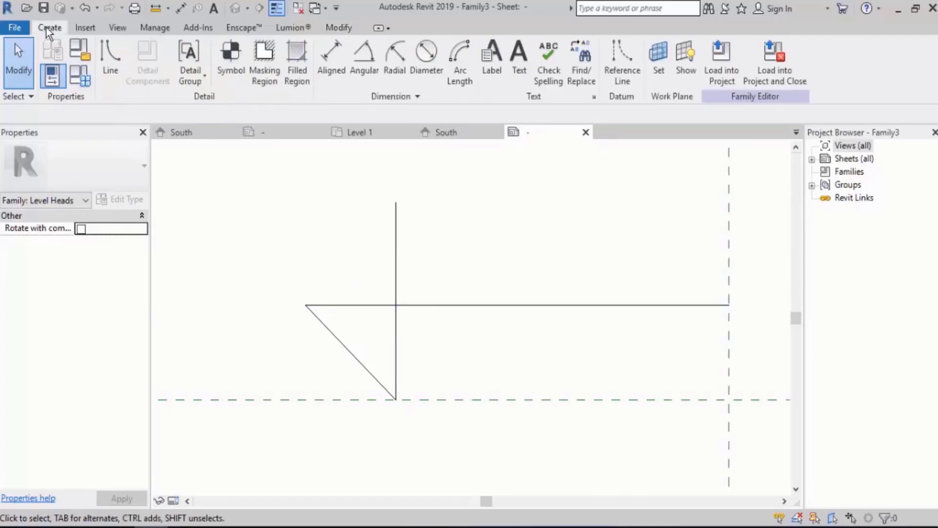
click(296, 86)
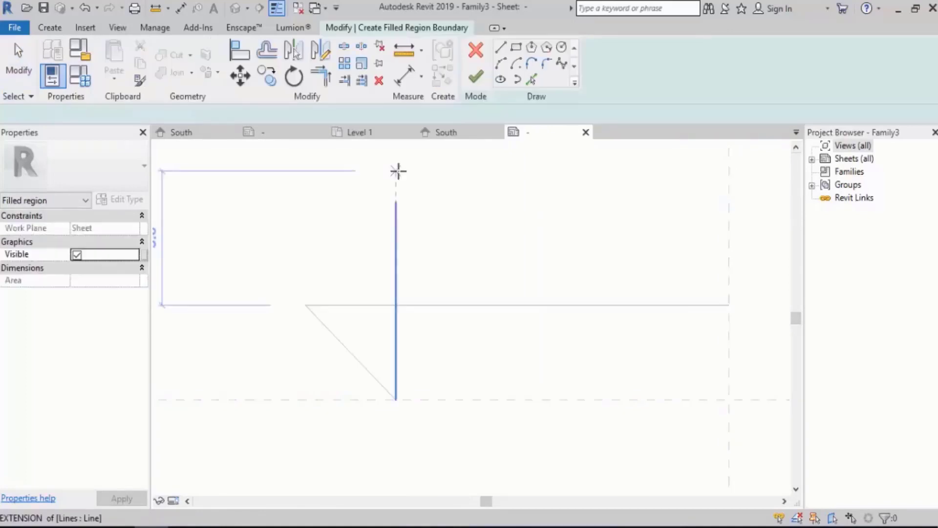
click(396, 399)
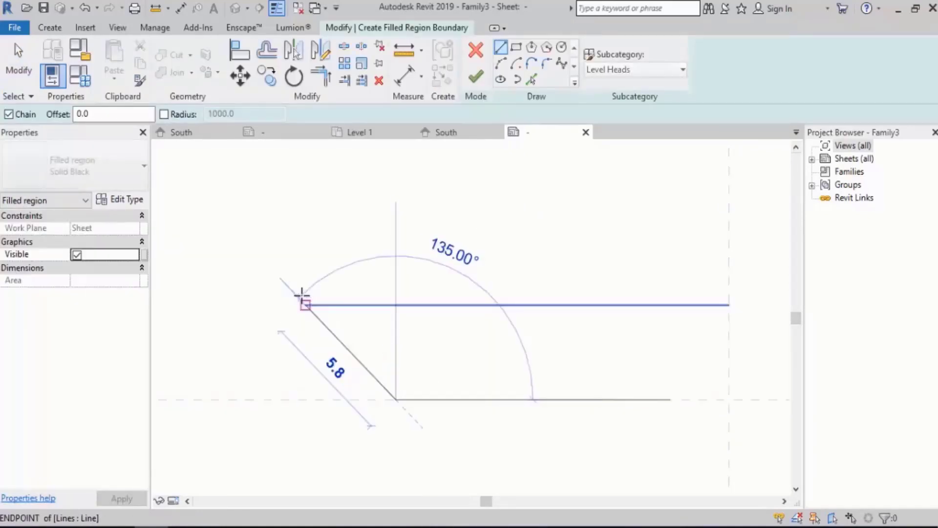
click(306, 305)
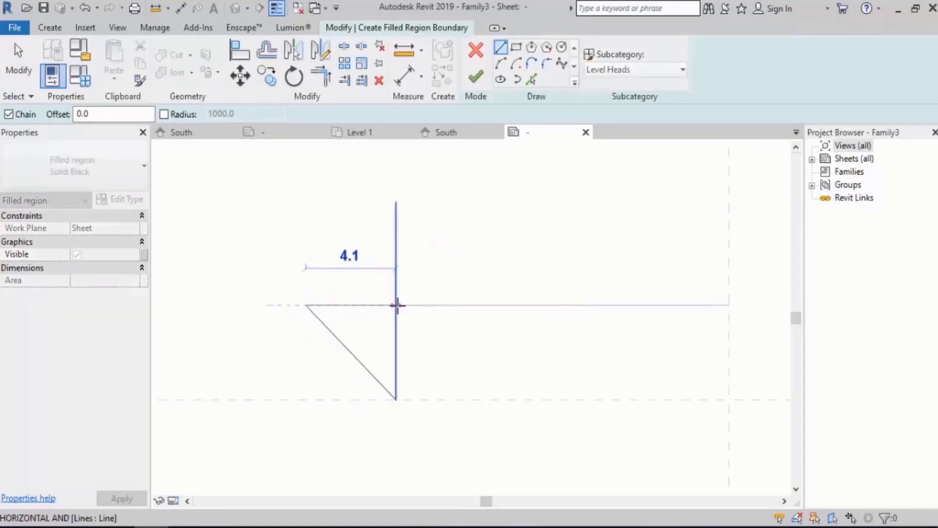
click(396, 305)
click(396, 400)
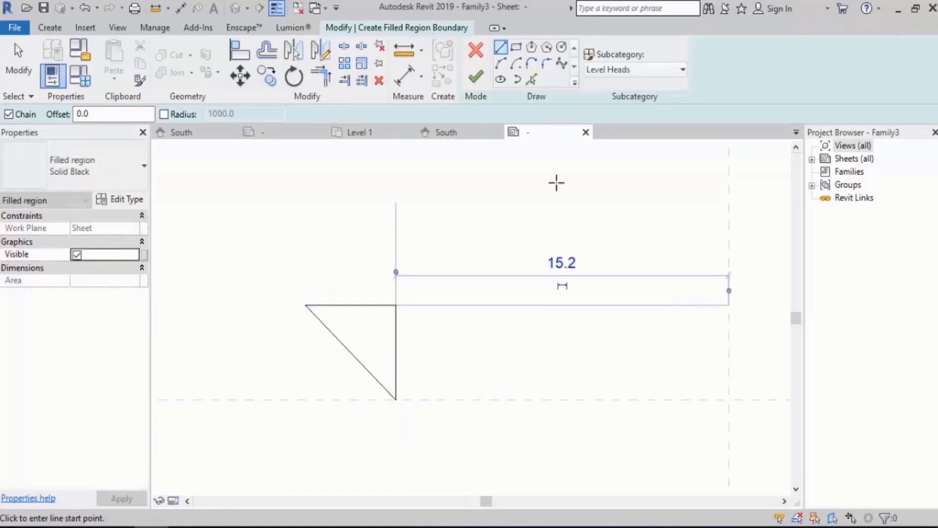
click(475, 76)
click(465, 239)
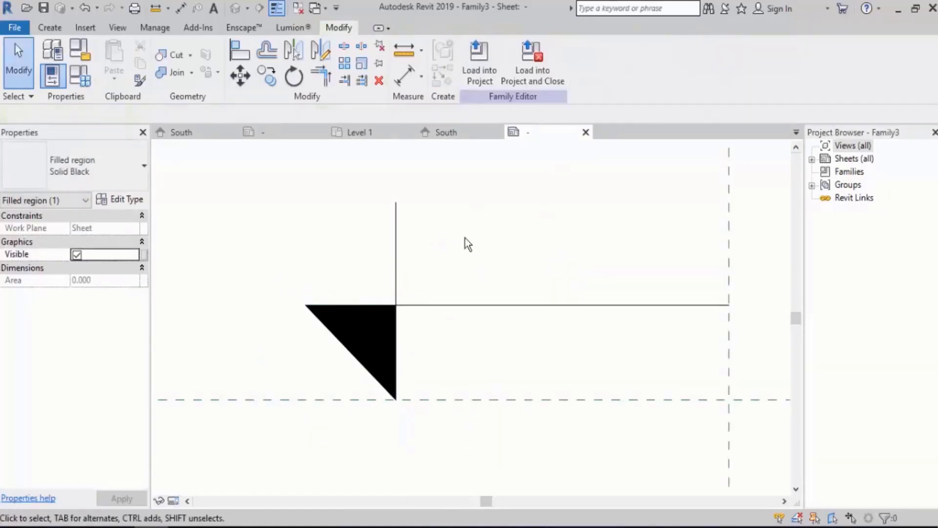
click(277, 10)
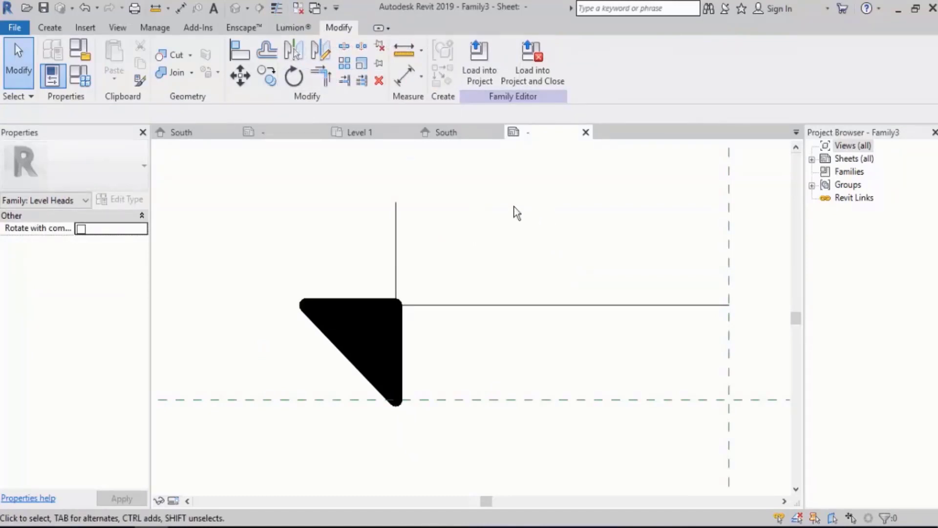
- Turn the thin lines display on and confirm <Solid fill> as the foreground fill pattern of the triangle's Solid Black region type
click(276, 8)
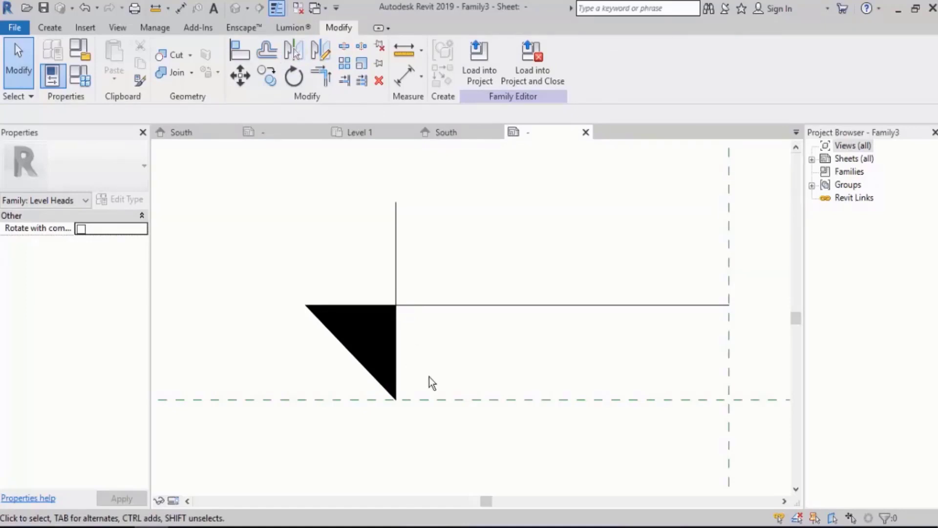
click(346, 349)
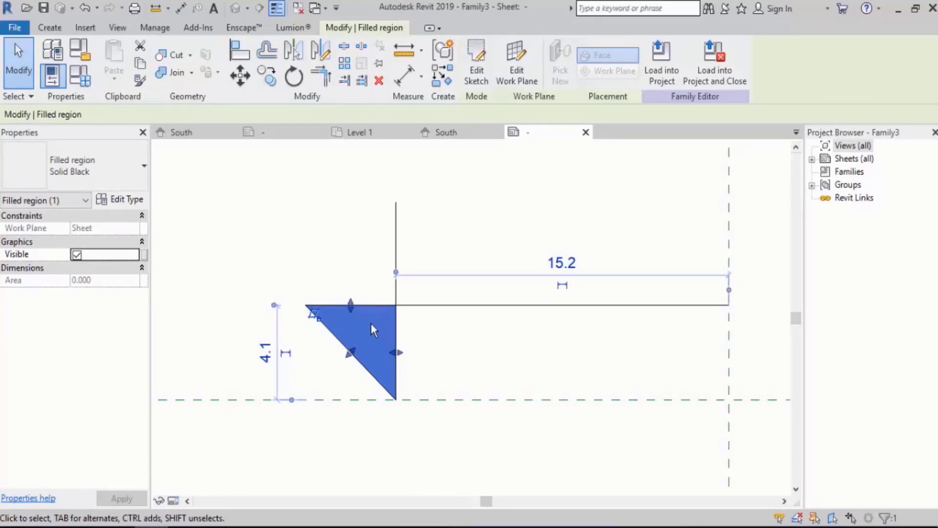
click(122, 199)
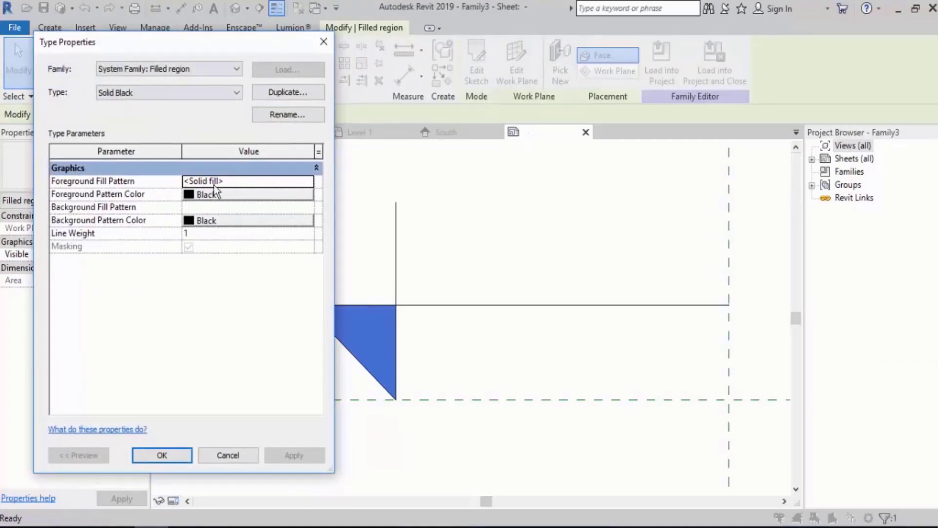
click(309, 183)
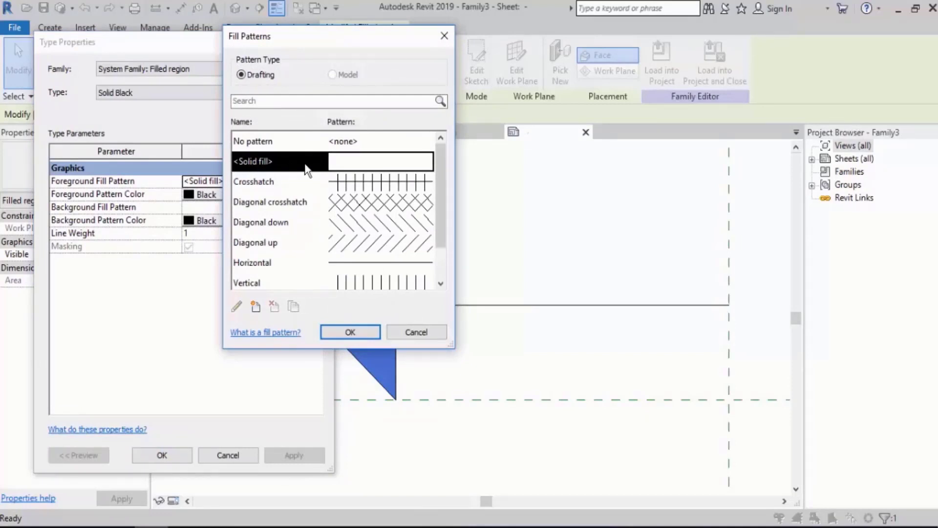
click(351, 332)
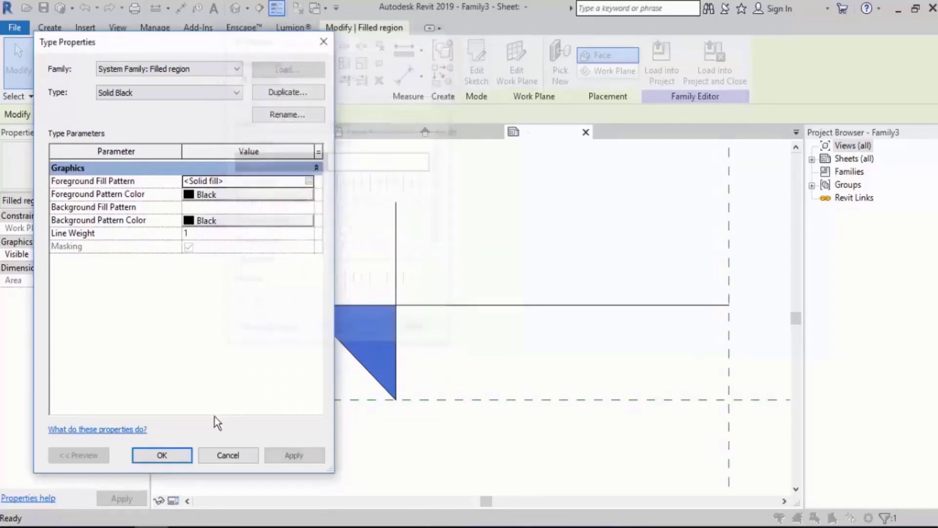
click(170, 455)
click(531, 229)
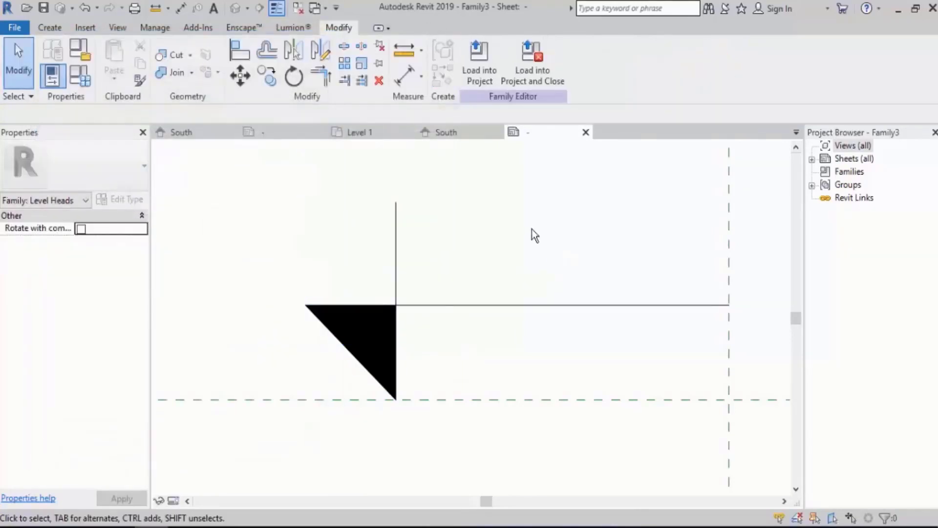
- Save the family on the Desktop as "level head tri" and load it into Project2
key(ctrl+s)
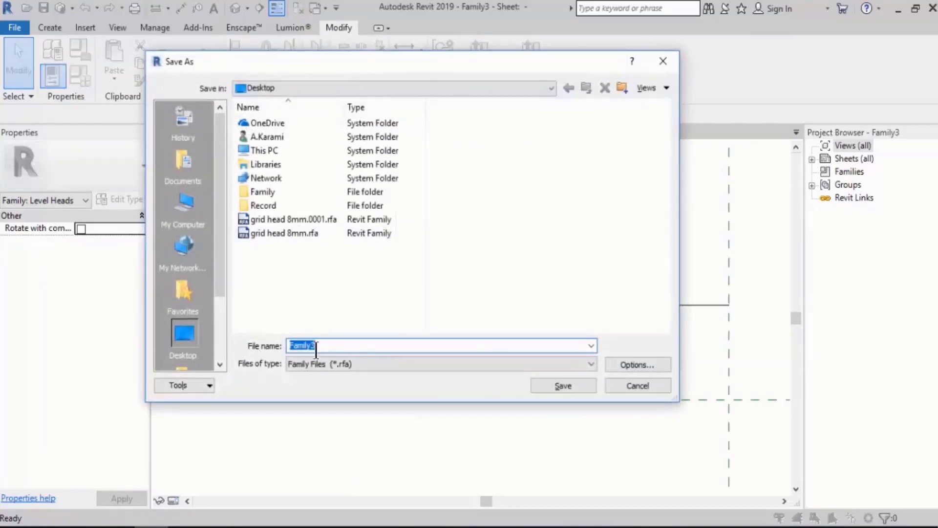
text(level h)
text(ead tri)
key(Return)
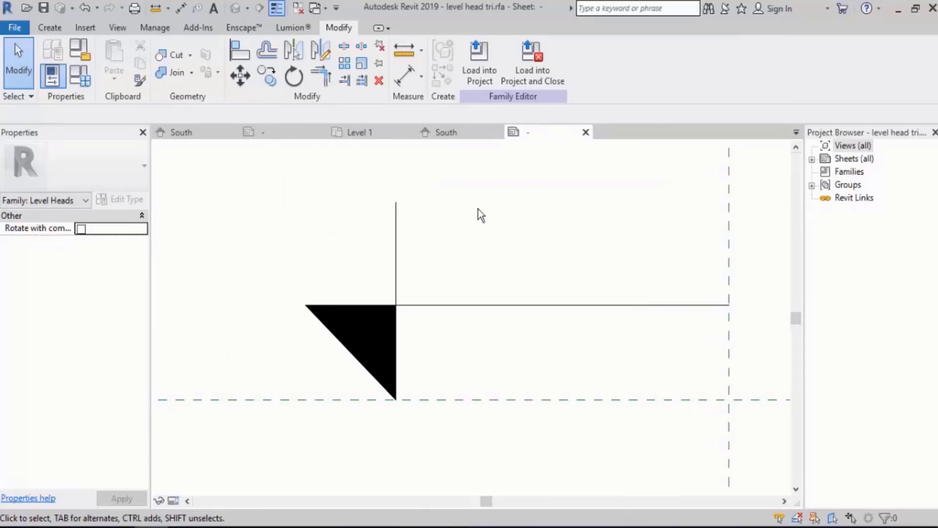
click(484, 74)
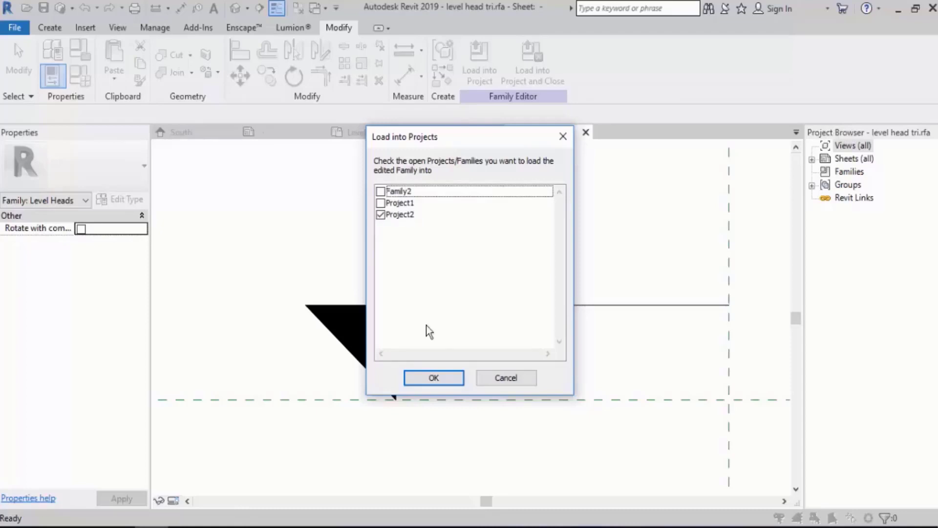
click(438, 381)
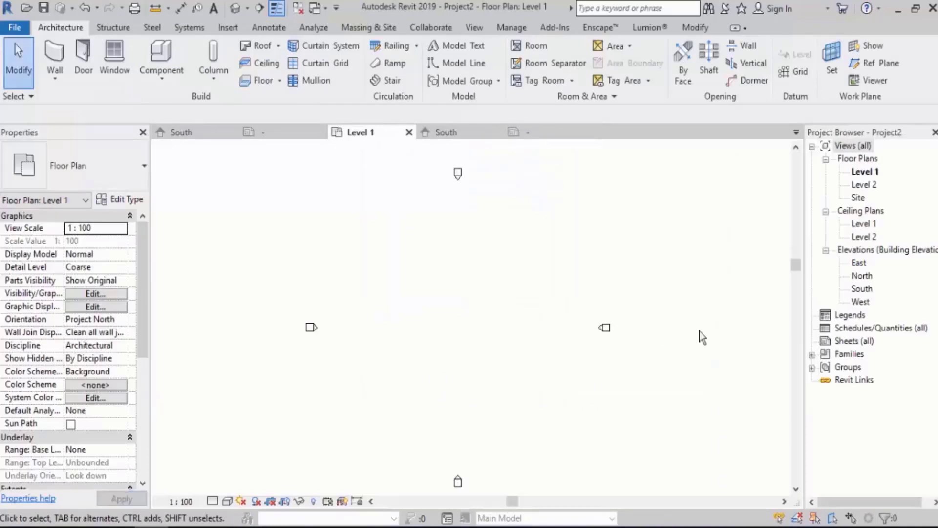
- In the South elevation, set the symbol of Level 2's 8mm Head type to level head tri
double_click(861, 289)
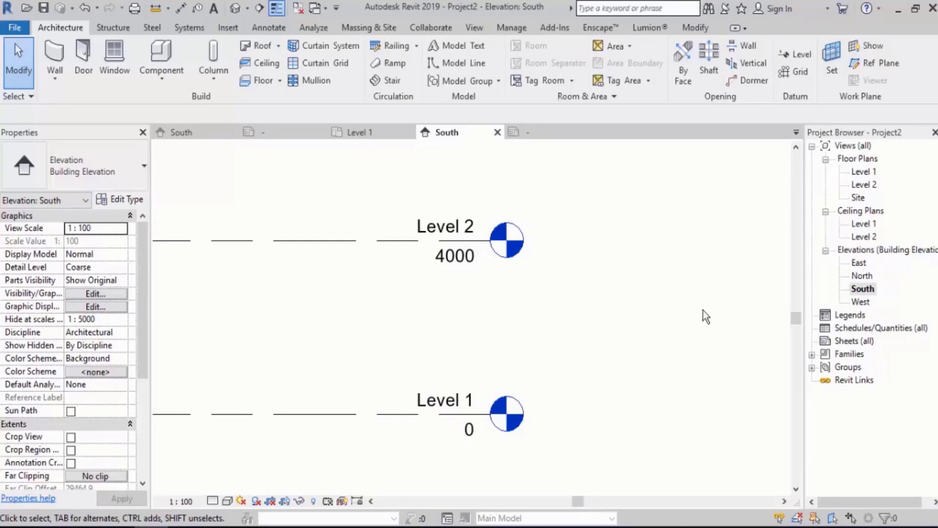
click(323, 244)
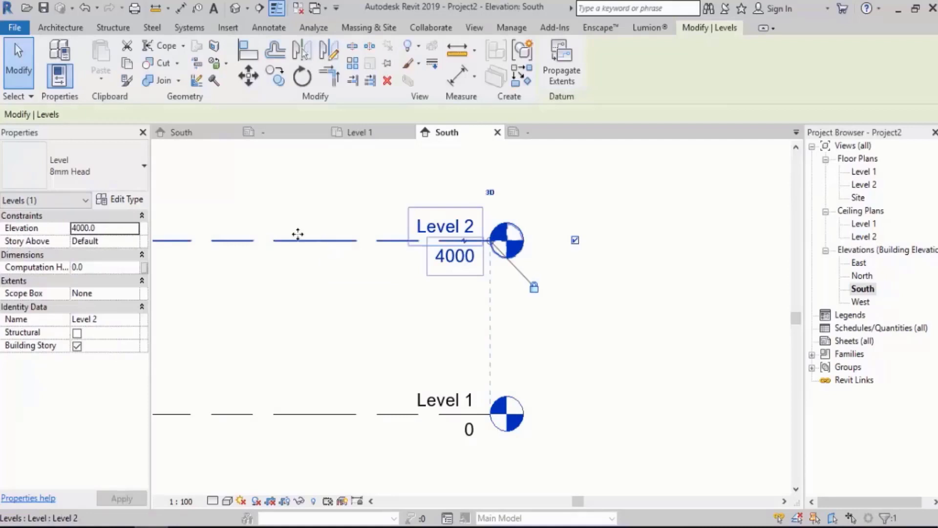
click(121, 199)
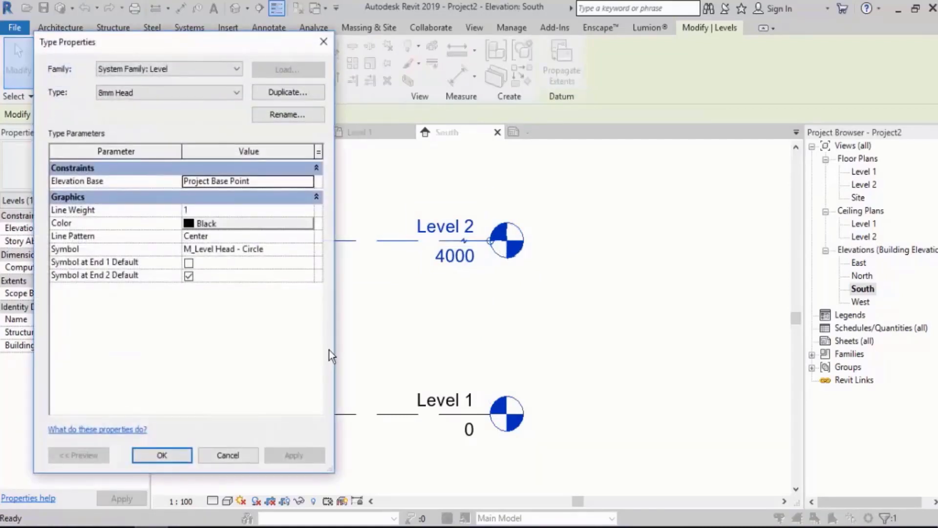
click(309, 249)
click(308, 249)
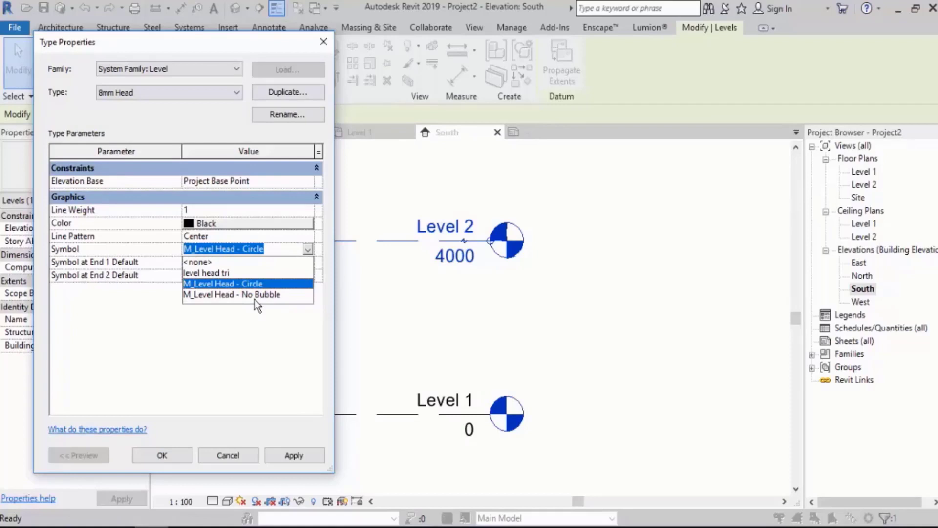
click(220, 273)
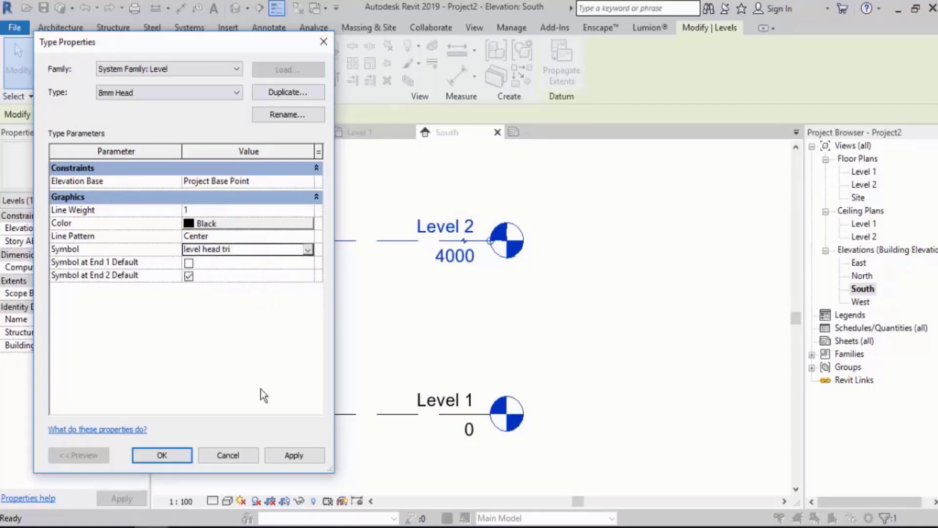
click(162, 455)
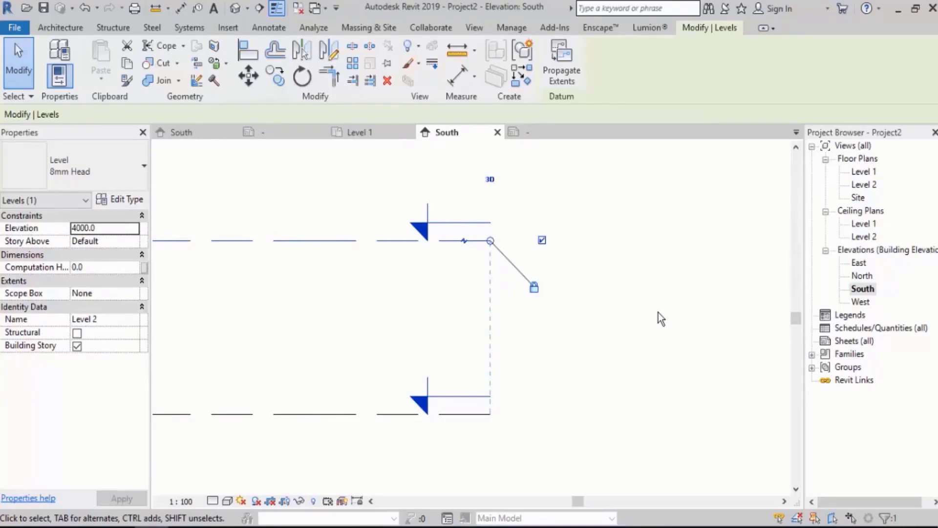
click(658, 312)
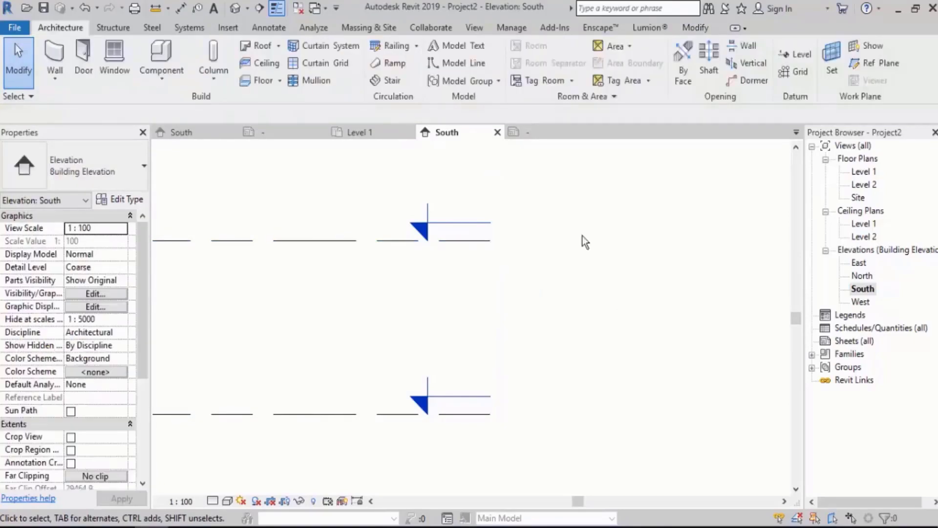
- Close the inactive views and return to the level head tri family sheet
click(298, 11)
click(314, 9)
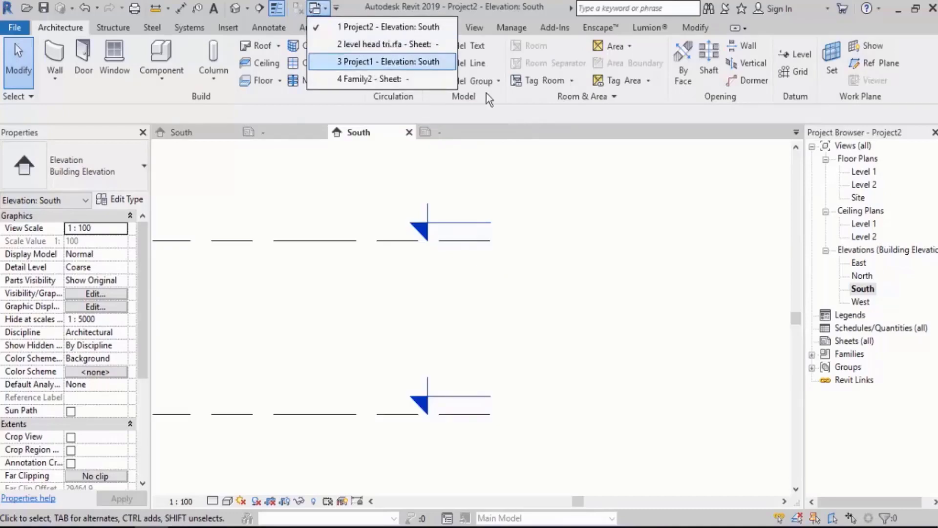
click(483, 149)
click(456, 131)
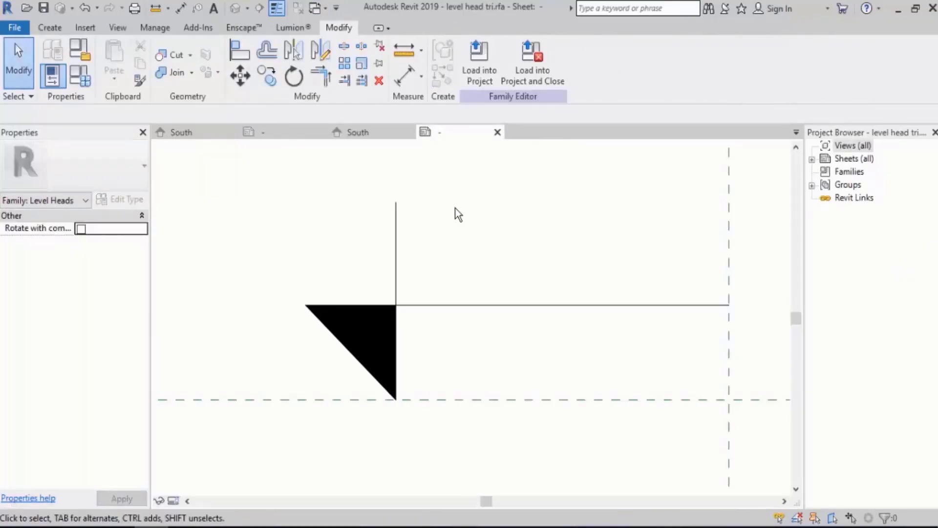
scroll(455, 208, down, 3)
middle_drag(510, 256, 438, 261)
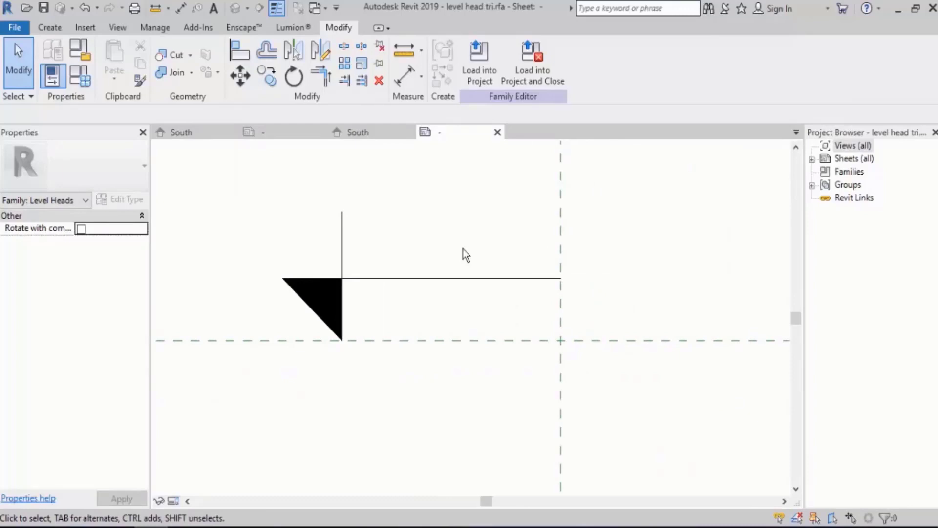
- Place a 3mm label with the Name parameter above the level head's horizontal line
click(50, 28)
click(497, 66)
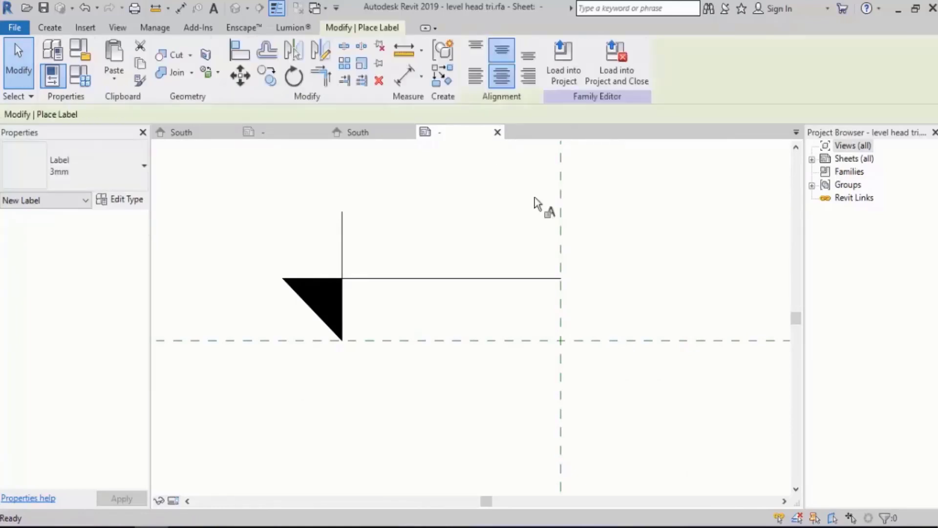
scroll(540, 205, down, 1)
click(461, 230)
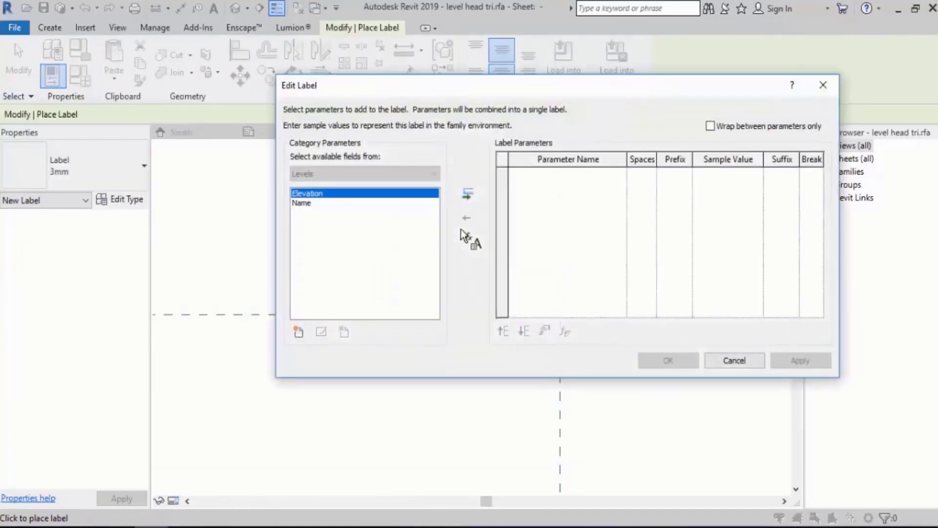
click(301, 202)
click(469, 198)
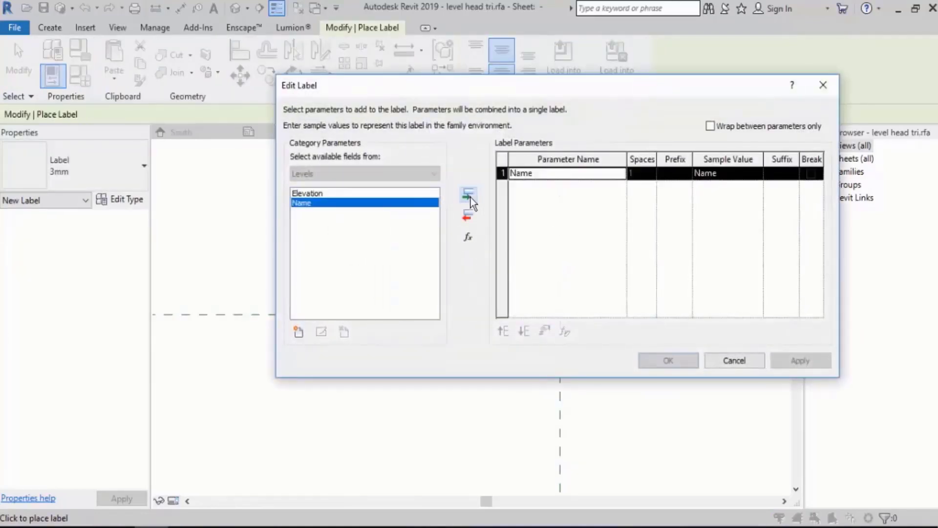
click(665, 361)
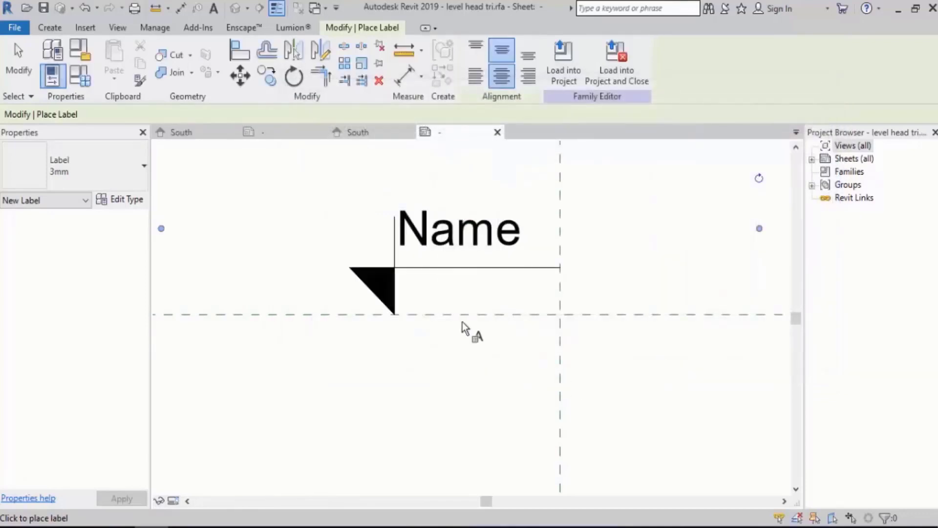
- Place a second label with the Elevation parameter just below the horizontal line
click(461, 291)
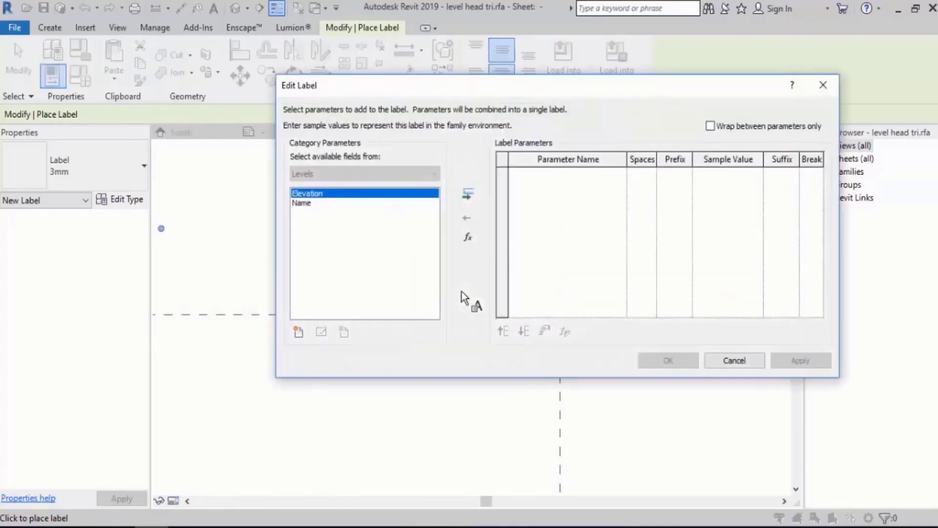
click(468, 195)
click(668, 362)
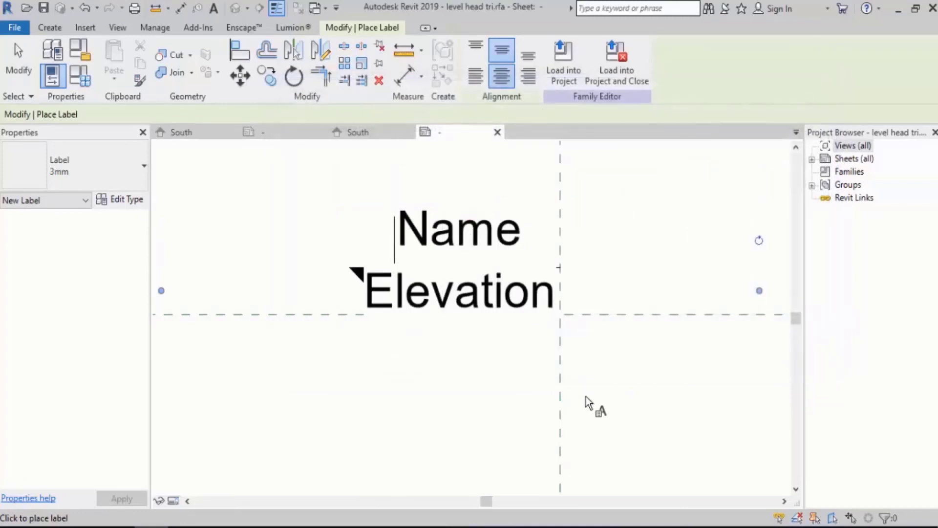
middle_drag(453, 343, 444, 350)
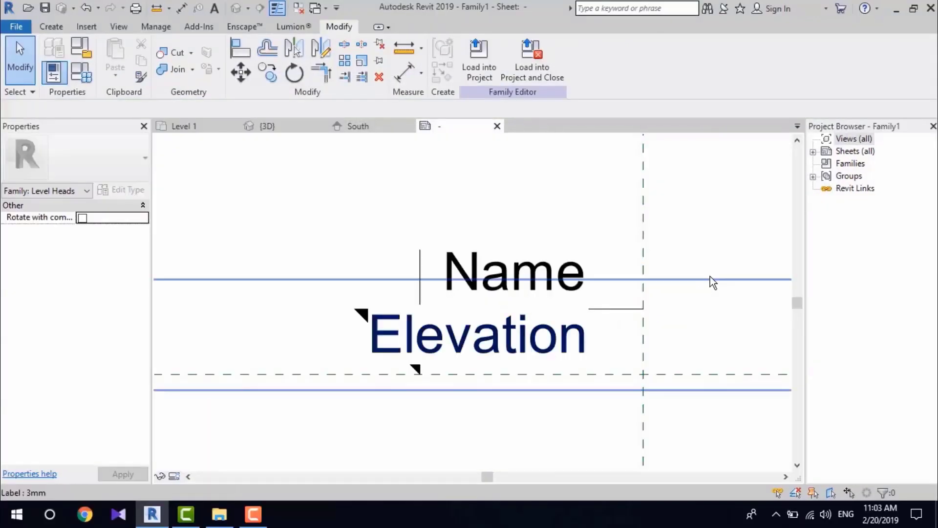
- Move the Name label higher above the horizontal line and the Elevation label slightly down and to the right
click(619, 296)
middle_drag(620, 296, 593, 286)
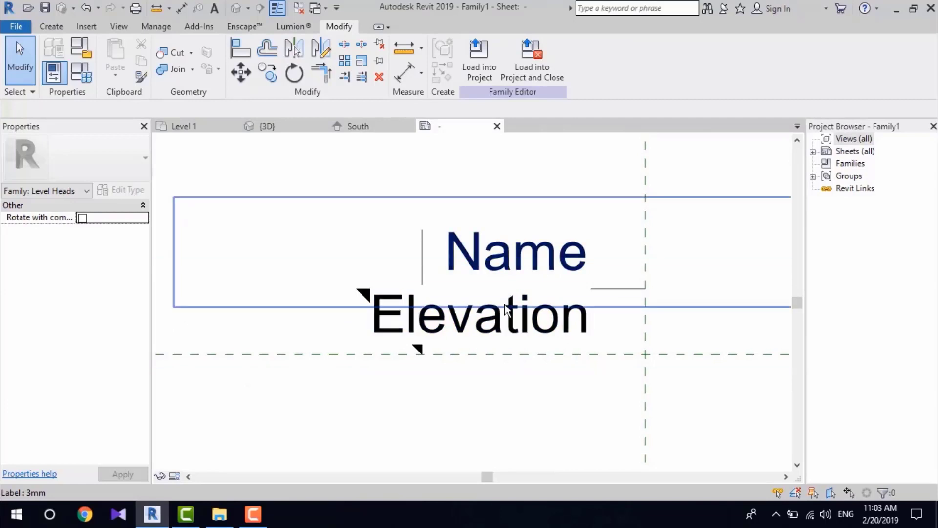
click(534, 254)
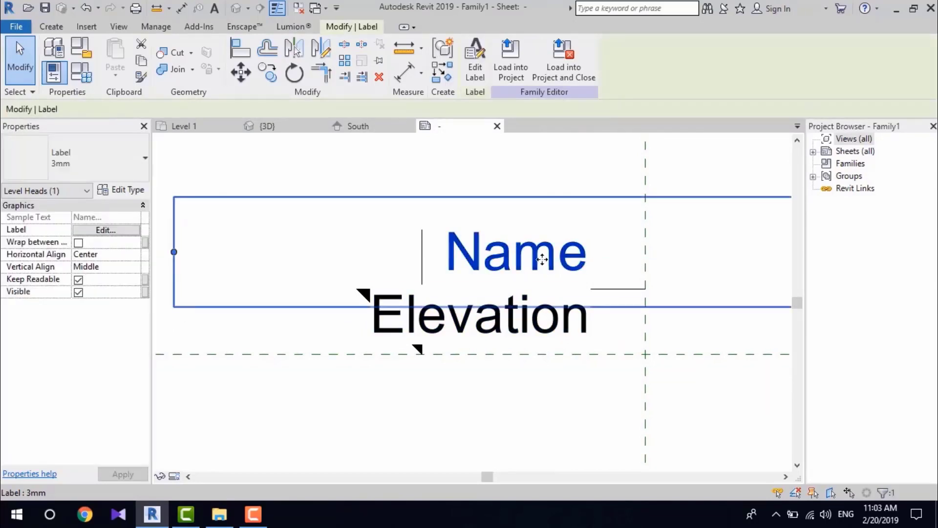
drag(542, 259, 549, 221)
click(469, 323)
drag(469, 322, 501, 332)
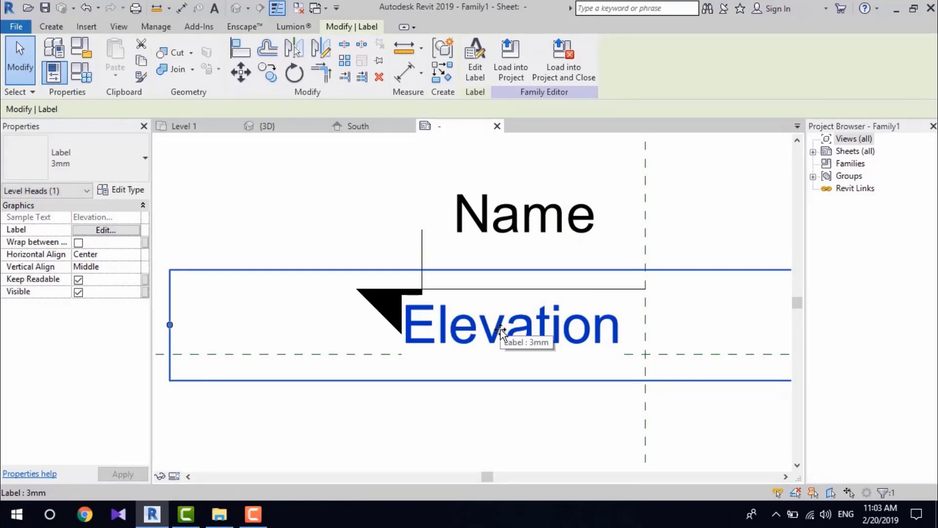
- Delete both the Name label and the Elevation label from the level head
click(548, 215)
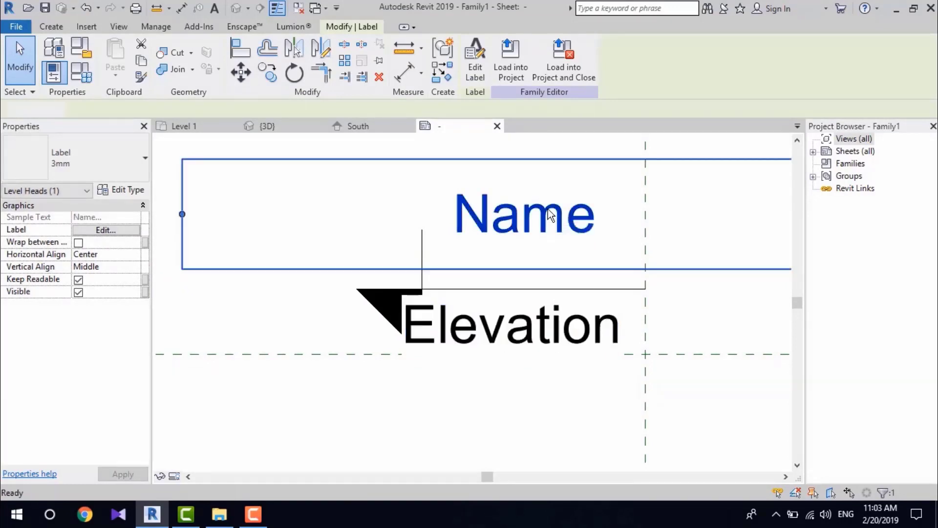
key(Delete)
click(532, 329)
key(Delete)
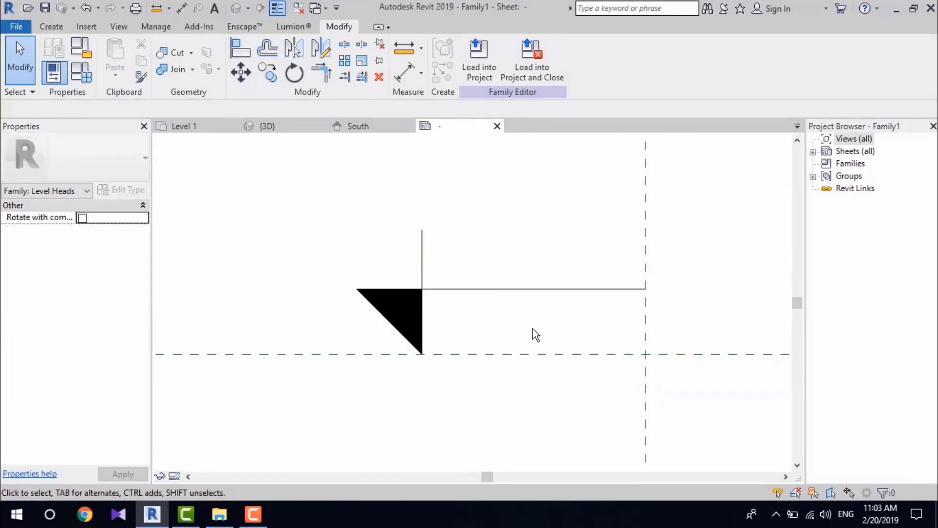
- Place a single label combining the Name and Elevation parameters above the level head's horizontal line
click(52, 27)
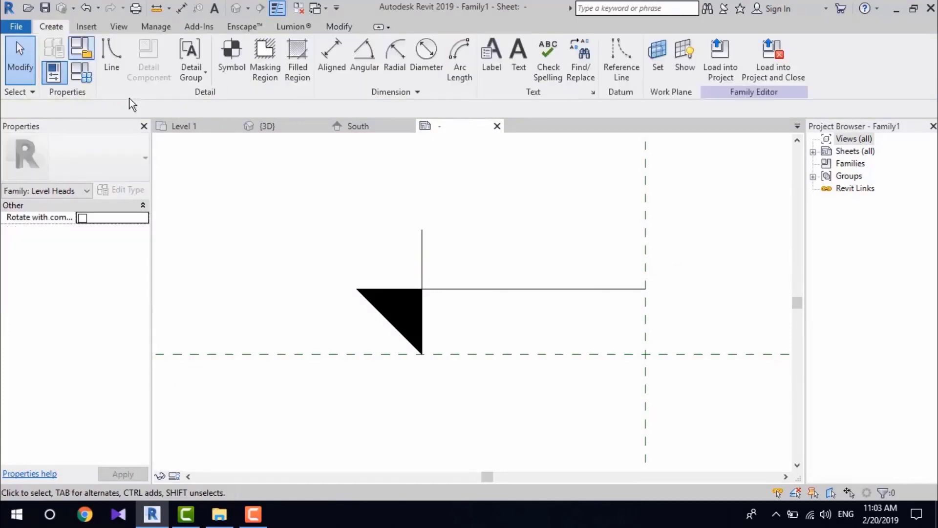
click(491, 63)
click(478, 248)
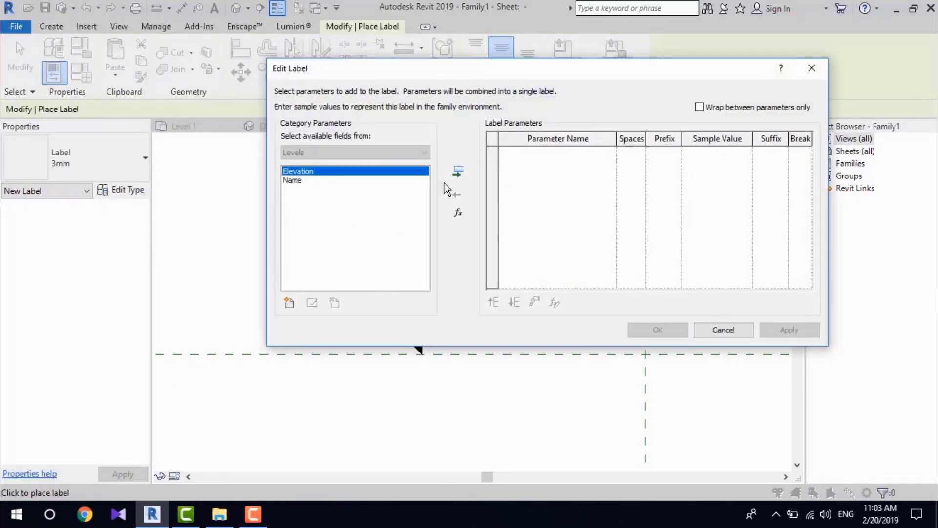
click(310, 180)
click(458, 171)
click(348, 170)
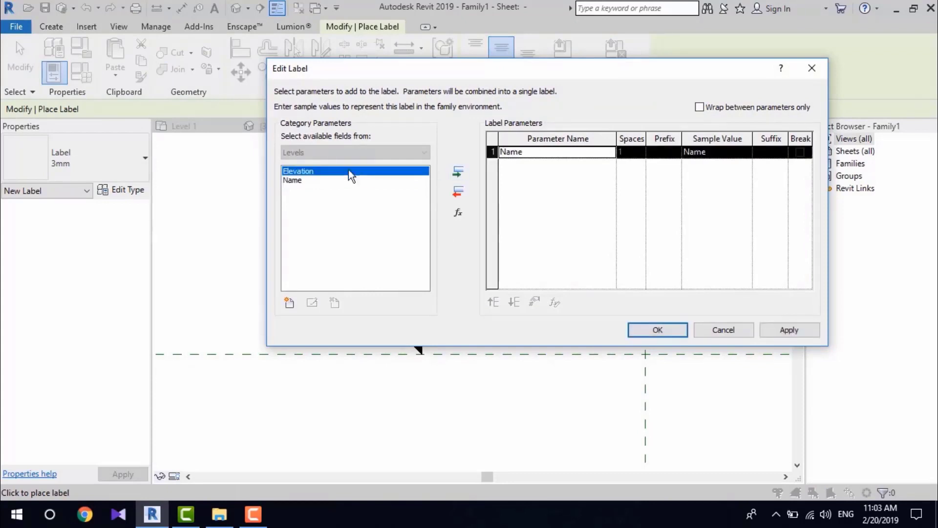
click(461, 172)
click(658, 330)
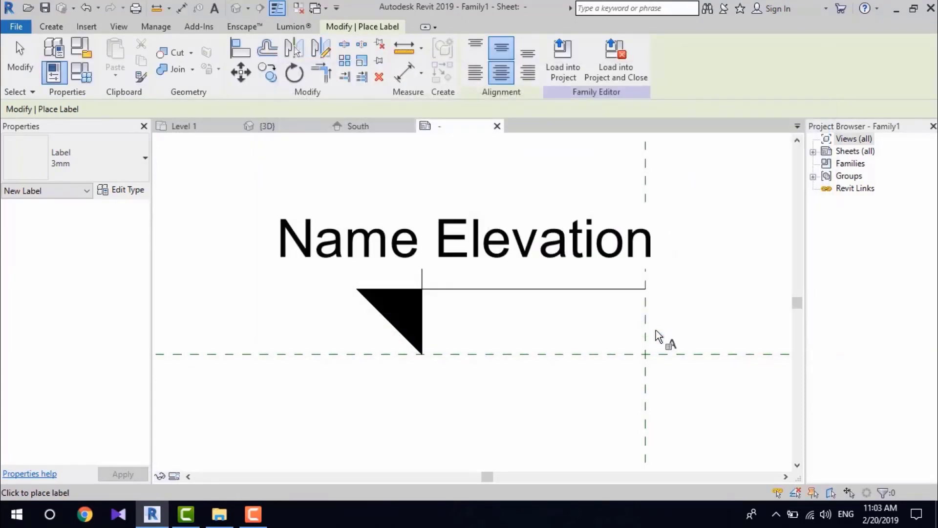
- Move the combined Name and Elevation label slightly to the left and delete it
click(25, 63)
mouse_move(537, 239)
mouse_down()
mouse_move(488, 220)
mouse_move(562, 266)
mouse_move(545, 215)
mouse_move(566, 245)
mouse_move(531, 248)
mouse_up()
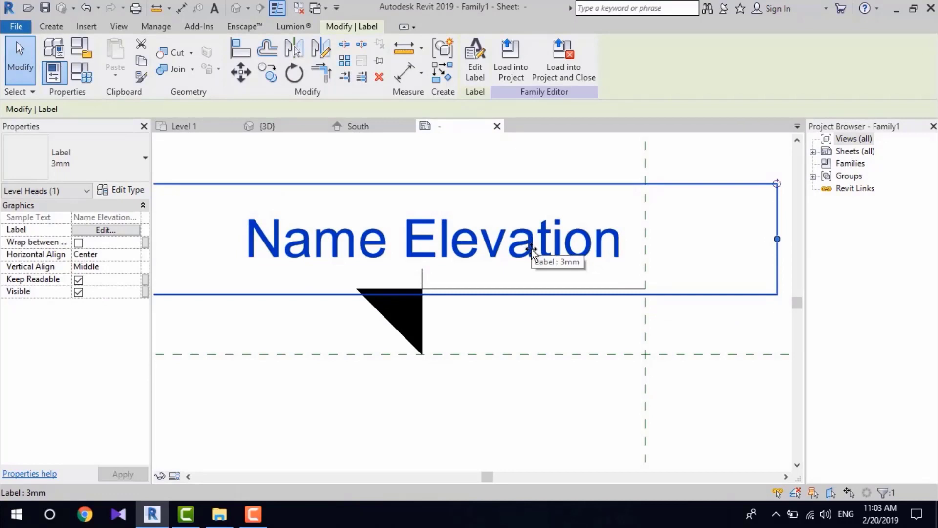
key(Delete)
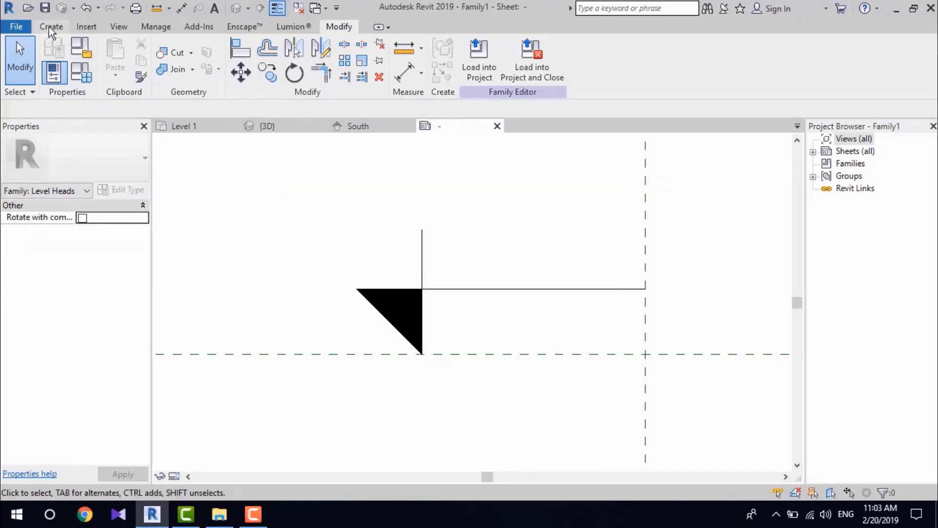
- Place a 3mm label with only the Name parameter above the horizontal line
click(51, 27)
click(490, 55)
click(476, 230)
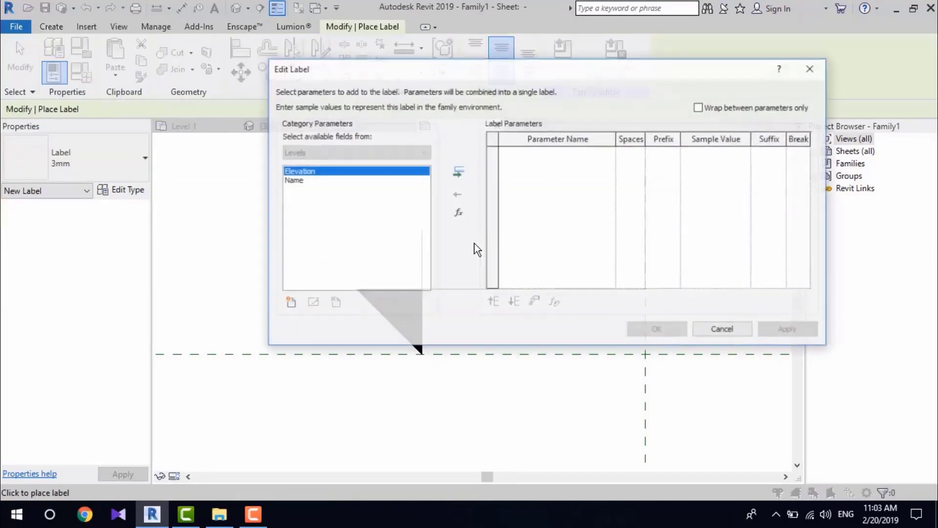
click(301, 180)
click(459, 171)
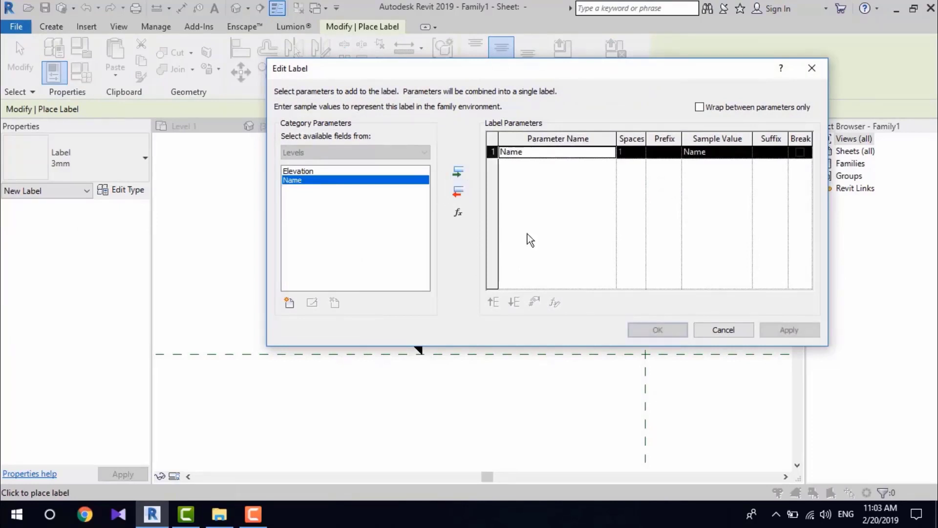
click(652, 331)
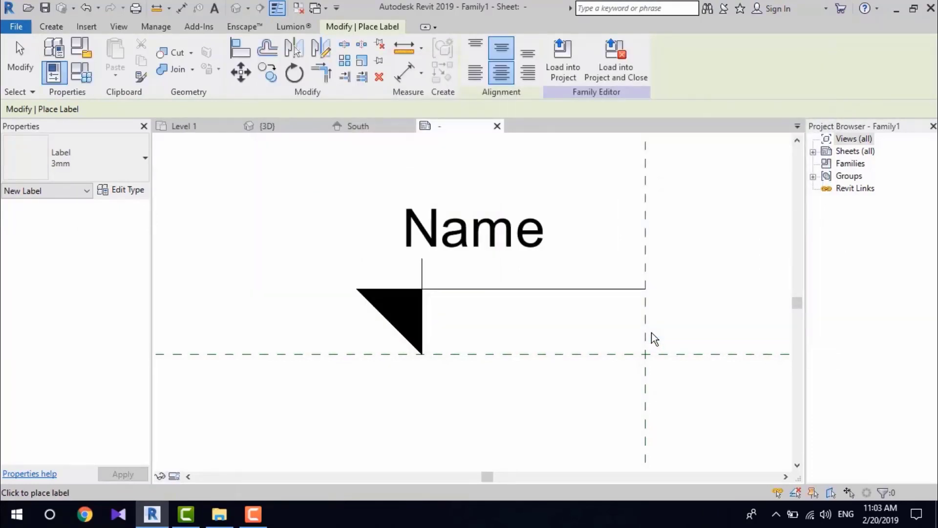
- Place a separate 3mm label with the Elevation parameter just below the horizontal line
click(476, 318)
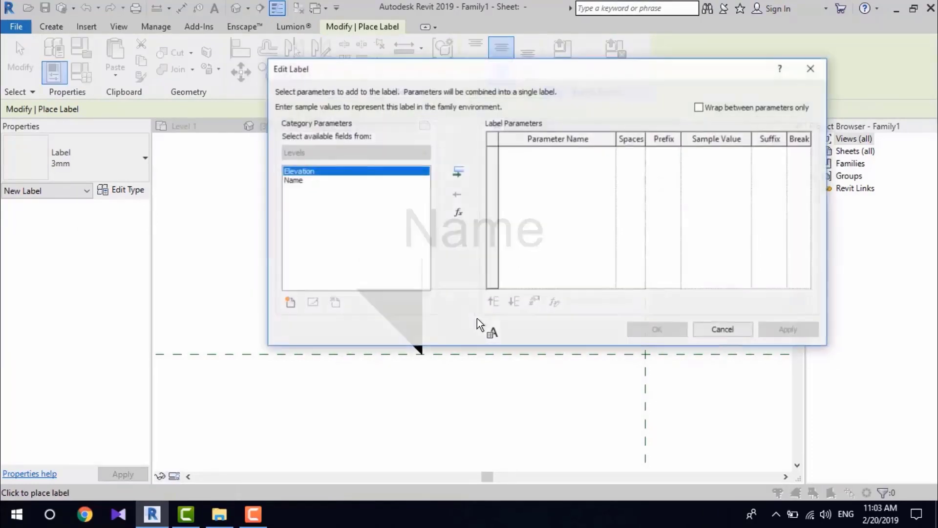
click(458, 172)
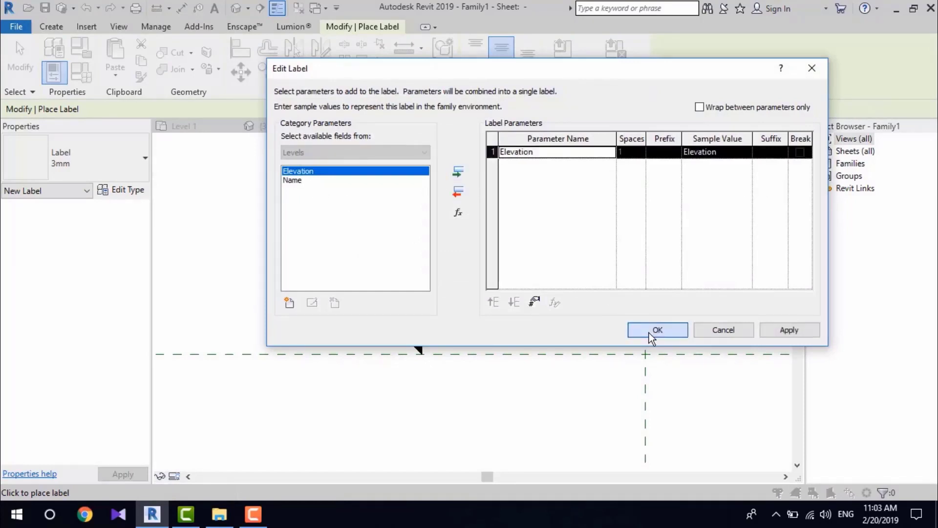
click(652, 332)
click(20, 58)
- Move the Name label down and right beside the vertical line, and the Elevation label slightly up and right
click(420, 227)
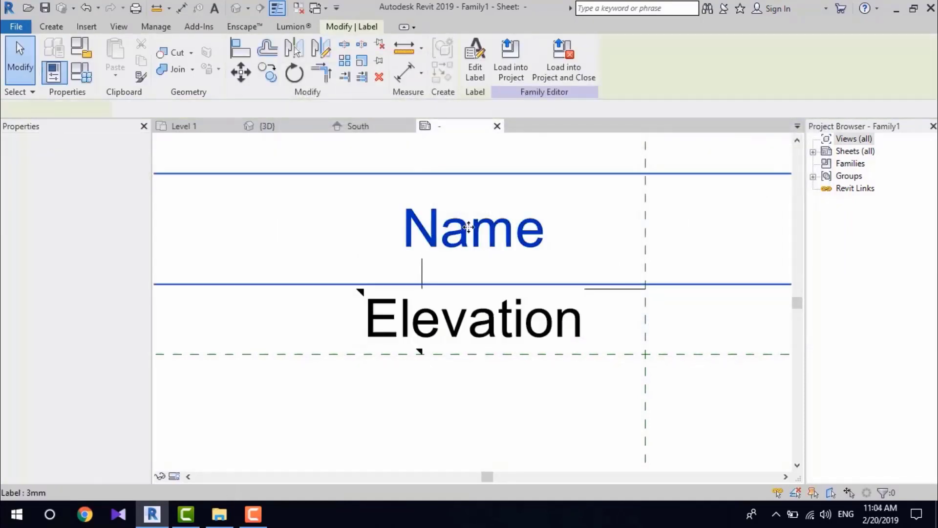
key(Escape)
drag(462, 233, 489, 259)
mouse_move(463, 326)
mouse_down()
mouse_move(481, 323)
mouse_move(477, 313)
mouse_move(463, 317)
mouse_up()
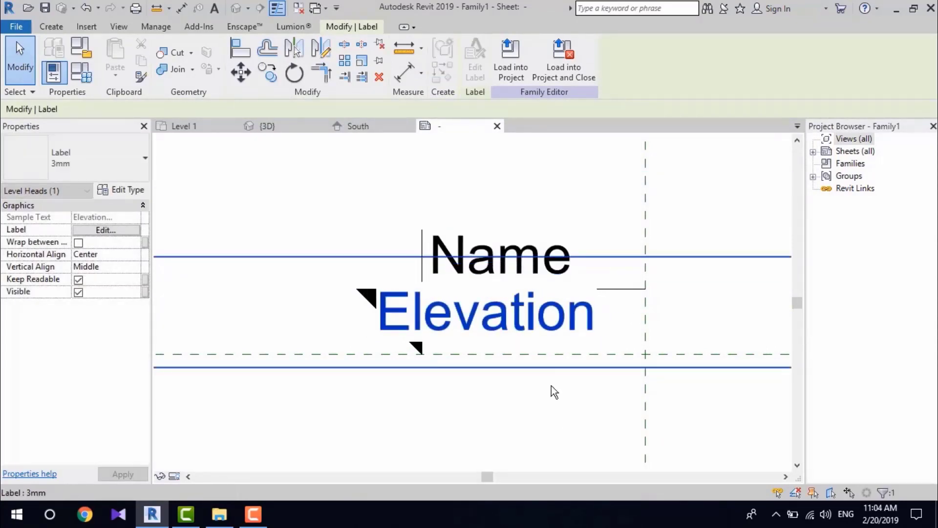
click(566, 420)
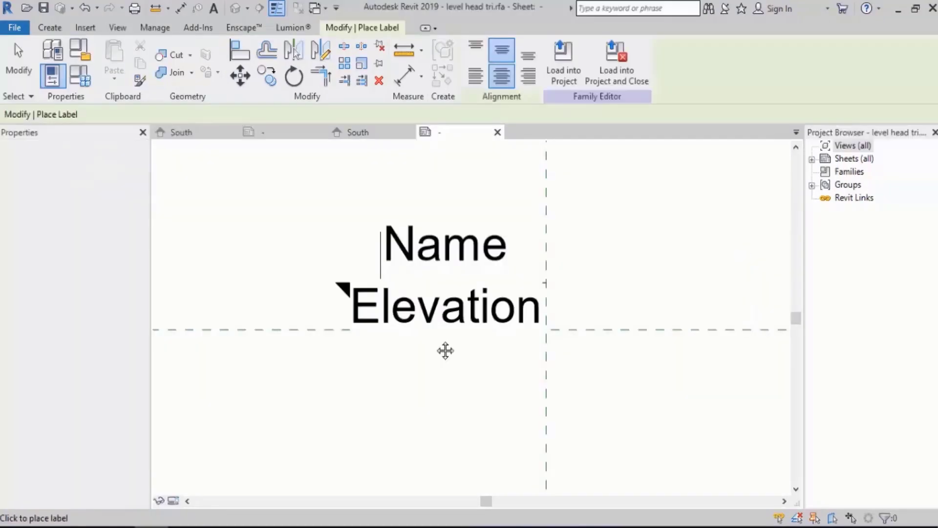
key(Escape)
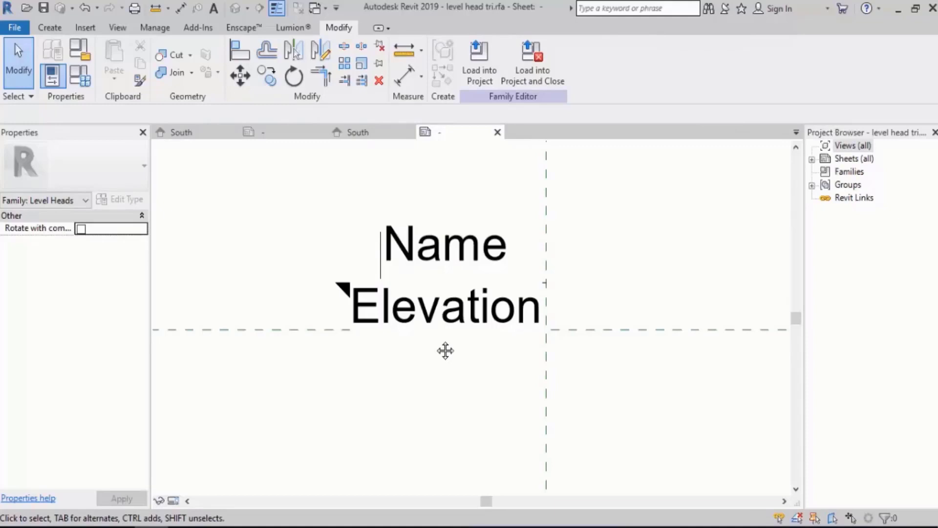
- Set the Name label's sample value to "Second Floor"
click(464, 242)
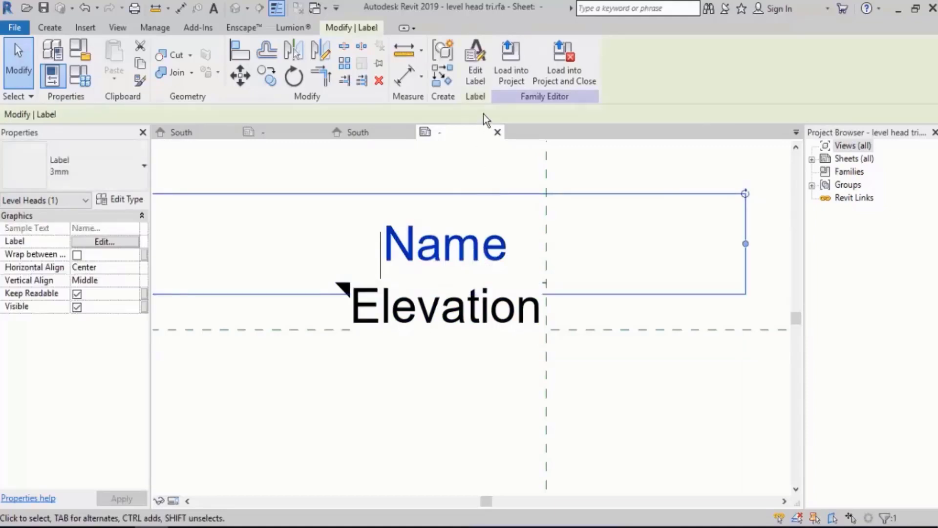
click(481, 66)
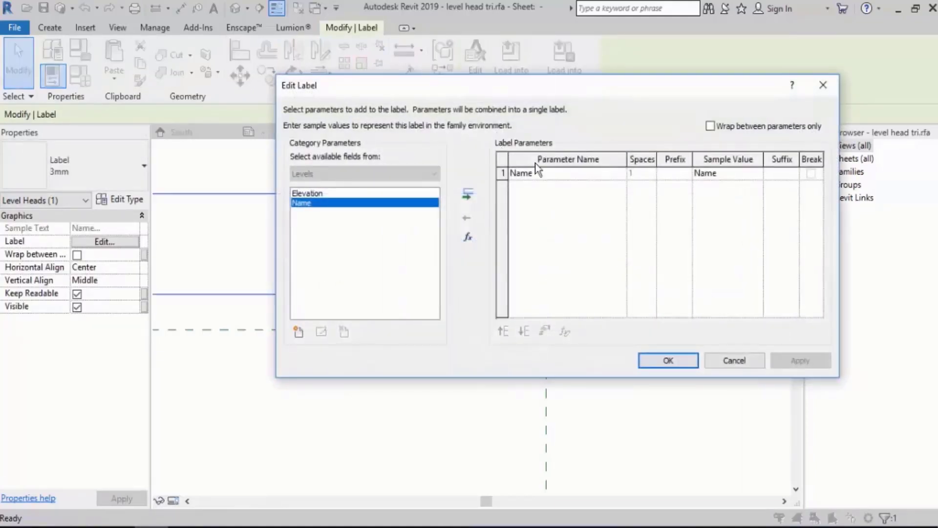
click(730, 161)
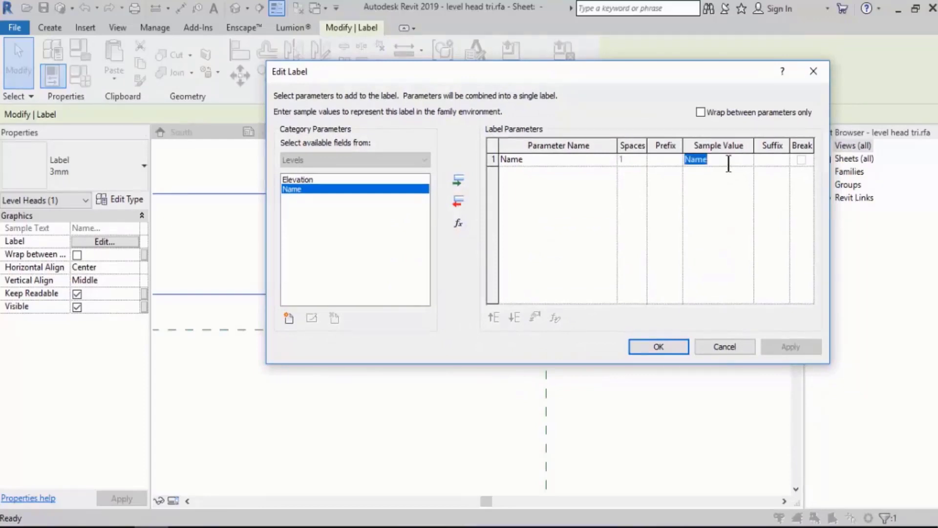
text(Second Floor)
click(660, 347)
click(655, 405)
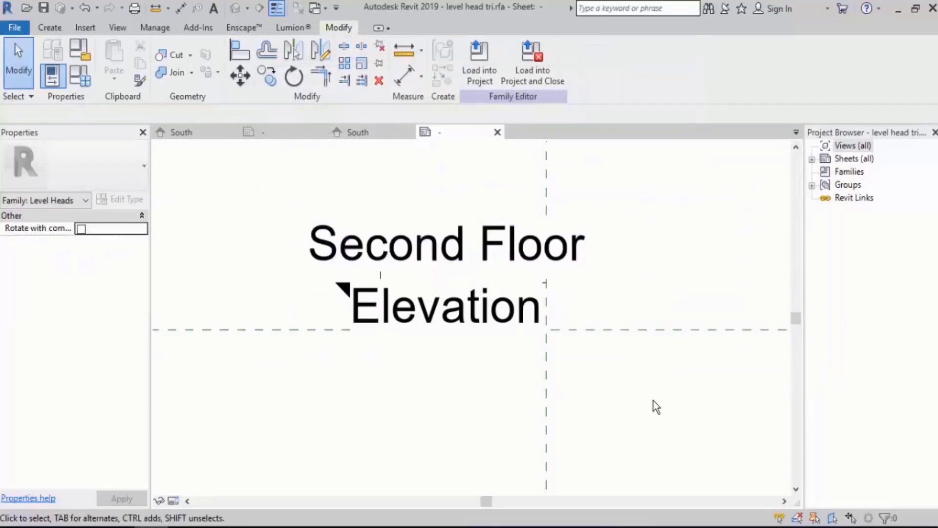
- Set the Elevation label's sample value to 99.99
click(465, 319)
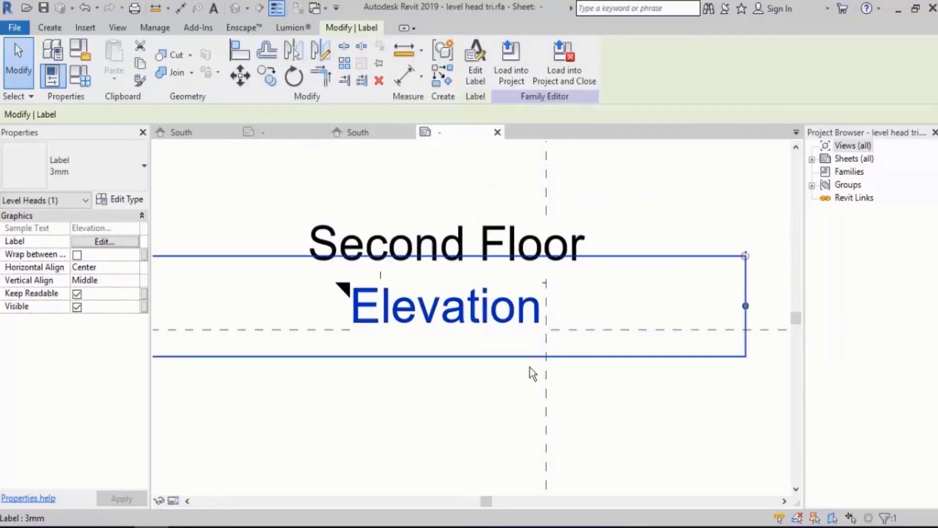
click(476, 76)
click(737, 161)
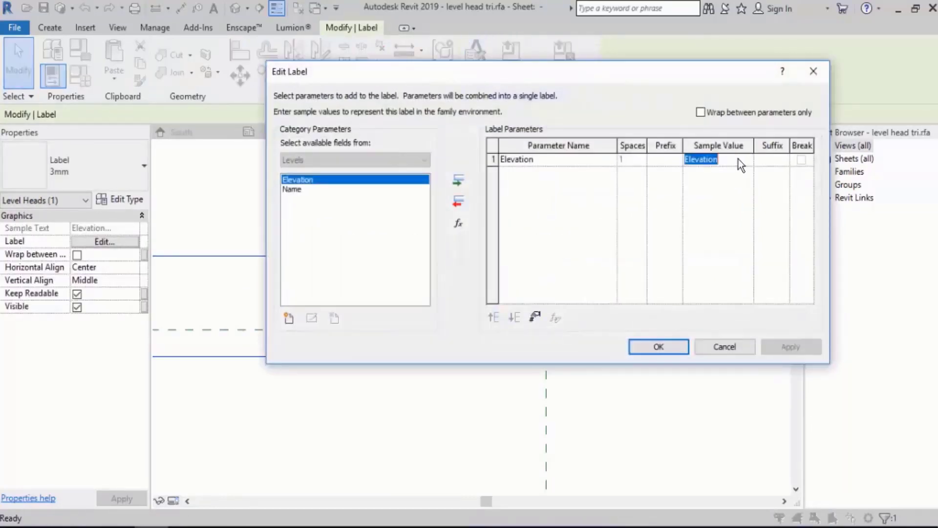
text(99.99)
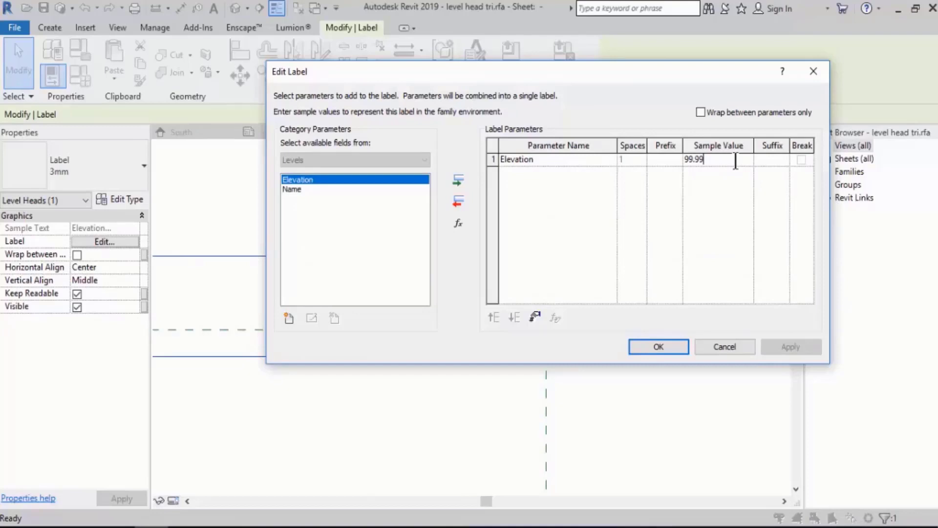
click(675, 349)
click(664, 440)
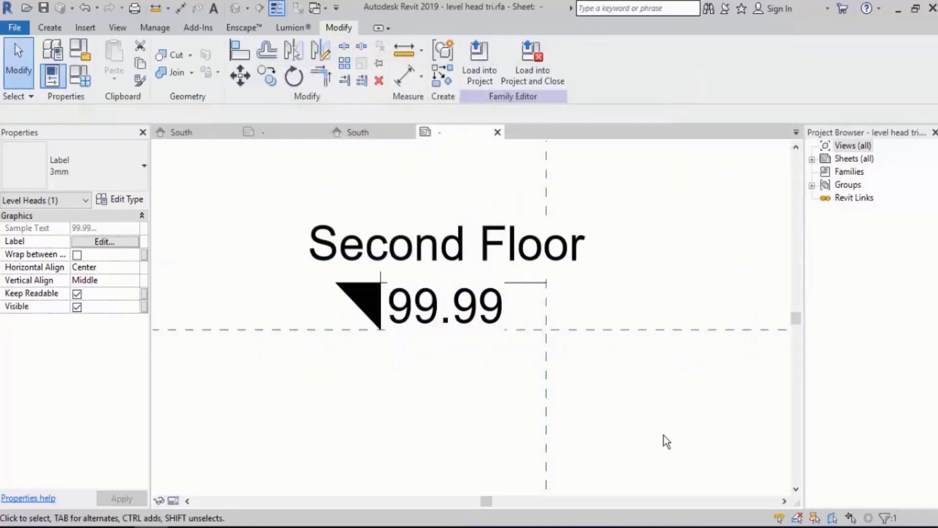
- Duplicate the Second Floor label's type under the name 2mm
middle_drag(642, 363, 617, 348)
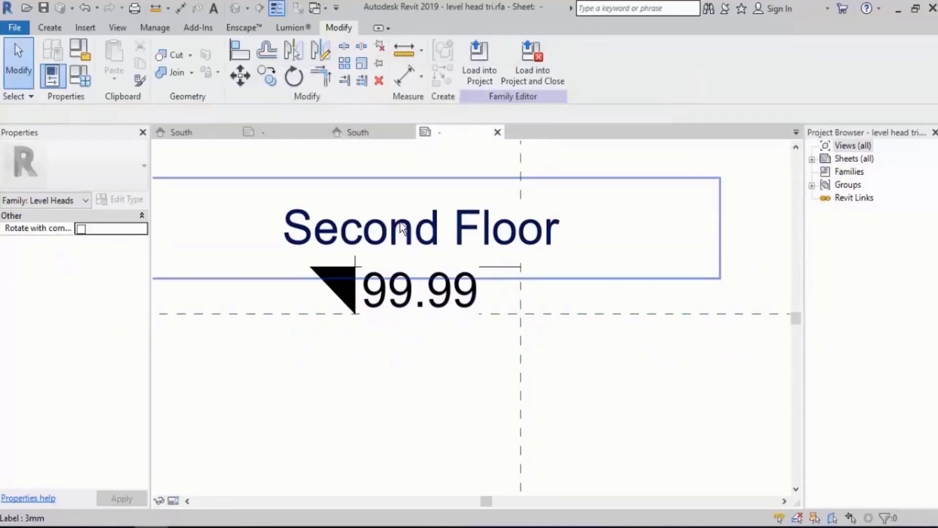
click(239, 237)
middle_drag(239, 237, 195, 231)
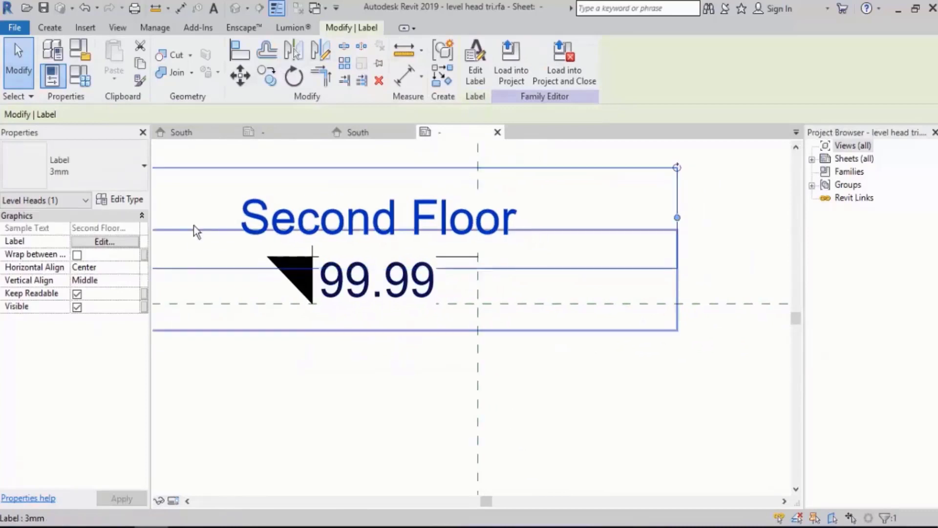
click(126, 201)
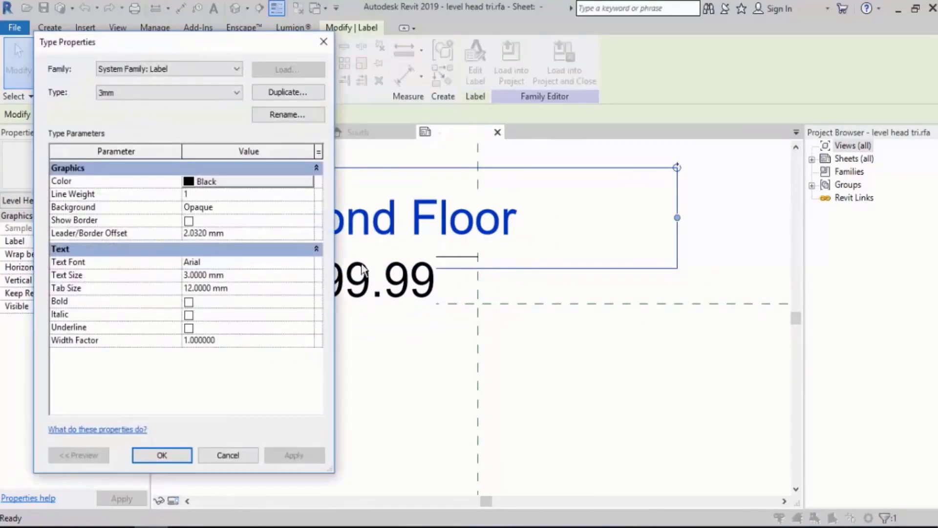
click(280, 92)
text(2)
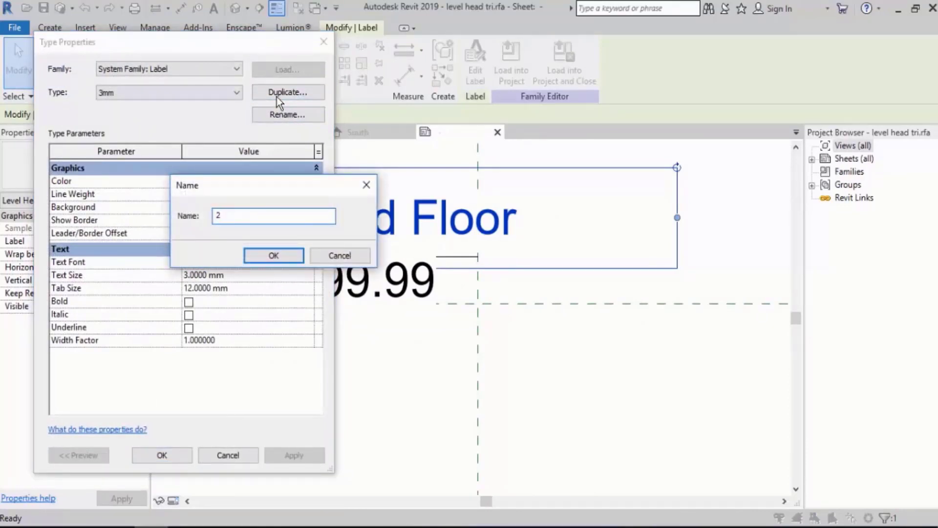
text(mm)
key(Return)
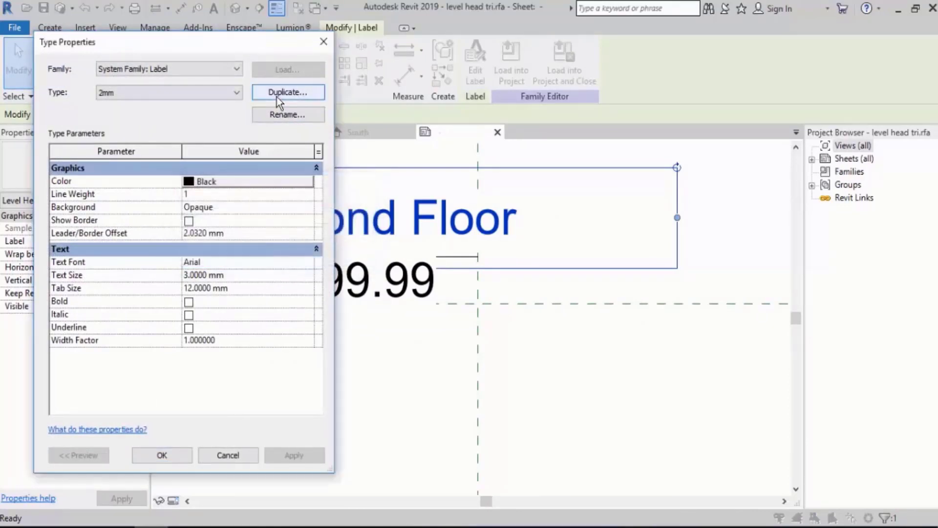
- Set the text size of the 2mm label type to 2 mm and apply it
click(246, 277)
text(2)
key(Return)
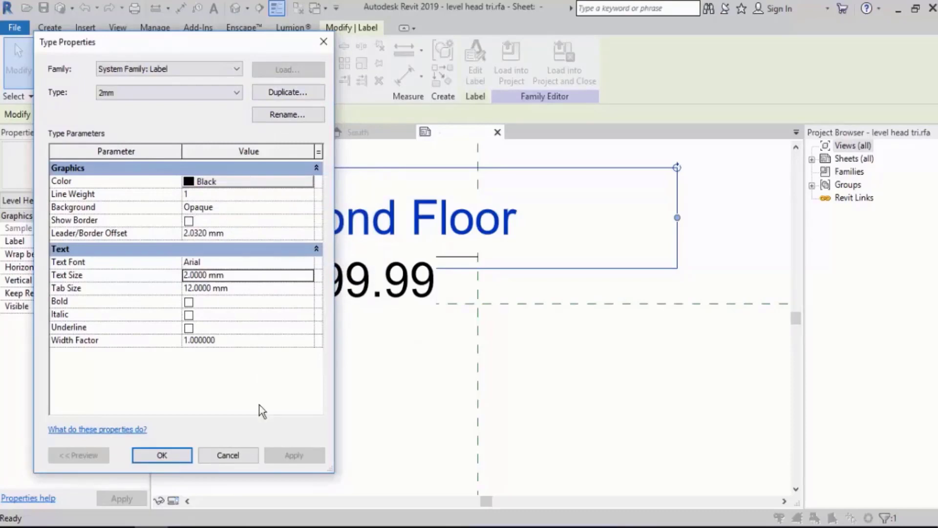
click(161, 455)
- Move the Second Floor label down and right so it sits beside the vertical line, just above the horizontal line
scroll(430, 300, up, 2)
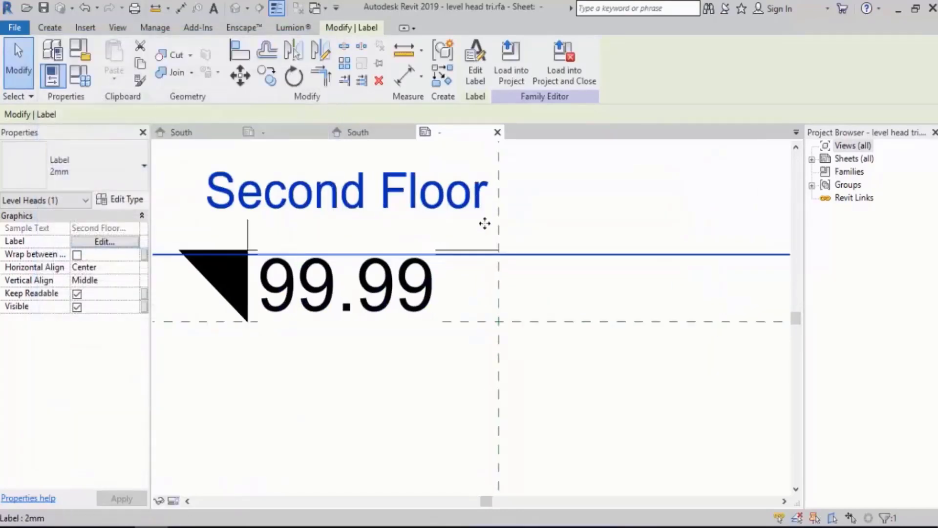
drag(364, 193, 411, 227)
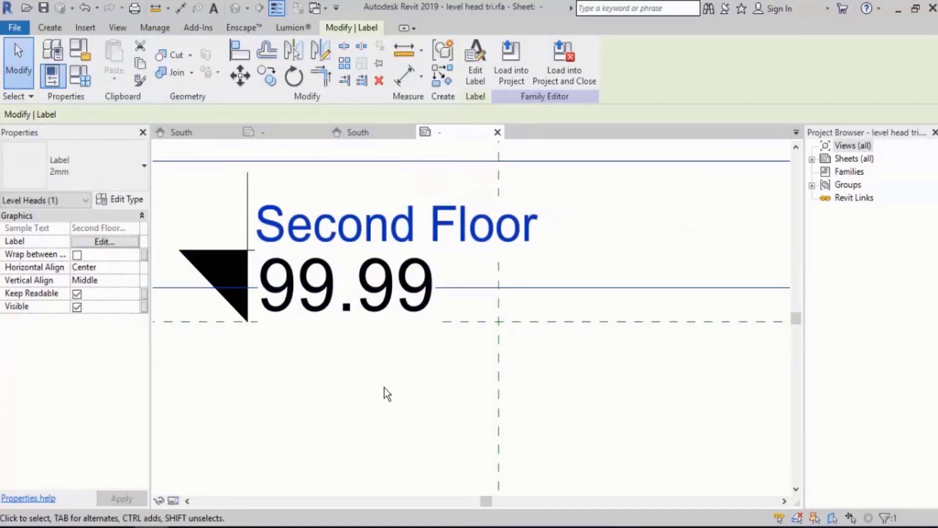
scroll(345, 214, up, 2)
mouse_move(331, 230)
mouse_down()
mouse_move(318, 215)
mouse_move(344, 222)
mouse_up()
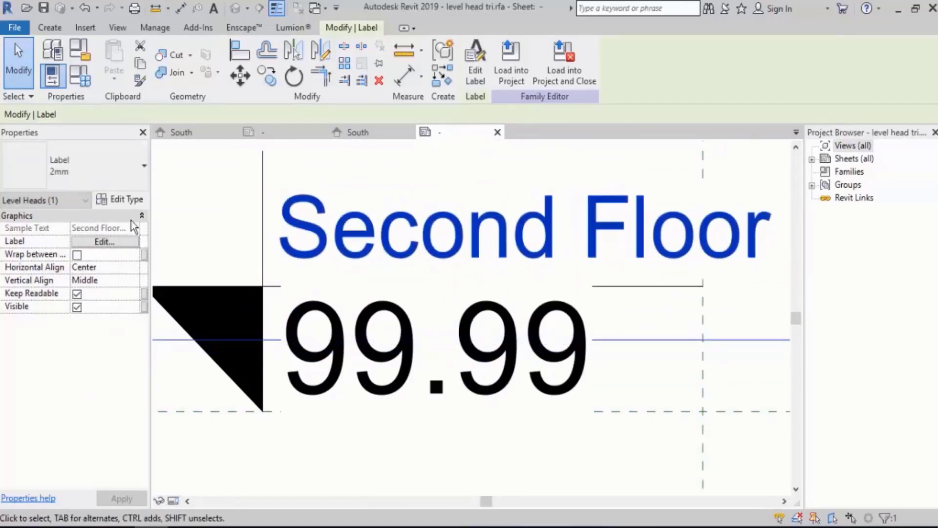
click(122, 199)
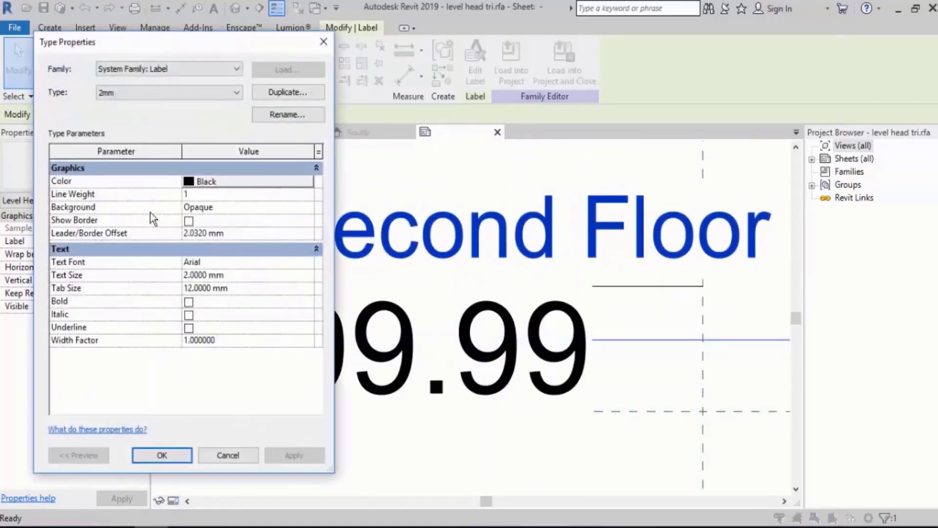
click(294, 207)
click(307, 207)
click(203, 232)
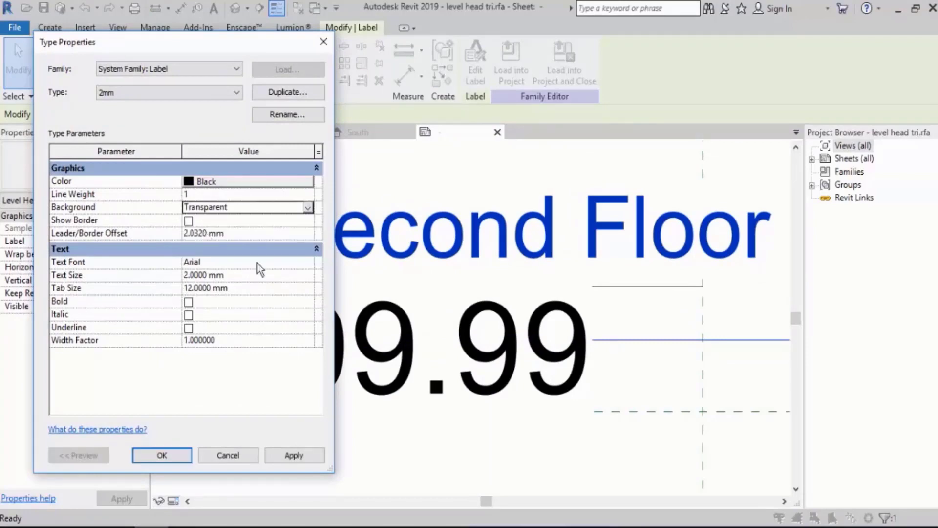
click(226, 455)
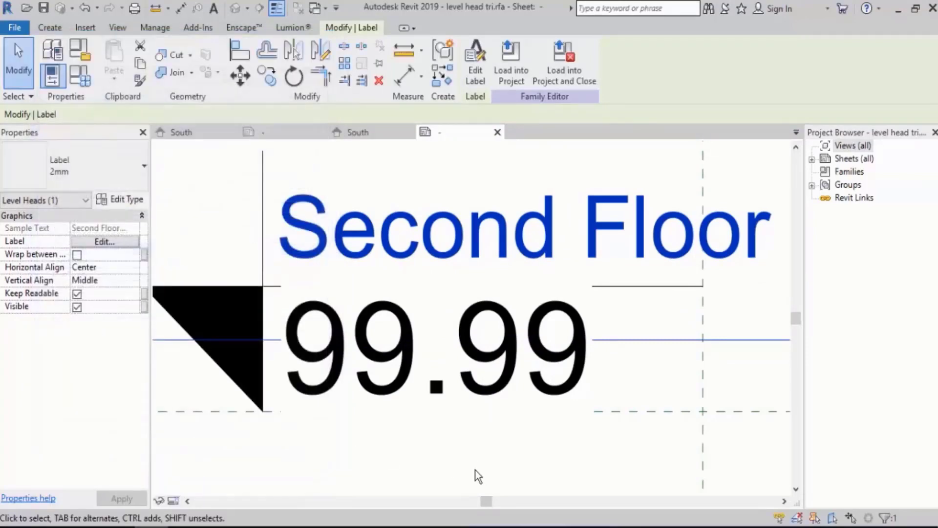
- Change the 99.99 elevation label to the 2mm label type
scroll(391, 216, down, 2)
click(675, 427)
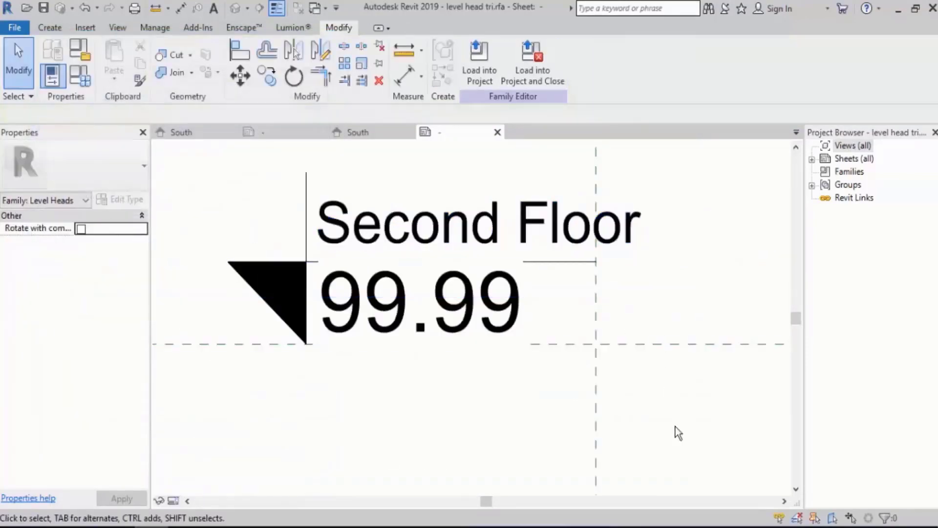
click(392, 306)
click(272, 296)
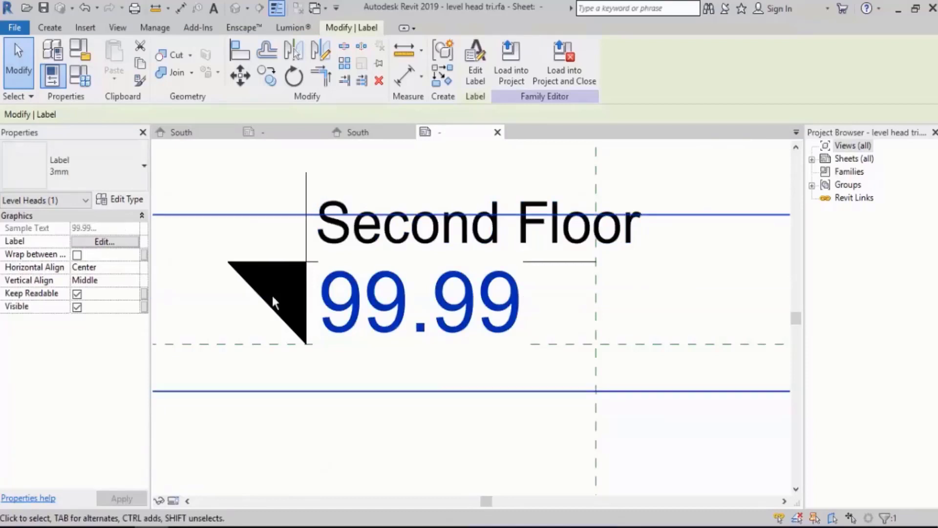
click(57, 163)
click(49, 233)
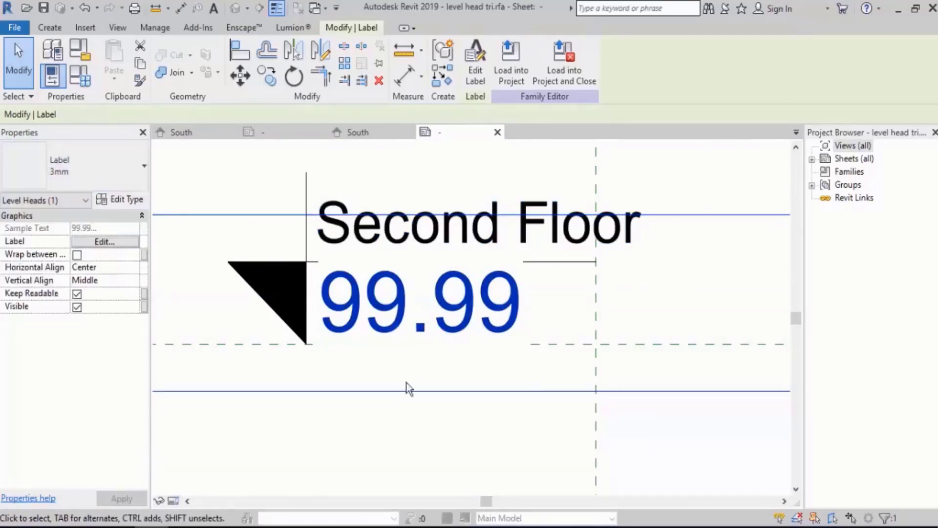
click(421, 430)
- Move the 99.99 label right so it sits beneath the middle of the horizontal line
scroll(473, 318, up, 1)
click(474, 318)
click(441, 307)
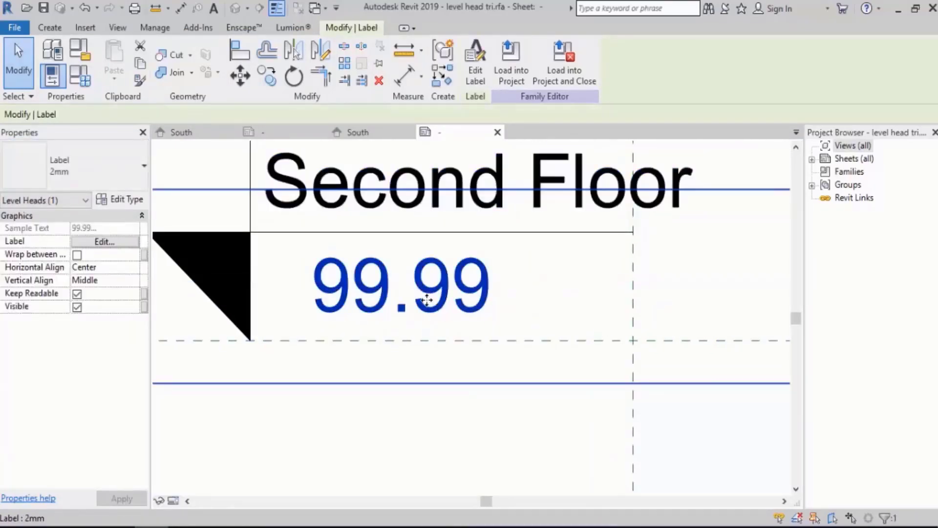
drag(433, 302, 468, 297)
scroll(345, 345, down, 1)
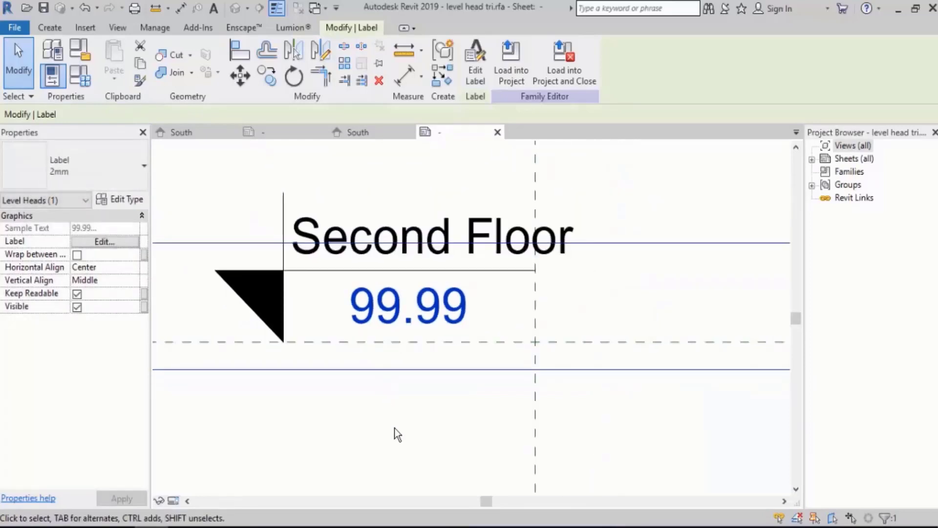
click(396, 429)
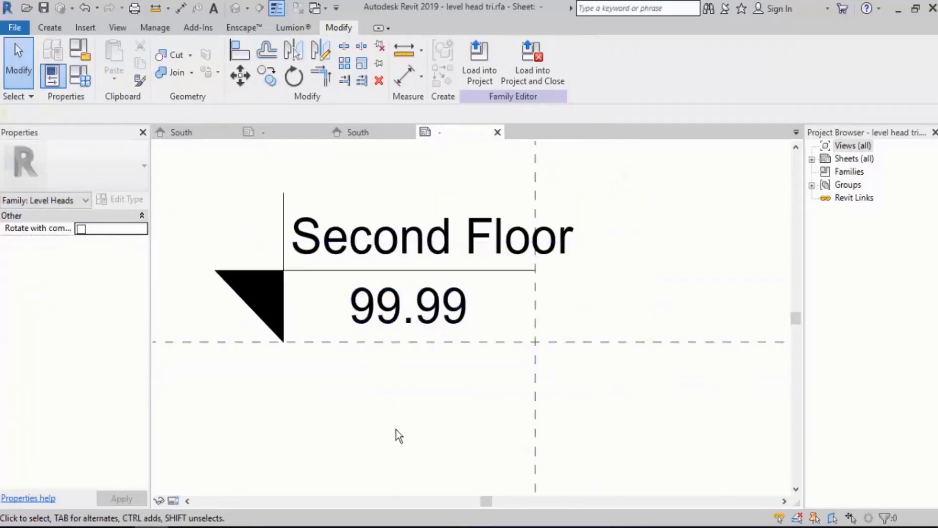
- Set the Second Floor label's horizontal alignment to Left
click(439, 238)
scroll(430, 237, down, 3)
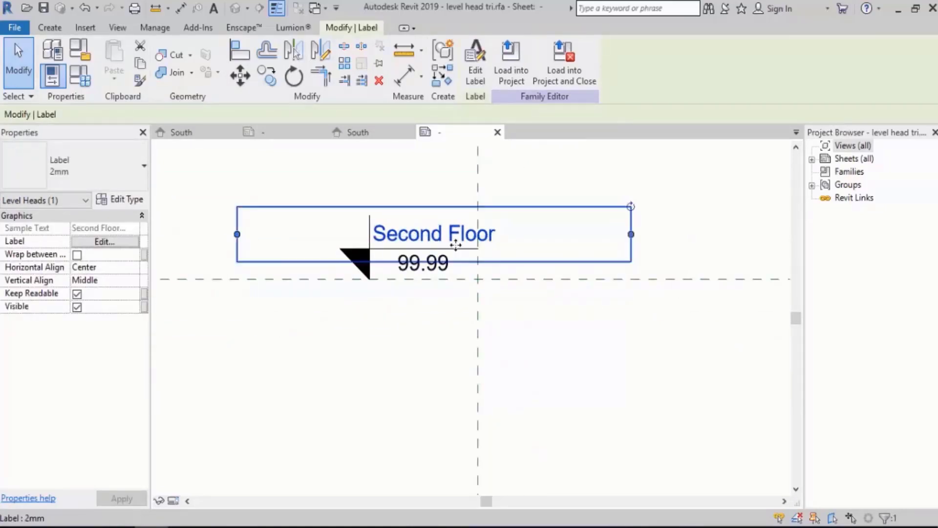
scroll(460, 228, up, 2)
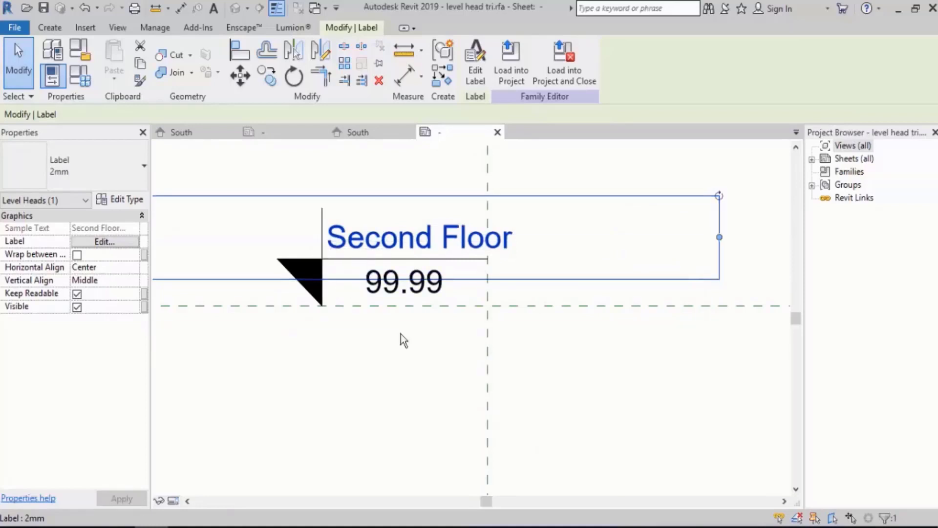
scroll(315, 224, up, 3)
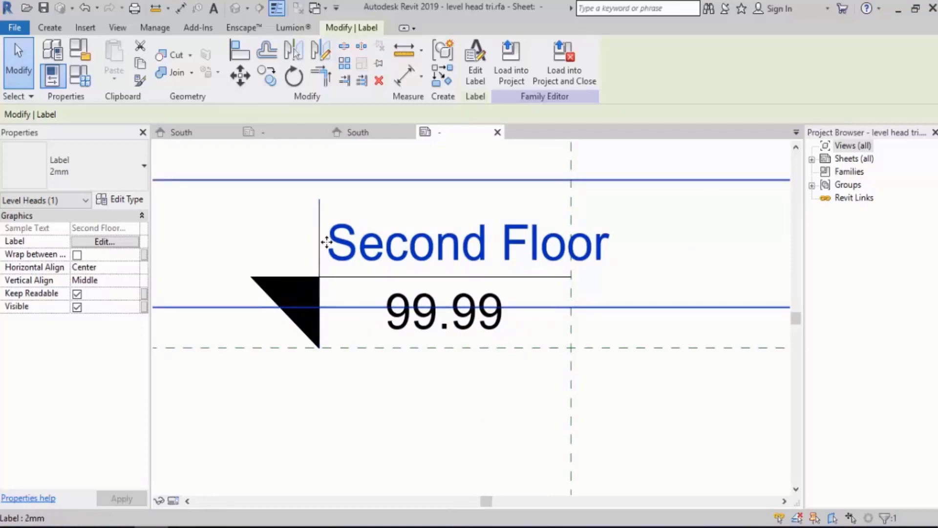
scroll(592, 246, down, 2)
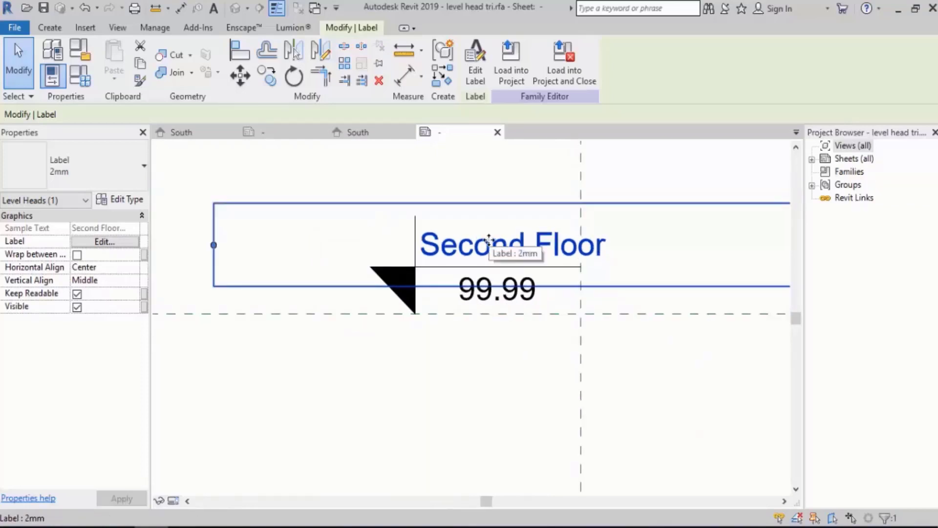
click(131, 268)
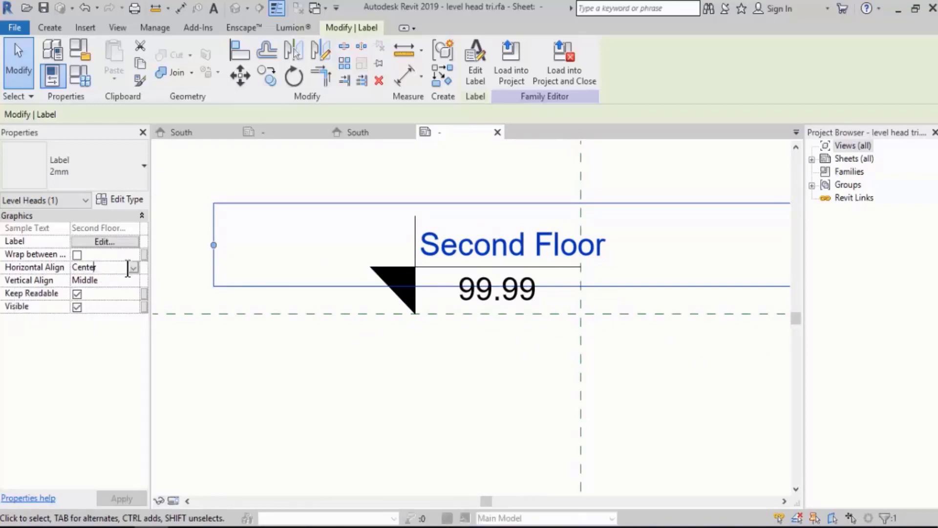
click(134, 267)
click(81, 280)
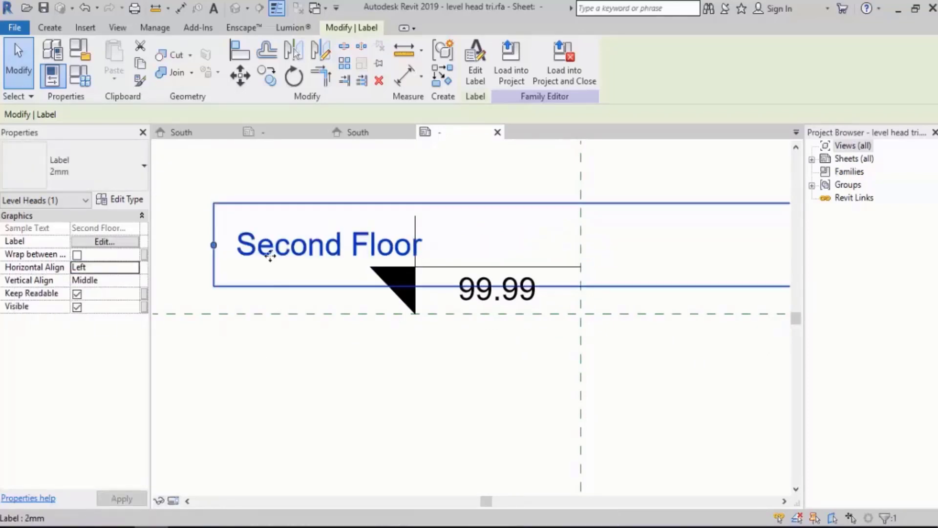
- Move the left-aligned Second Floor label right so its text starts just beside the vertical line
drag(268, 252, 456, 247)
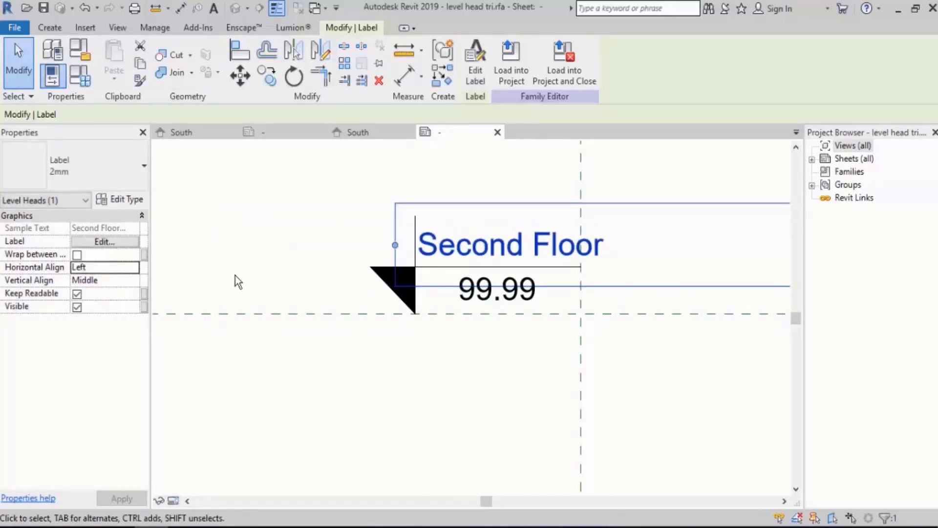
scroll(235, 275, down, 2)
scroll(510, 248, up, 2)
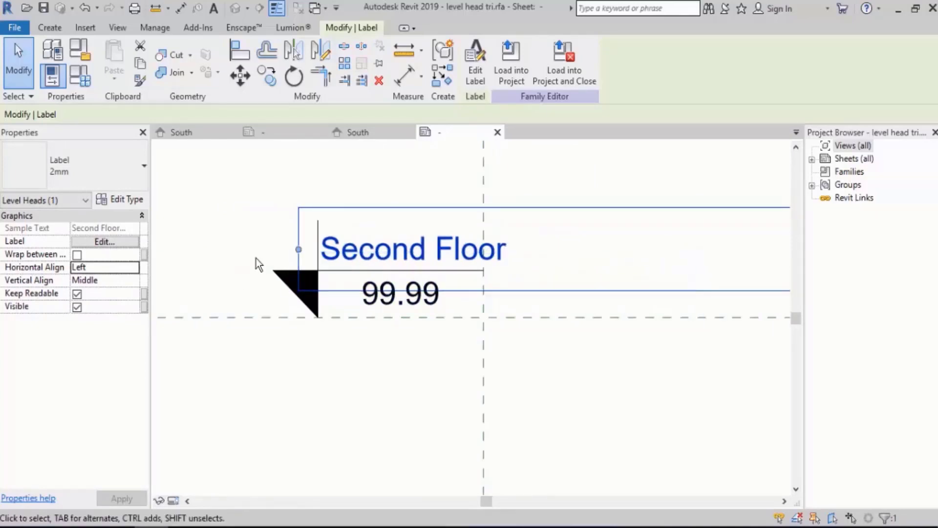
scroll(321, 210, up, 2)
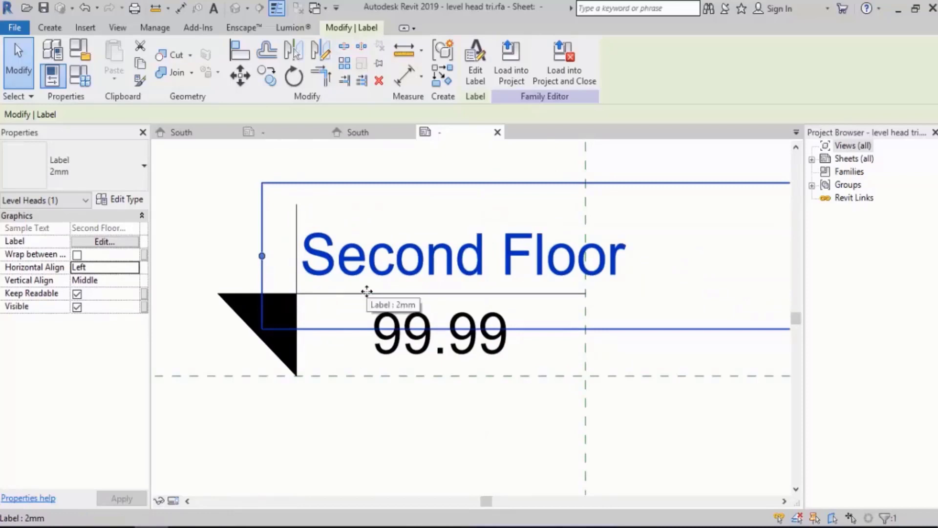
key(Escape)
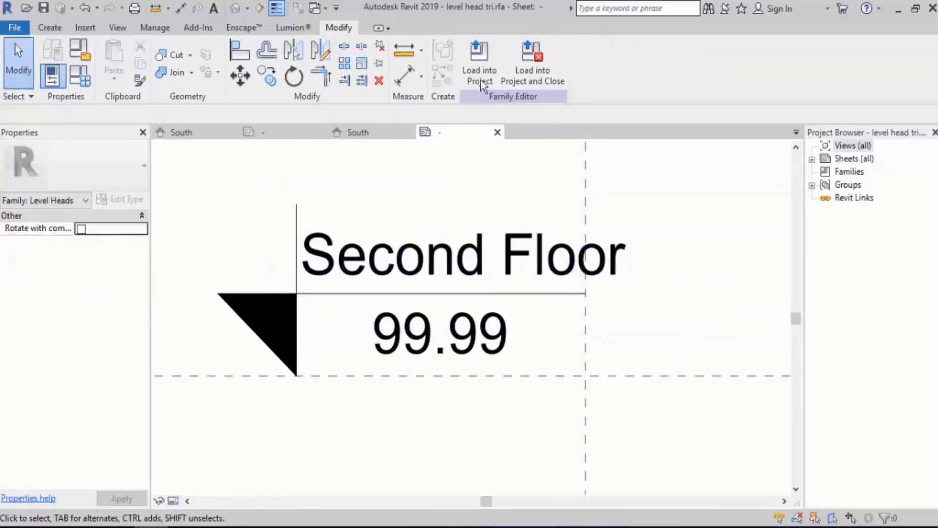
- Load the level head family into Project2, overwriting the existing version, and inspect the Level 2 head in the South elevation
click(485, 65)
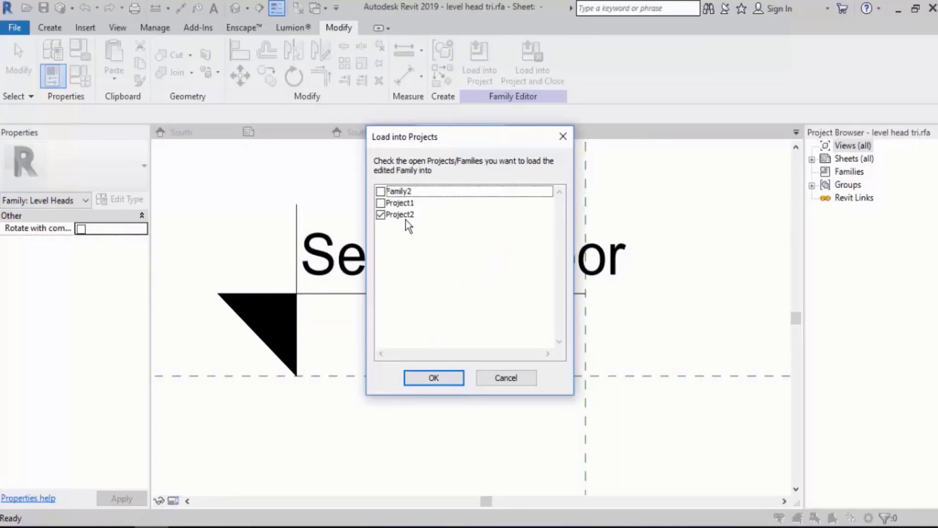
click(443, 377)
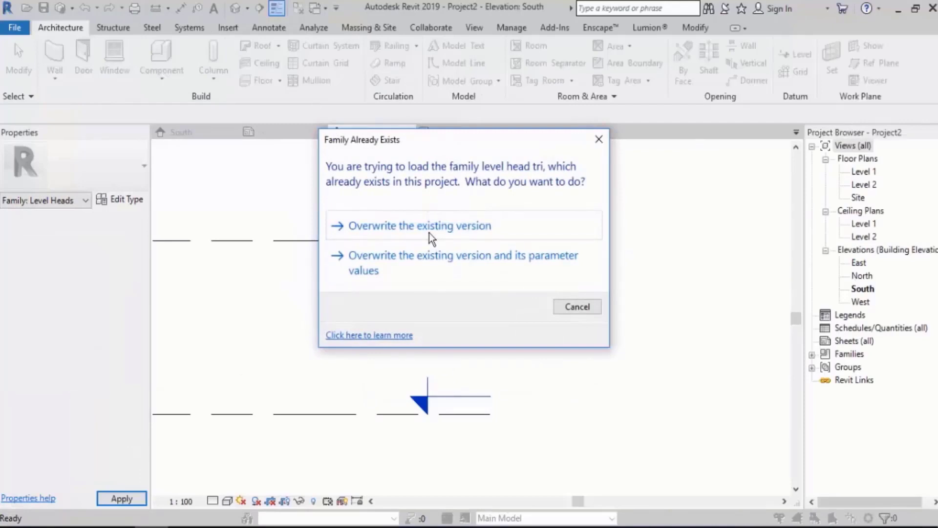
click(391, 227)
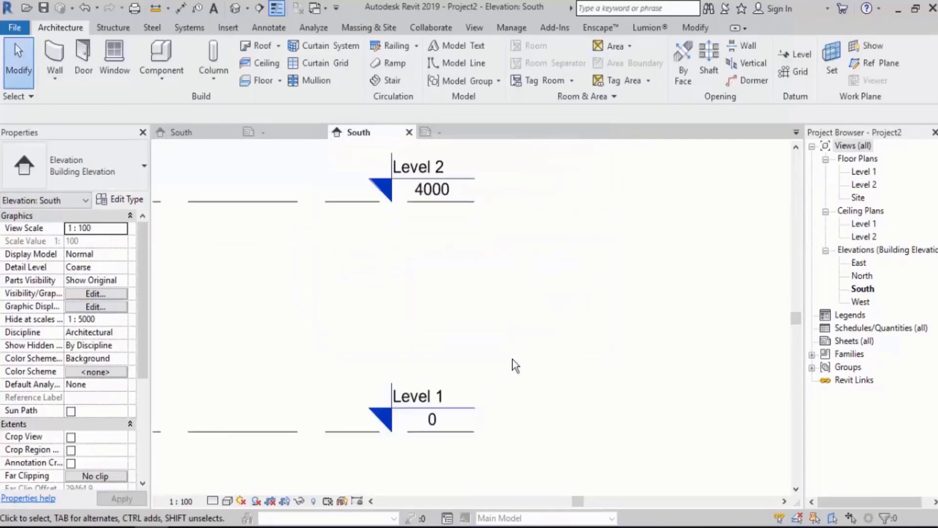
scroll(525, 361, up, 1)
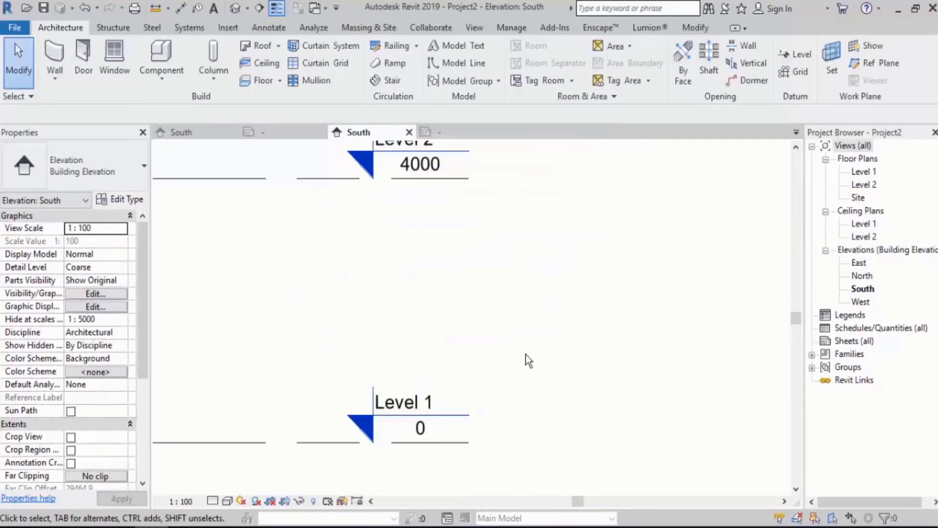
middle_drag(415, 165, 405, 228)
scroll(397, 184, up, 7)
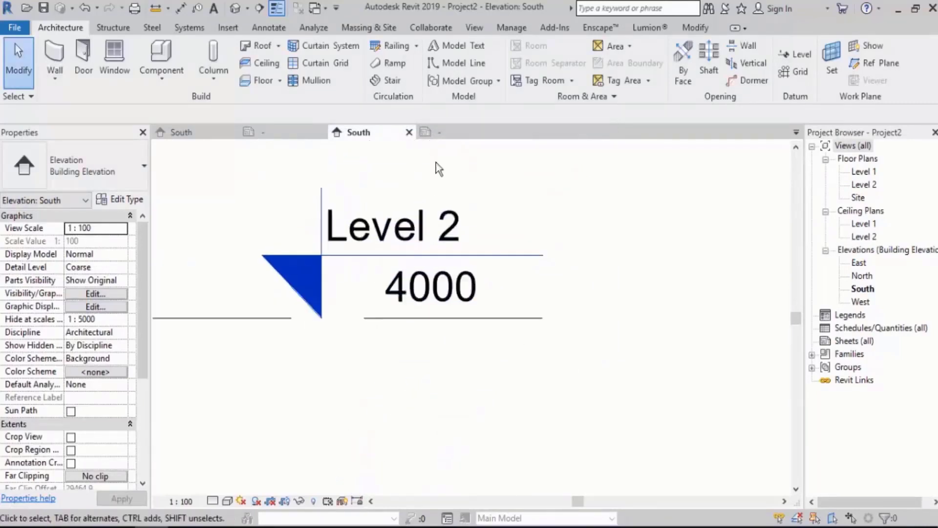
middle_drag(593, 231, 589, 247)
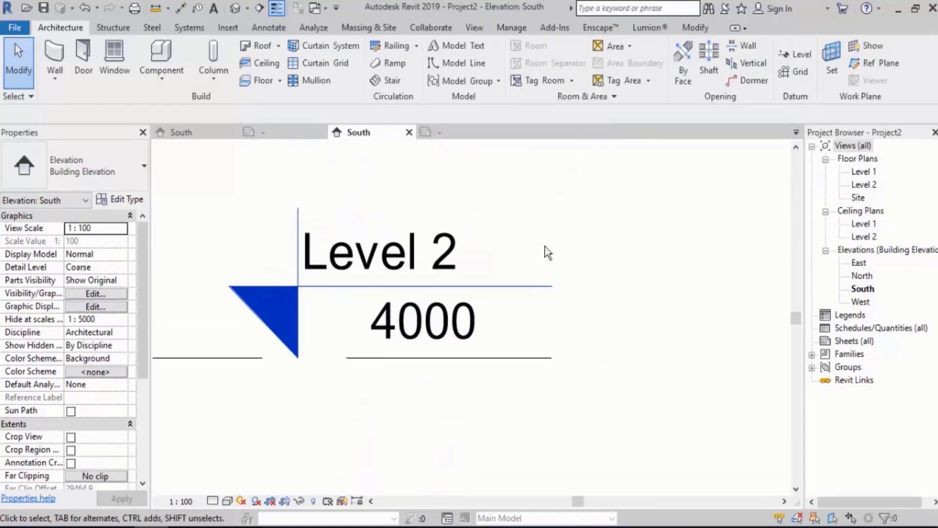
scroll(301, 327, up, 1)
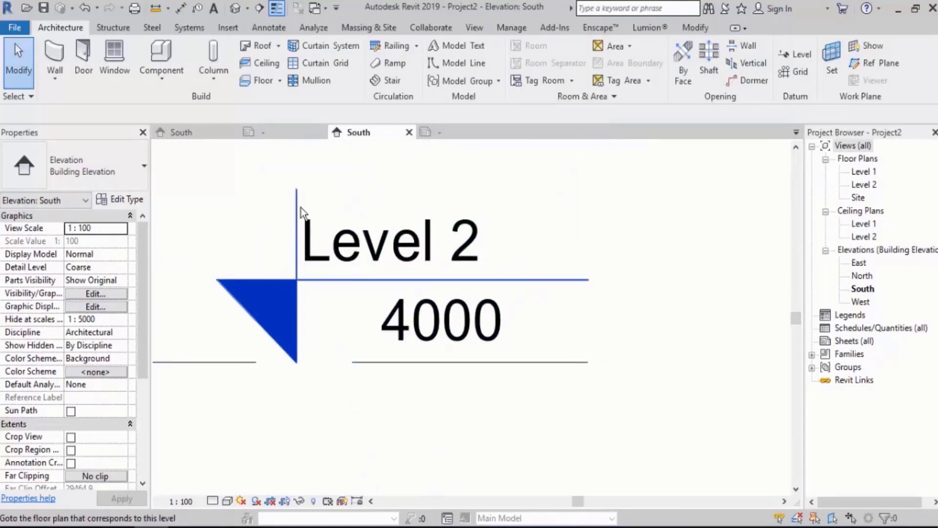
- Return to the level head family and set the Second Floor label's horizontal alignment to Center
double_click(298, 189)
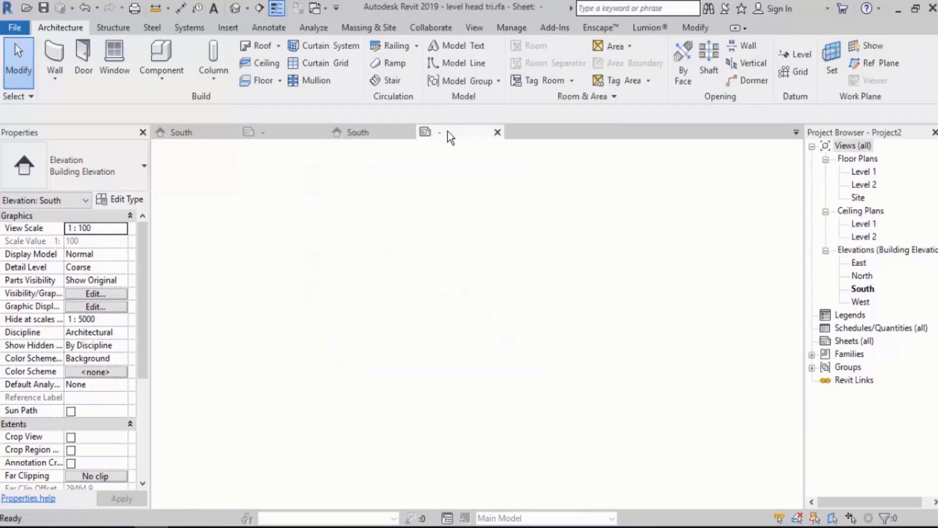
click(448, 255)
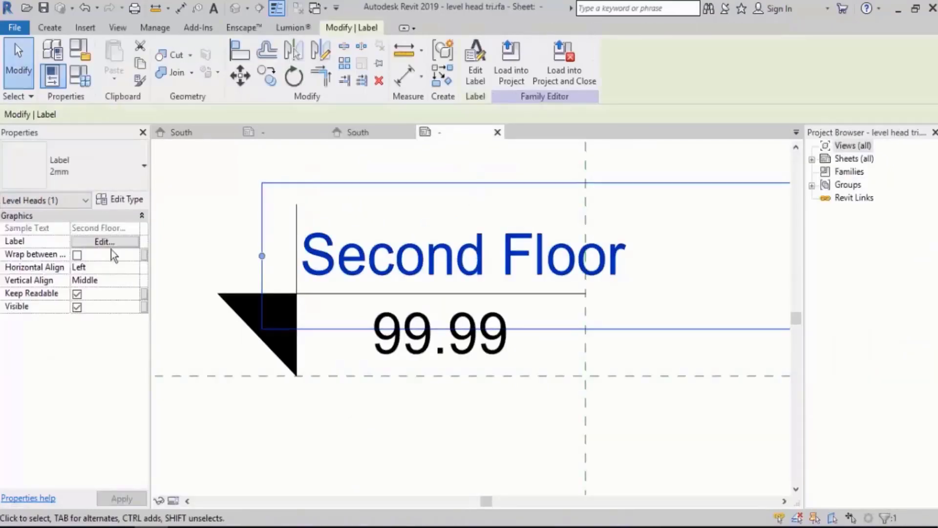
click(131, 267)
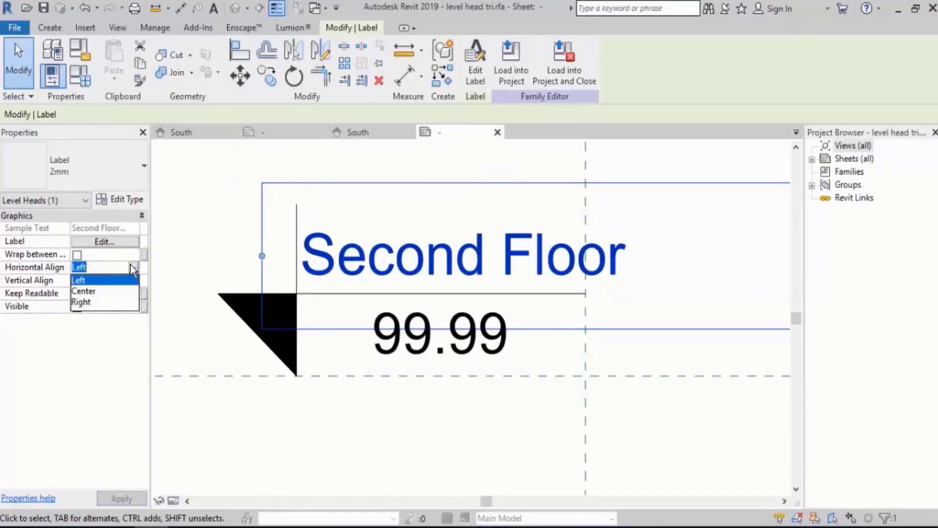
click(82, 290)
- Move the centred Second Floor label left, then nudge it left and up so it starts at the vertical line above the horizontal line
scroll(396, 244, down, 3)
drag(621, 254, 459, 256)
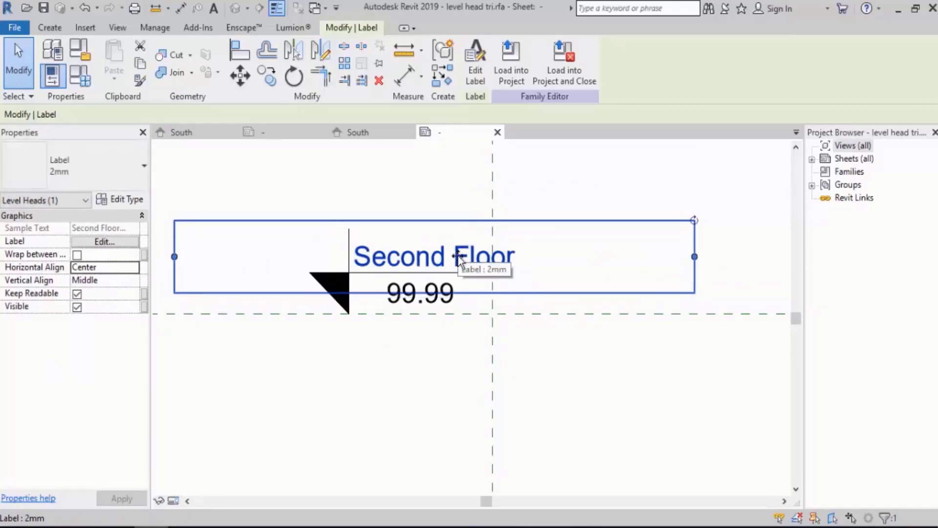
key(Left)
key(Up)
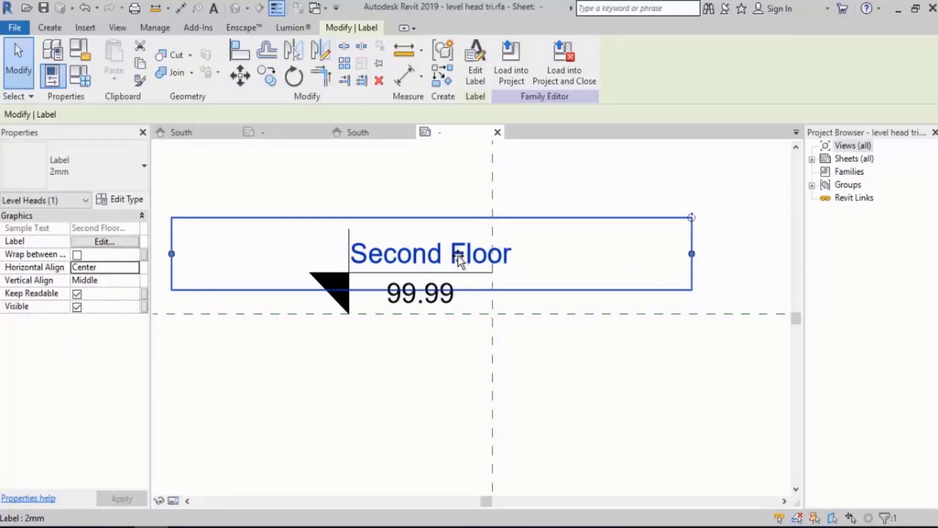
click(522, 73)
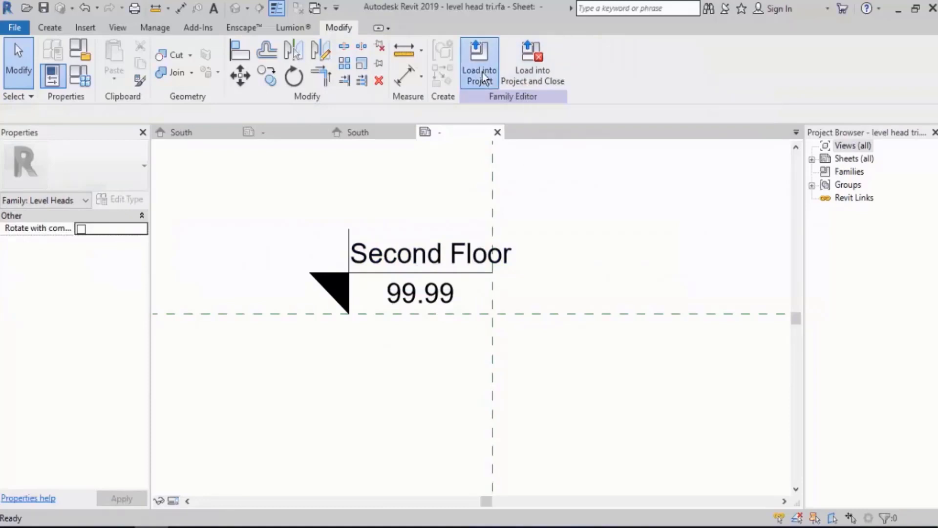
- Reload the revised level head family into Project2, overwriting the existing version
click(483, 72)
click(445, 378)
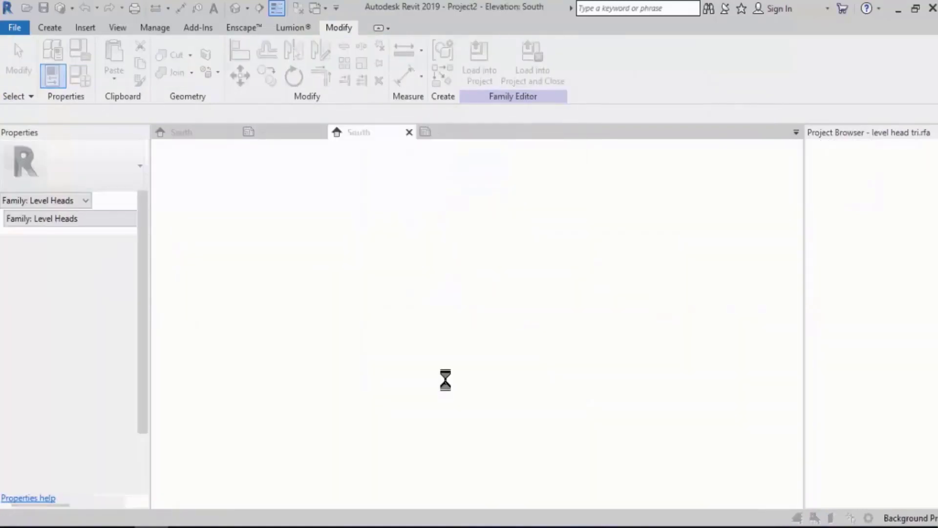
click(379, 227)
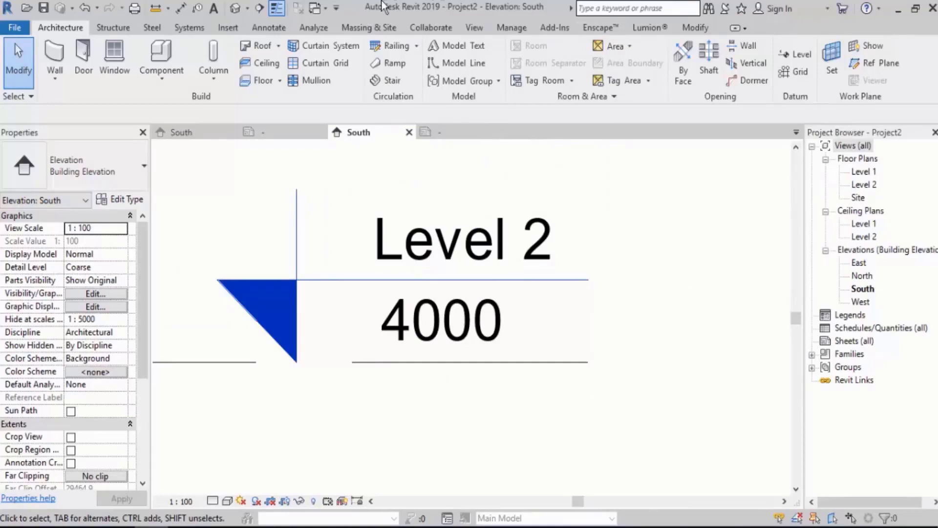
- Close Project1 without saving its changes and return to the level head family
click(198, 137)
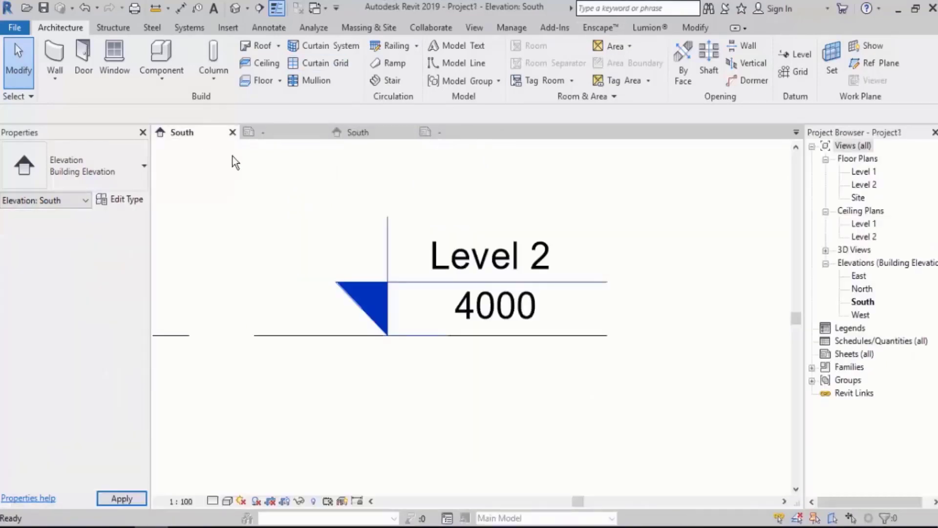
click(233, 132)
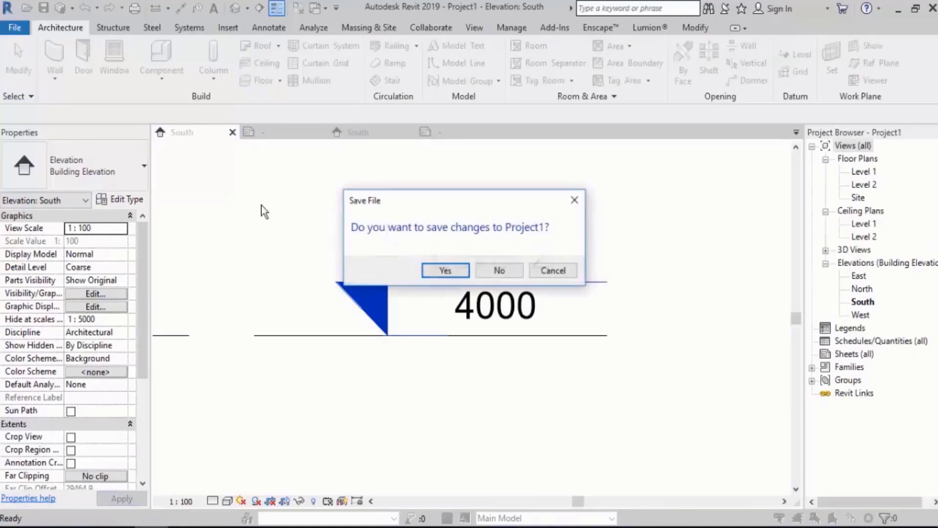
click(496, 268)
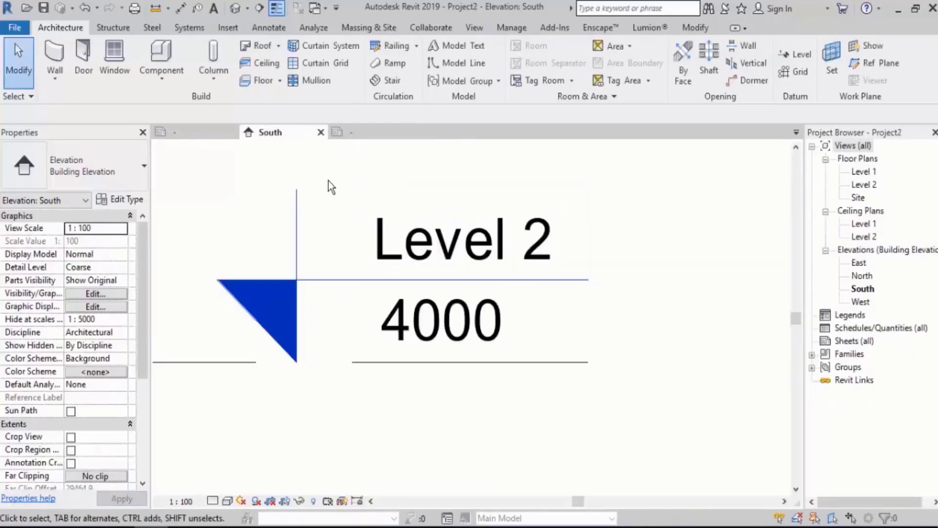
click(376, 137)
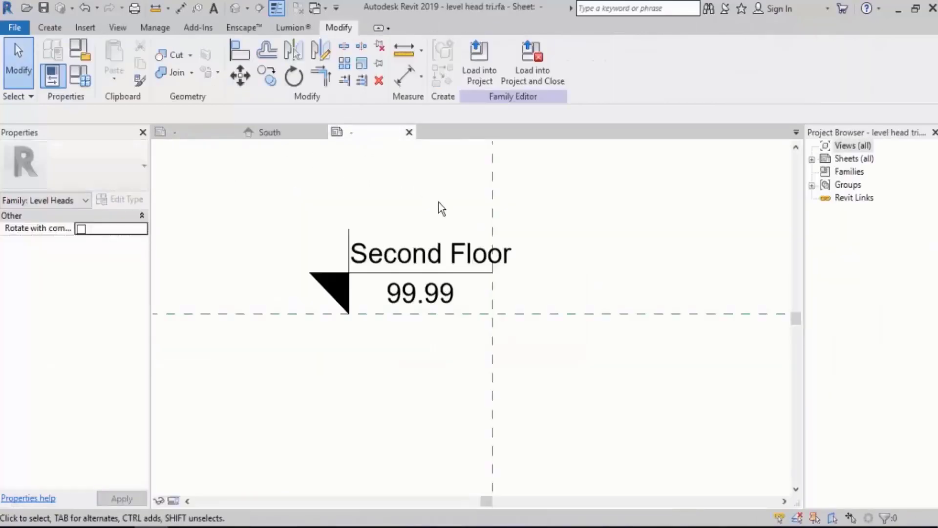
- Close the level head tri family, then close the Family2 level head family without saving its changes
click(409, 132)
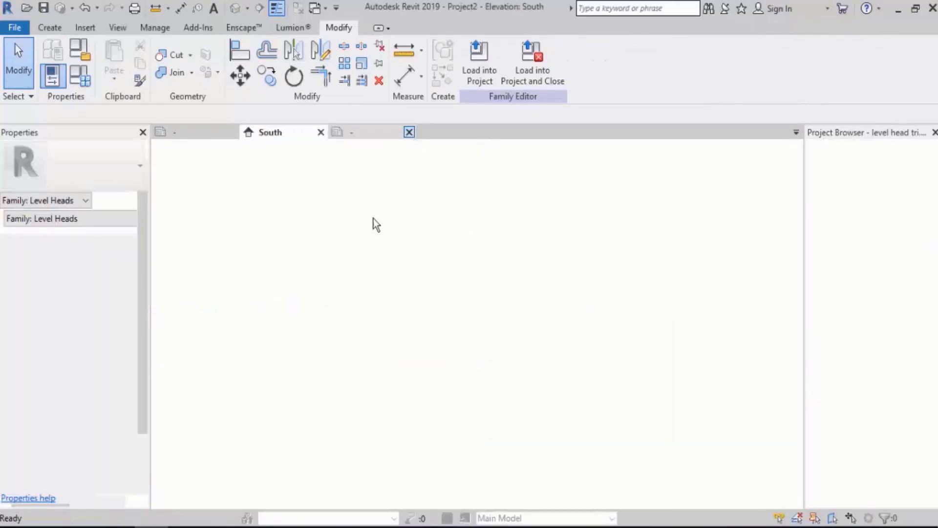
click(205, 134)
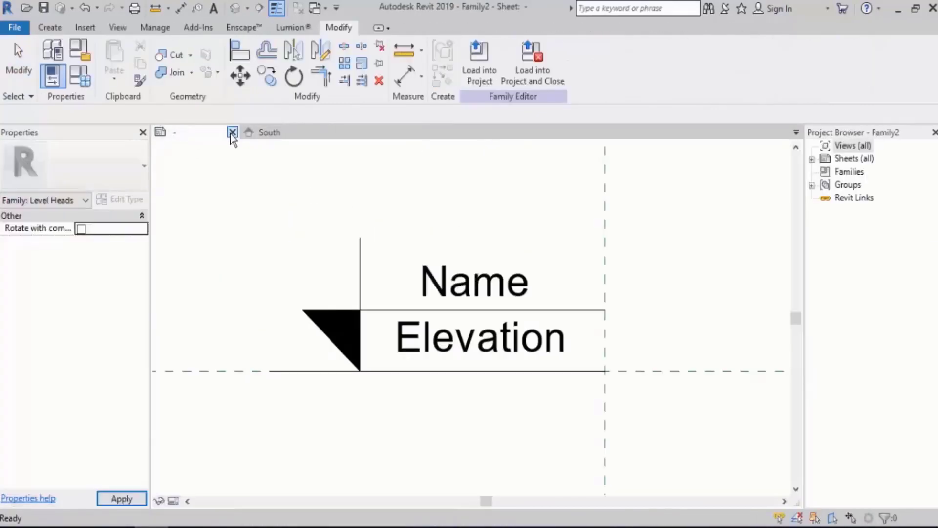
click(232, 133)
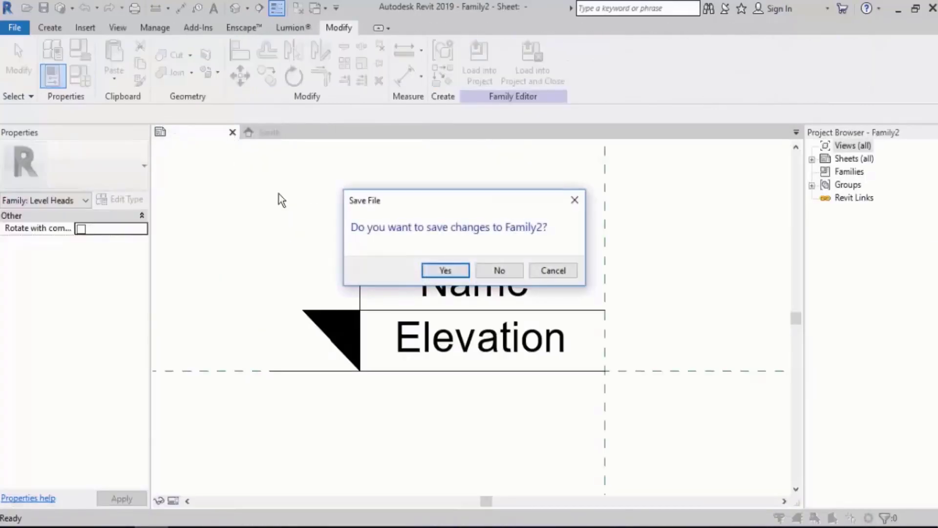
click(503, 268)
- Examine the Level 2 and Level 1 heads in Project2's South elevation, checking the label placement and horizontal line
scroll(558, 278, down, 5)
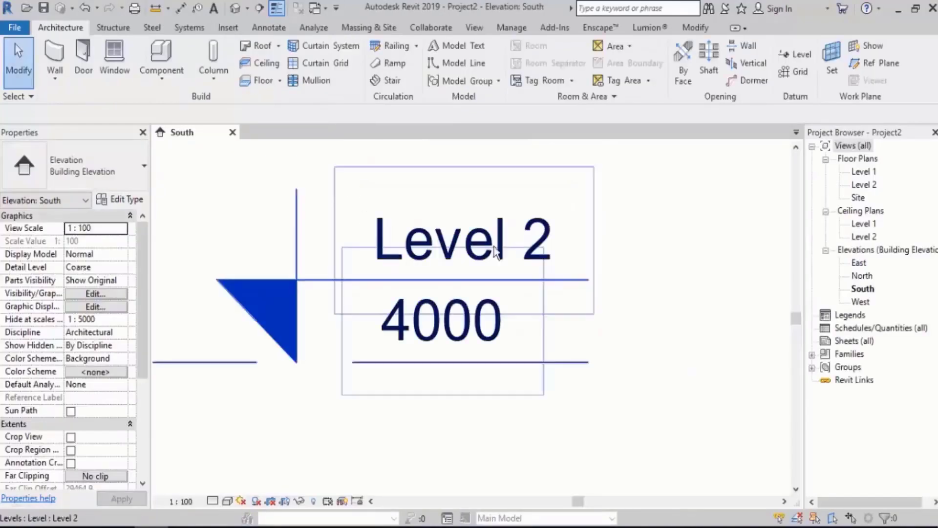
scroll(570, 332, up, 3)
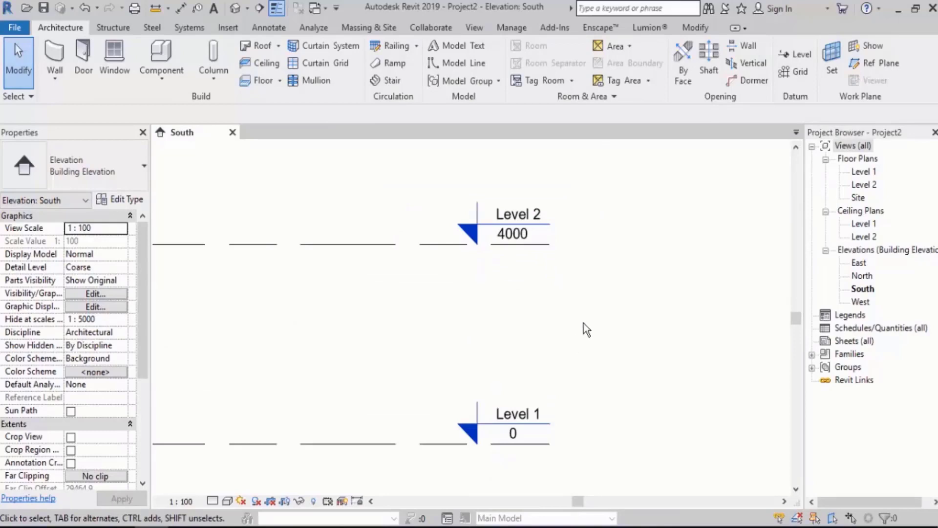
click(528, 214)
scroll(528, 210, up, 3)
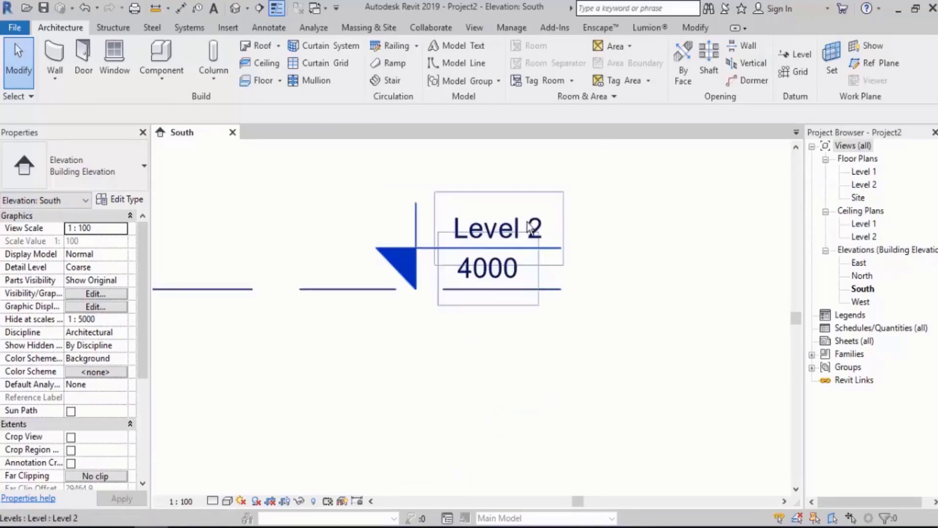
middle_drag(595, 255, 591, 259)
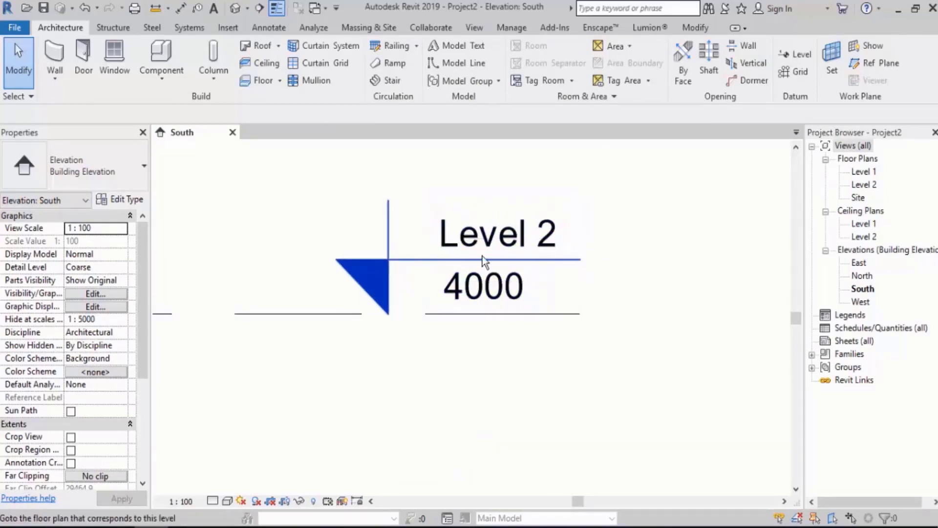
scroll(320, 286, up, 4)
middle_drag(502, 241, 357, 311)
scroll(597, 244, down, 2)
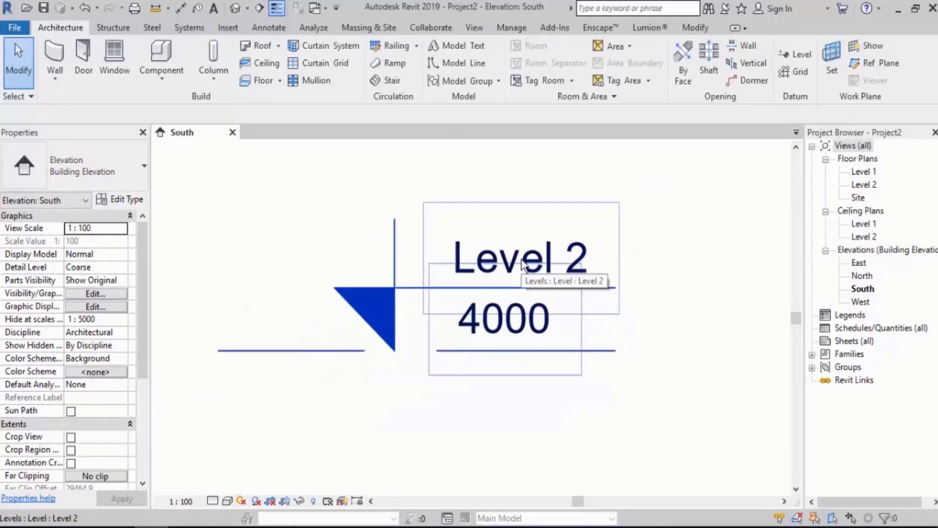
scroll(521, 262, down, 3)
middle_drag(626, 322, 575, 269)
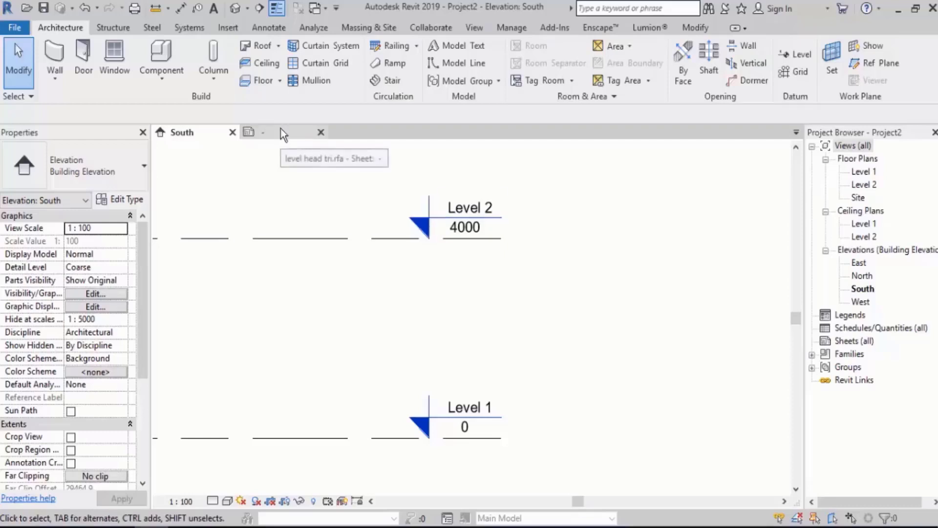
- Switch to the level head tri family and extend the horizontal line beyond the triangle's left corner to a length of about 20.6
click(318, 11)
click(341, 48)
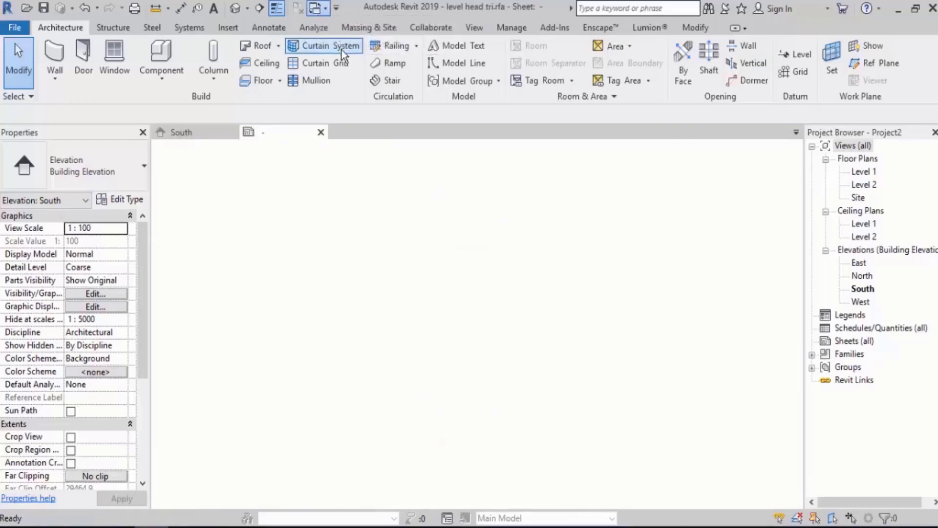
scroll(464, 313, up, 10)
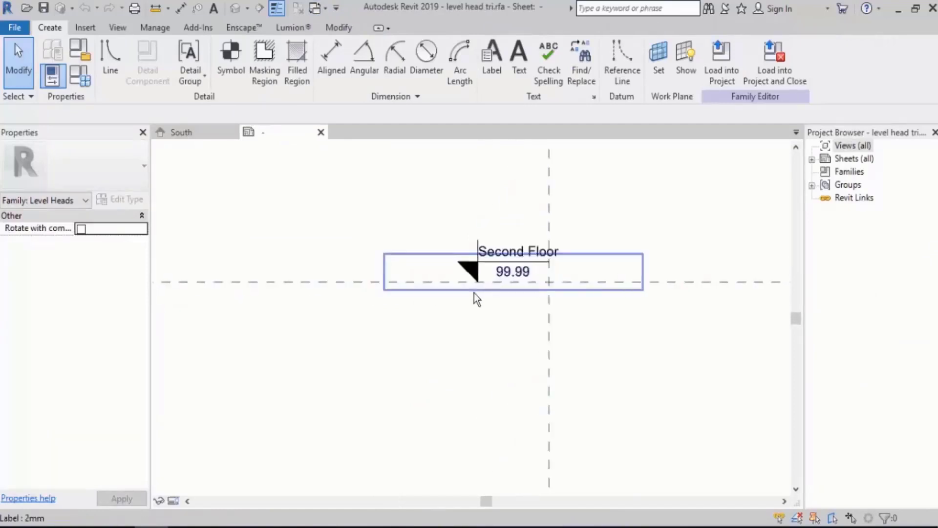
click(524, 246)
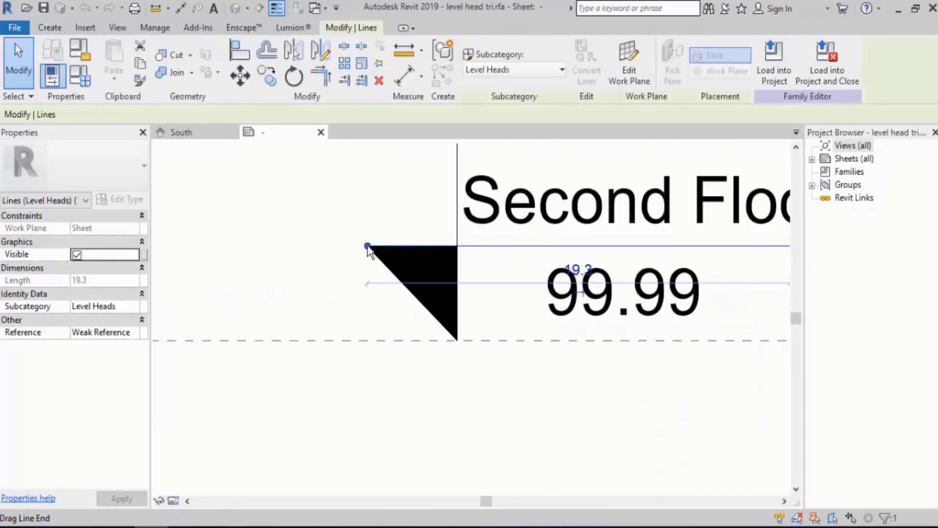
drag(369, 246, 337, 245)
click(439, 378)
scroll(298, 330, down, 2)
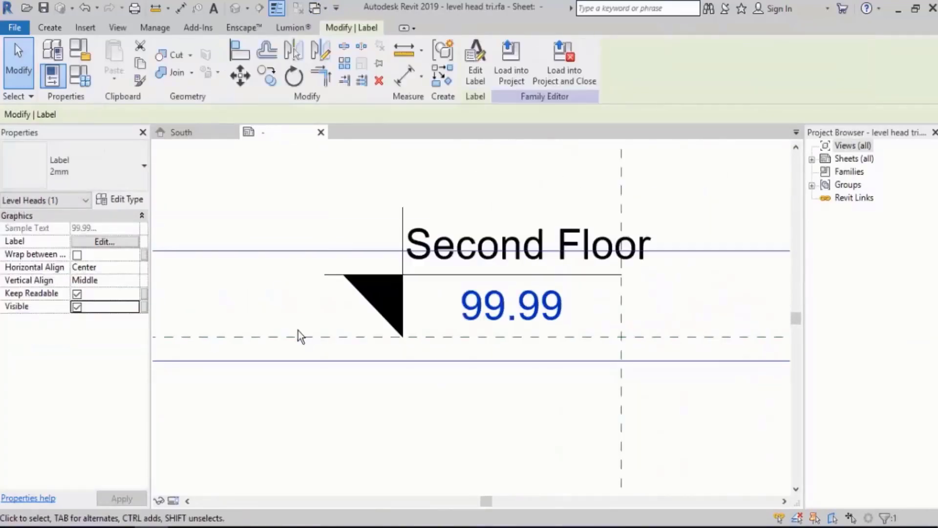
- Extend the horizontal line's right end past the Second Floor label, to a total length of about 24.2
middle_drag(559, 308, 540, 341)
click(581, 306)
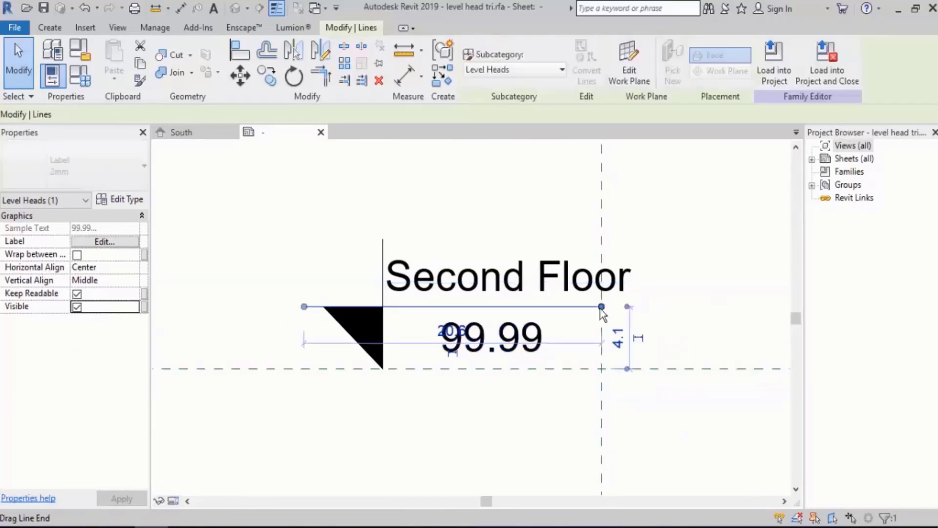
drag(602, 307, 654, 307)
click(643, 428)
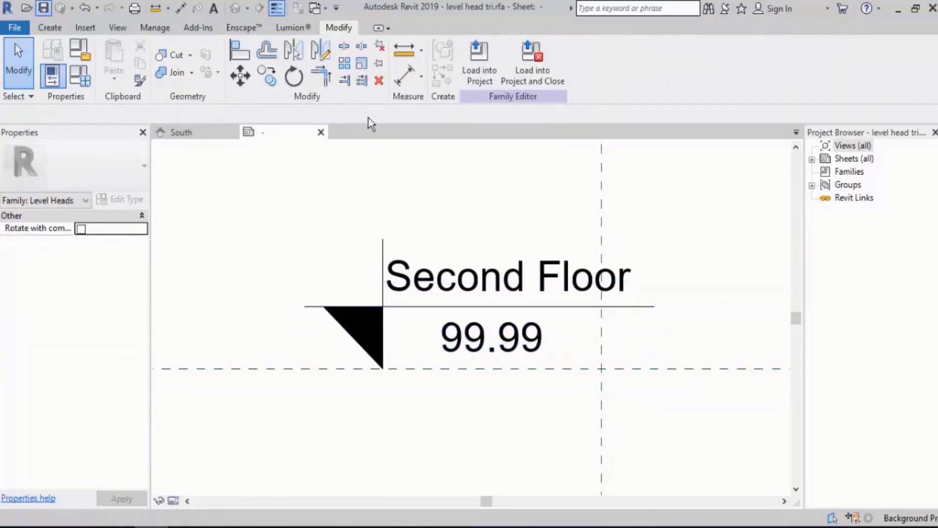
- Load the level head with the extended line into Project2, overwriting the existing version, and close the family file
click(482, 81)
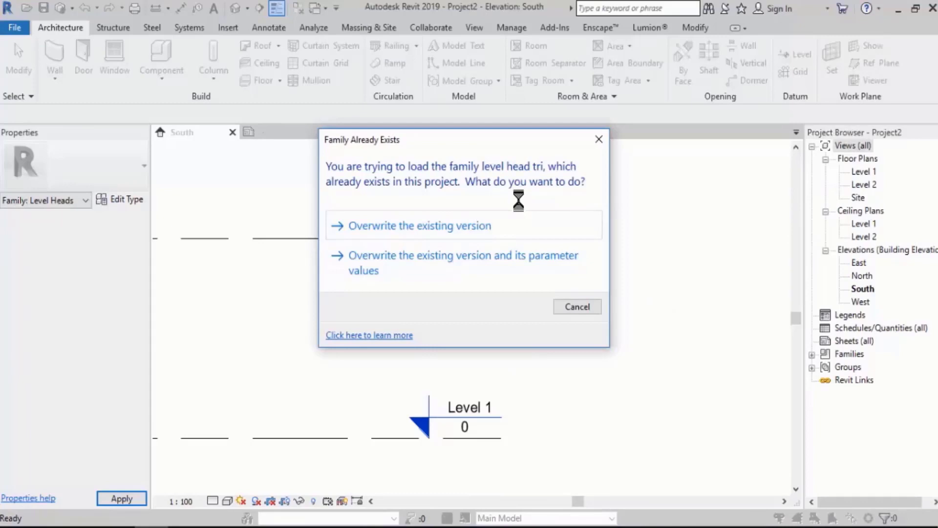
click(392, 231)
scroll(438, 190, up, 4)
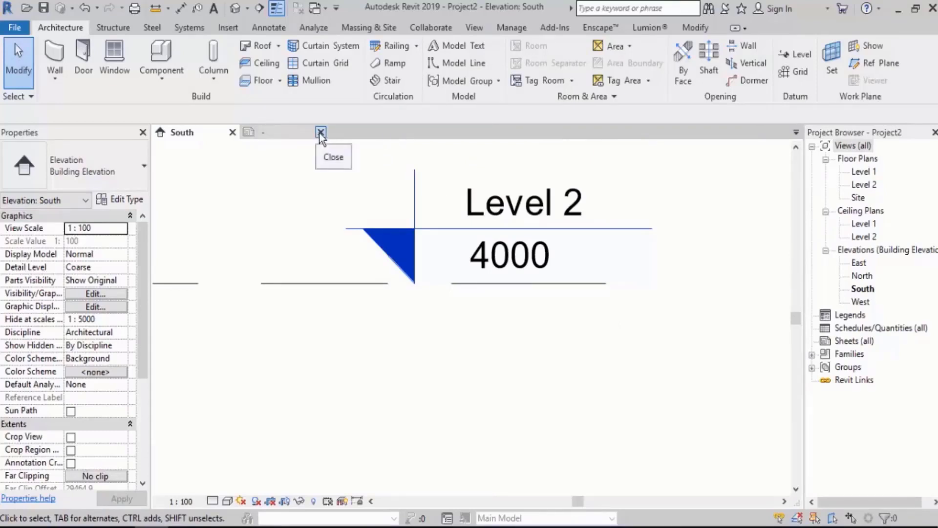
click(319, 131)
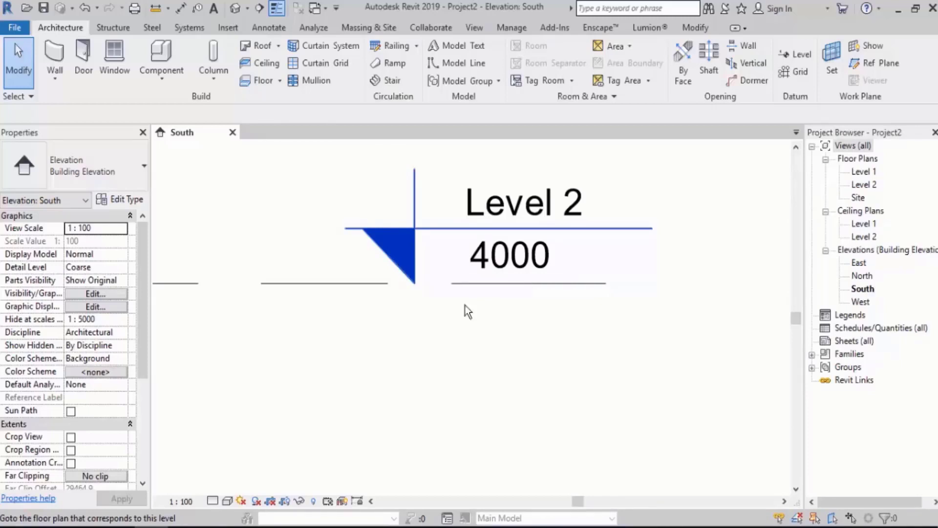
- Switch to the desktop and reopen the level head tri.rfa family file in Revit
click(899, 8)
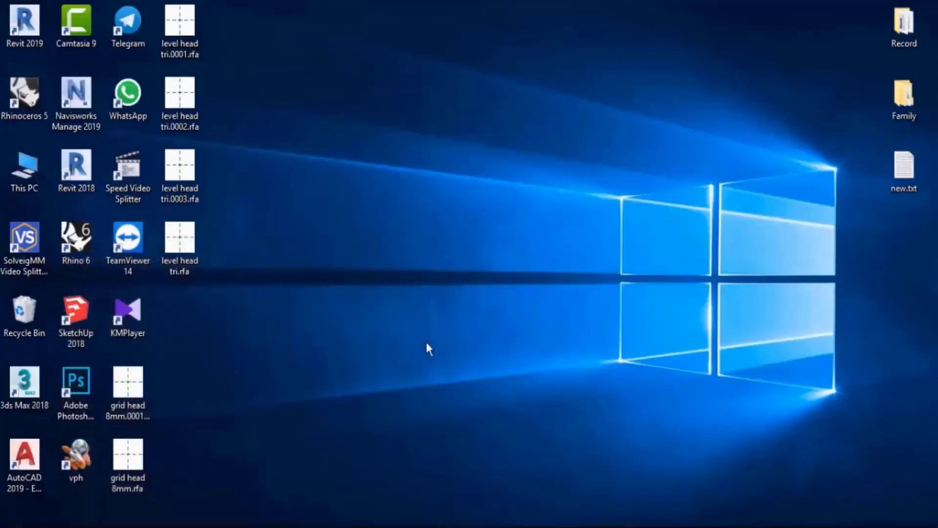
click(195, 242)
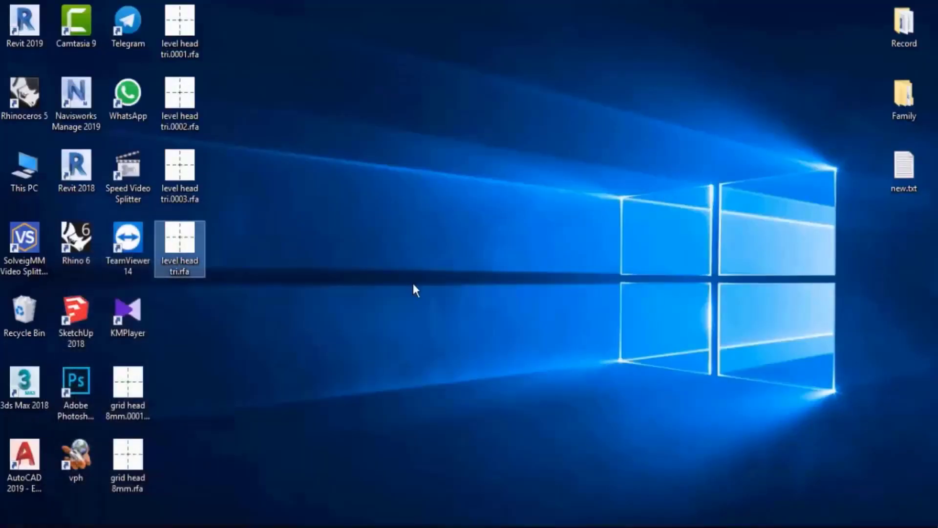
double_click(189, 247)
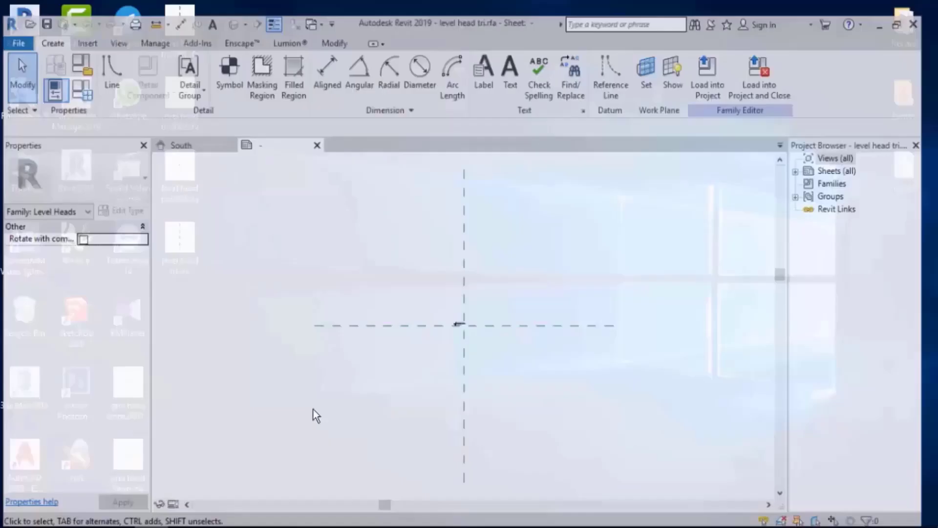
scroll(471, 328, up, 5)
scroll(438, 261, up, 10)
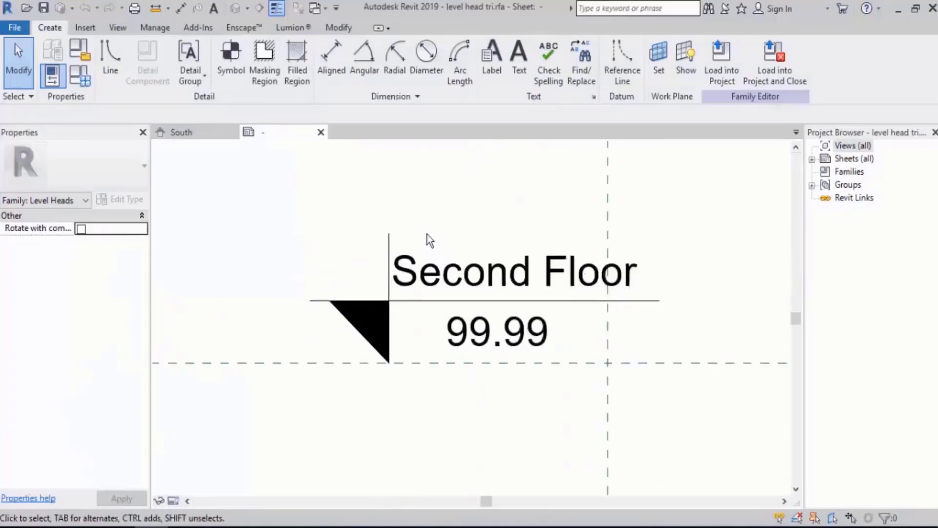
- Shorten the left end of the horizontal line so it stops at the triangle's left corner
click(277, 318)
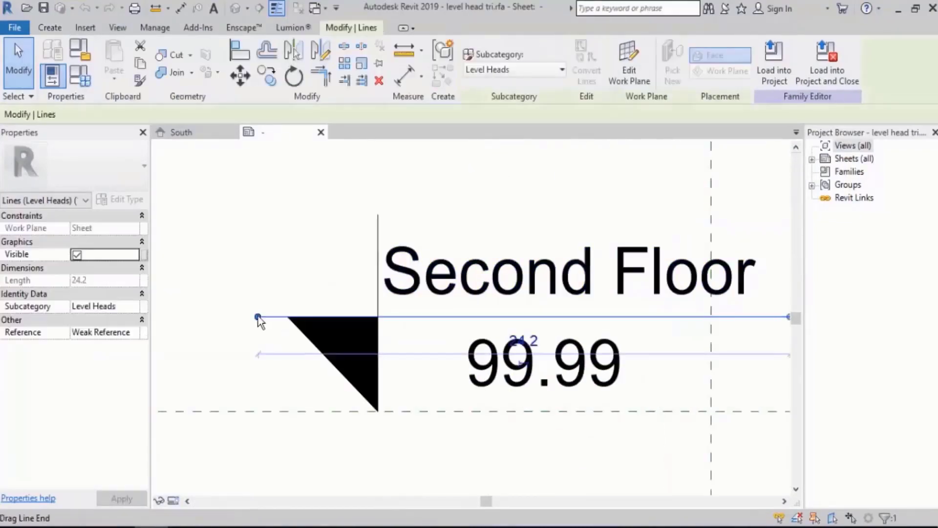
drag(257, 317, 312, 257)
click(313, 254)
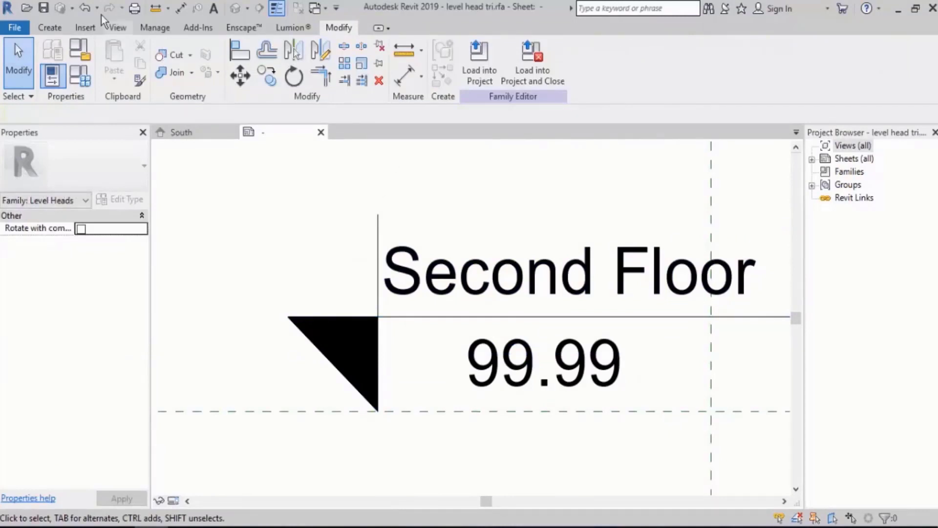
- Load the level head with the shortened line into Project2 and close the family file
click(488, 68)
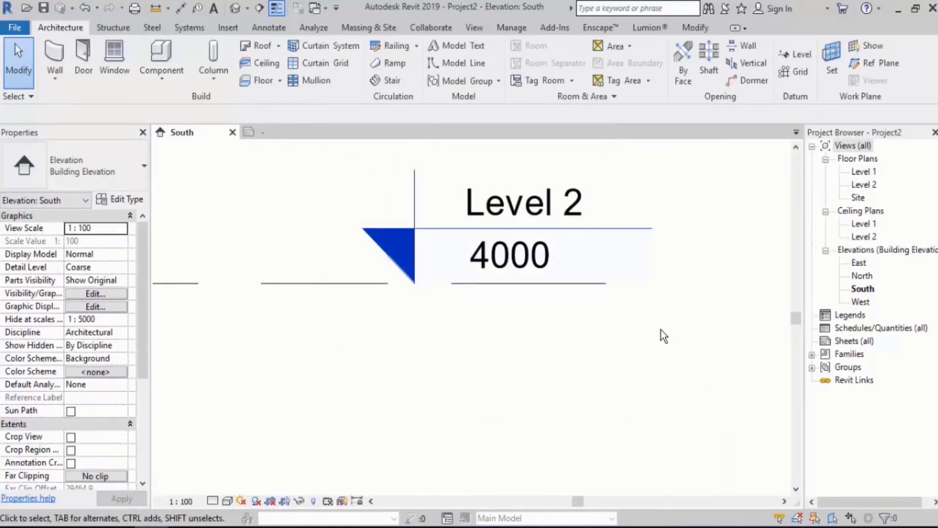
click(294, 133)
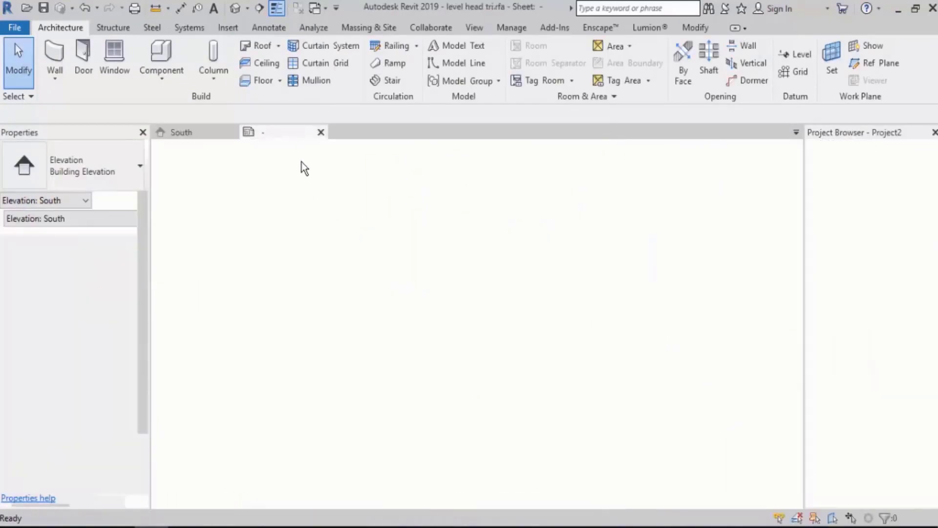
click(320, 132)
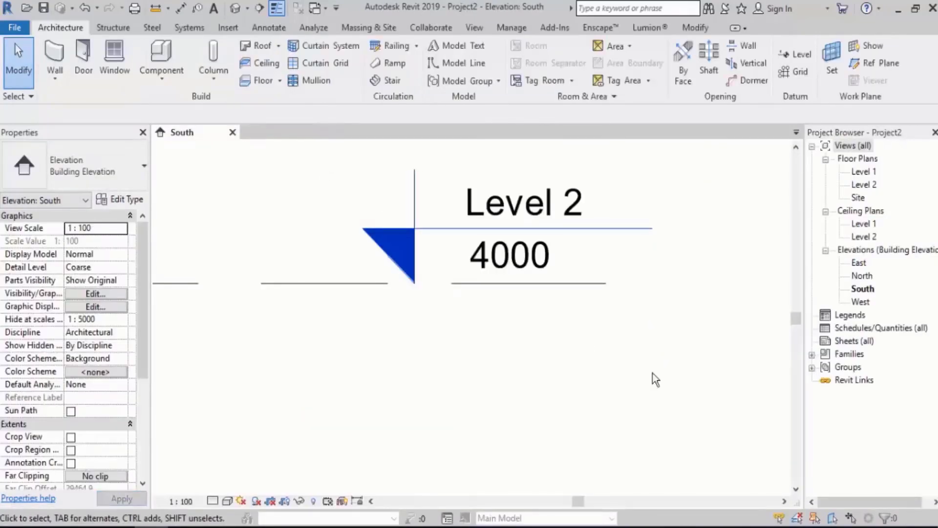
- Switch to the desktop and delete level head tri.rfa together with its backup files 0001 through 0004
click(899, 9)
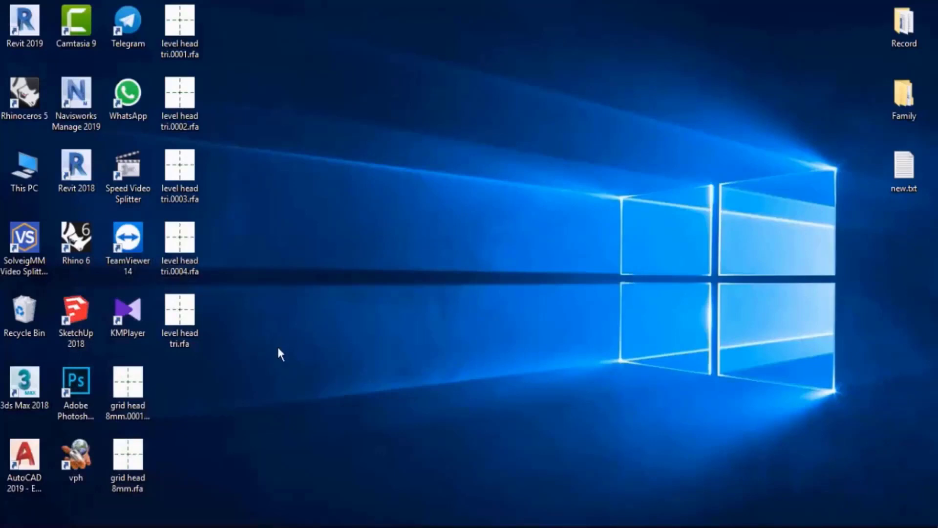
drag(267, 384, 180, 15)
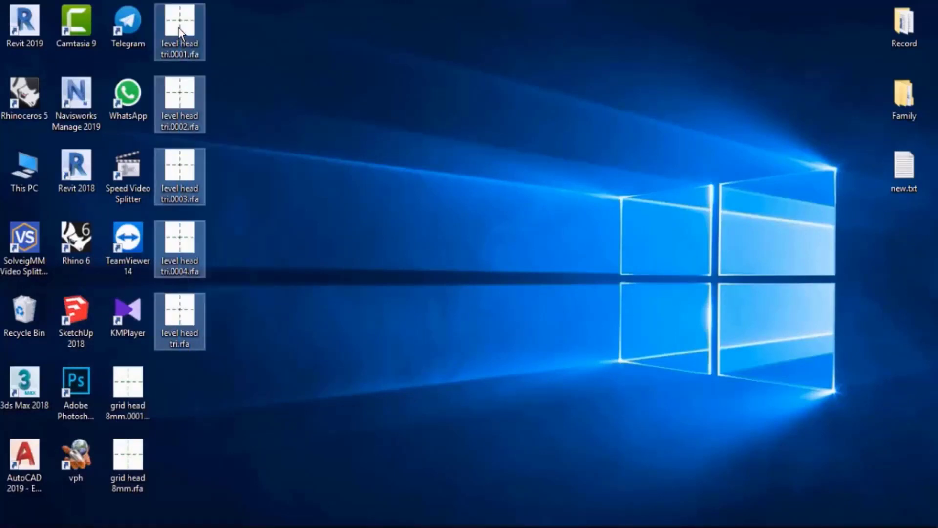
key(Delete)
key(Return)
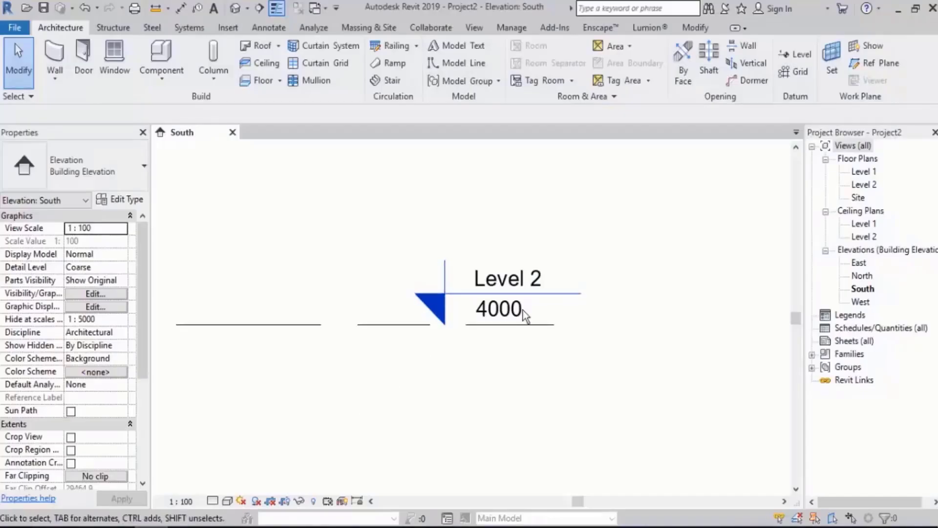
- Look through the project's loaded families in Project2, expanding Annotation Symbols to locate the level head tri family
scroll(523, 213, down, 4)
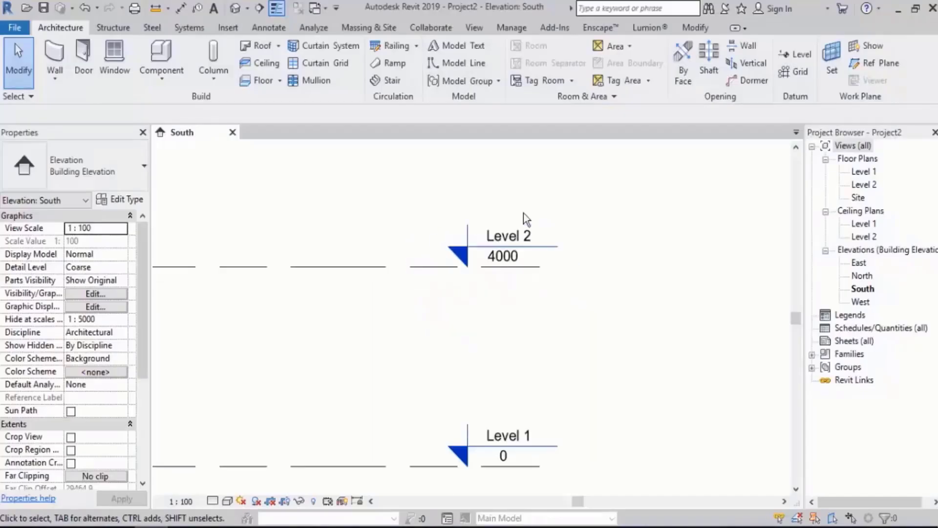
drag(403, 196, 588, 311)
click(812, 354)
scroll(874, 337, down, 2)
scroll(894, 332, down, 3)
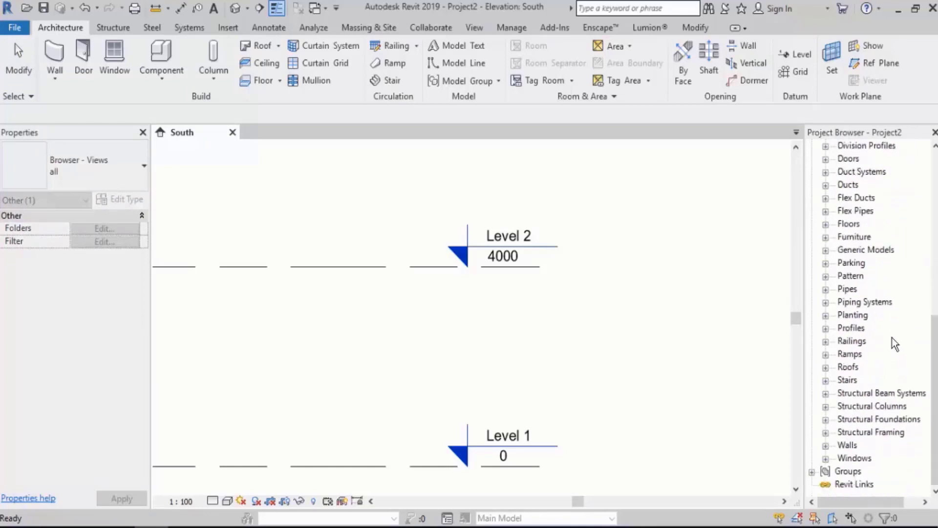
scroll(892, 338, up, 4)
scroll(887, 357, up, 1)
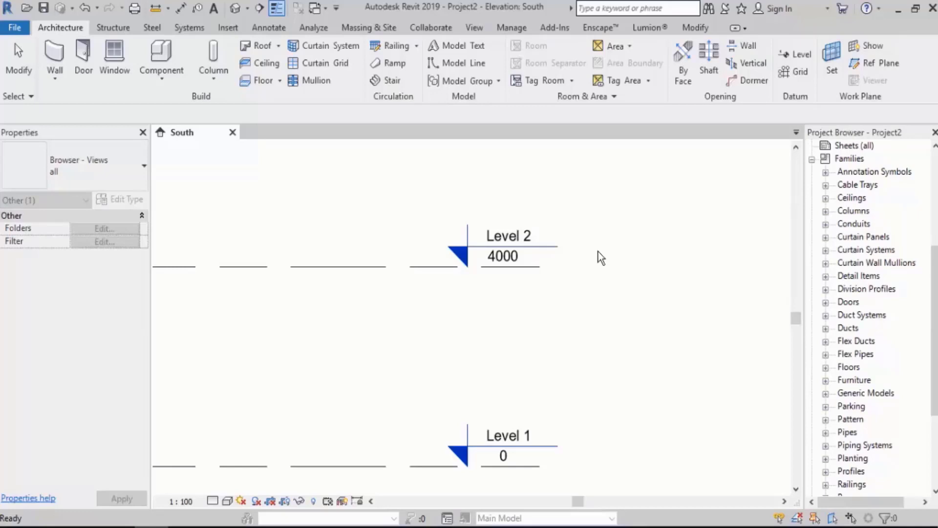
click(826, 173)
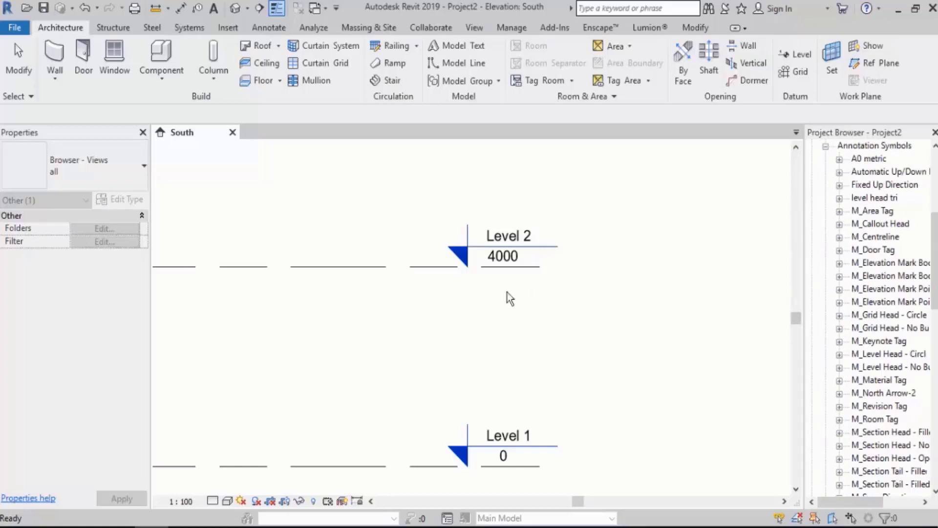
click(462, 313)
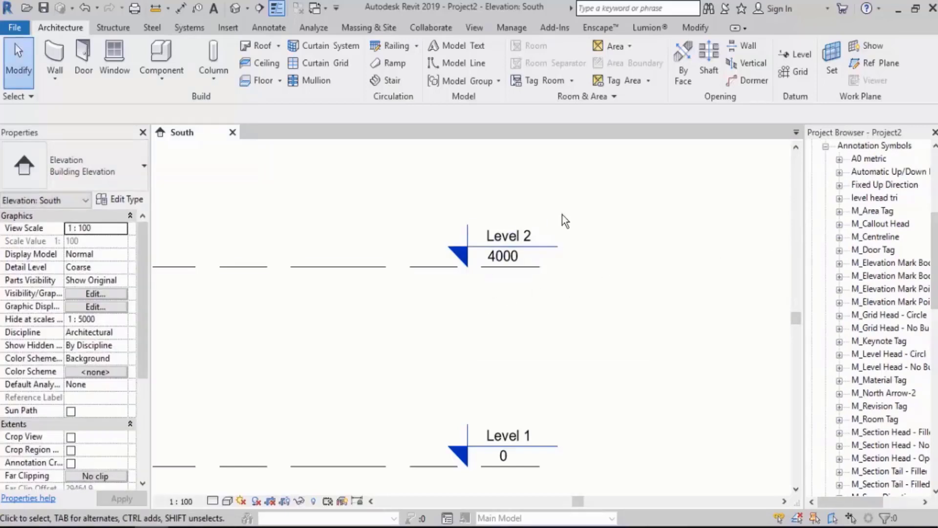
- Check in Level 2's type properties which symbol the 8mm Head level type uses
middle_drag(575, 214, 586, 212)
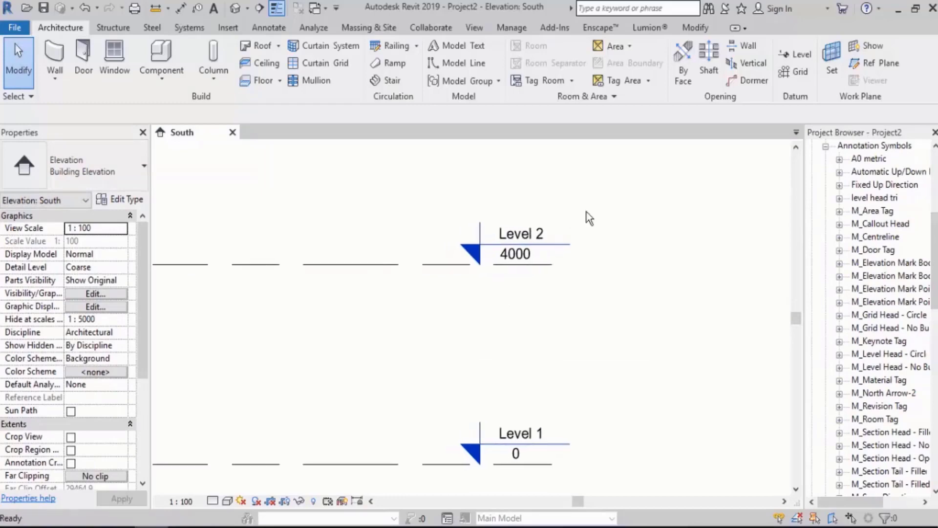
click(318, 265)
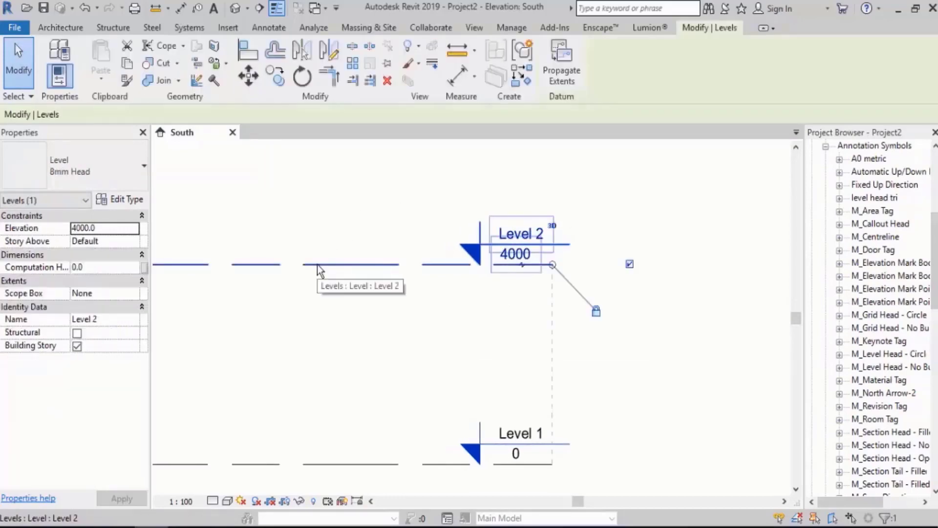
click(123, 200)
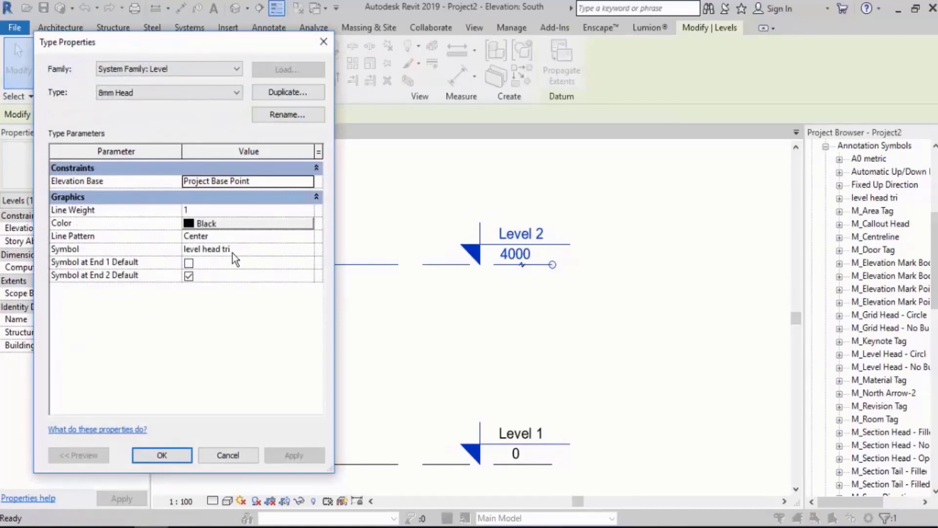
click(237, 458)
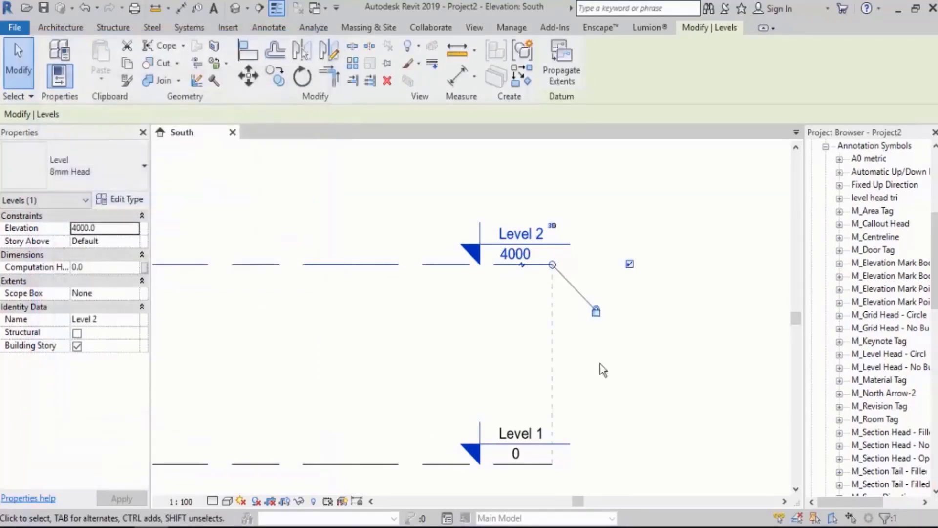
- Open the project's level head tri annotation family for editing and save it to the Desktop as level head tri.rfa
drag(934, 288, 935, 271)
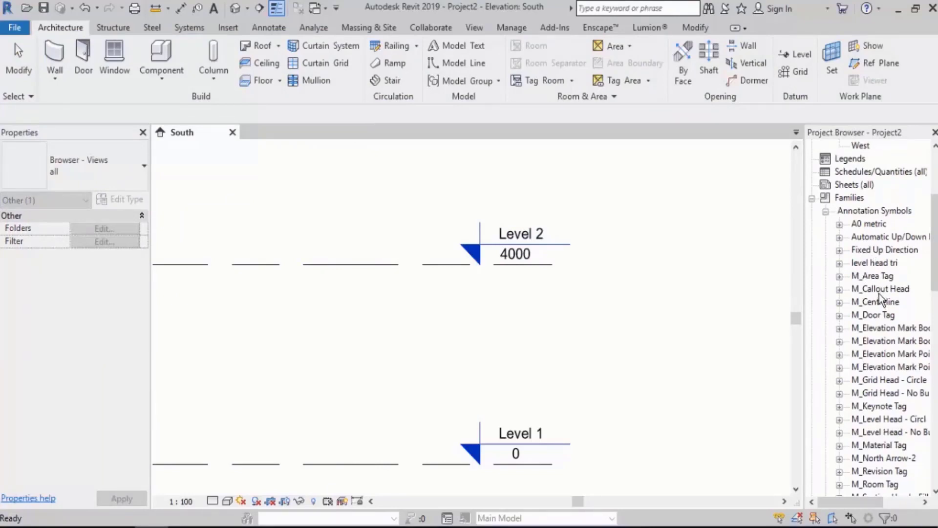
click(839, 264)
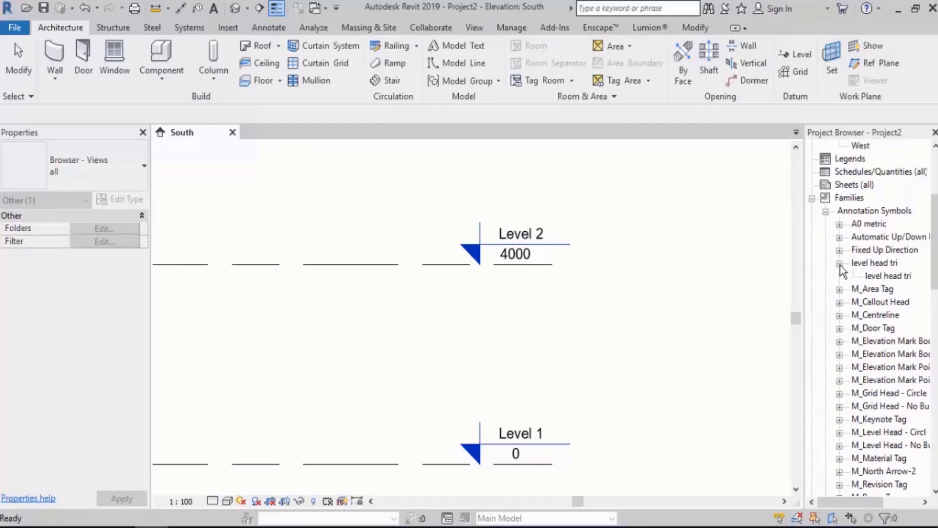
click(840, 264)
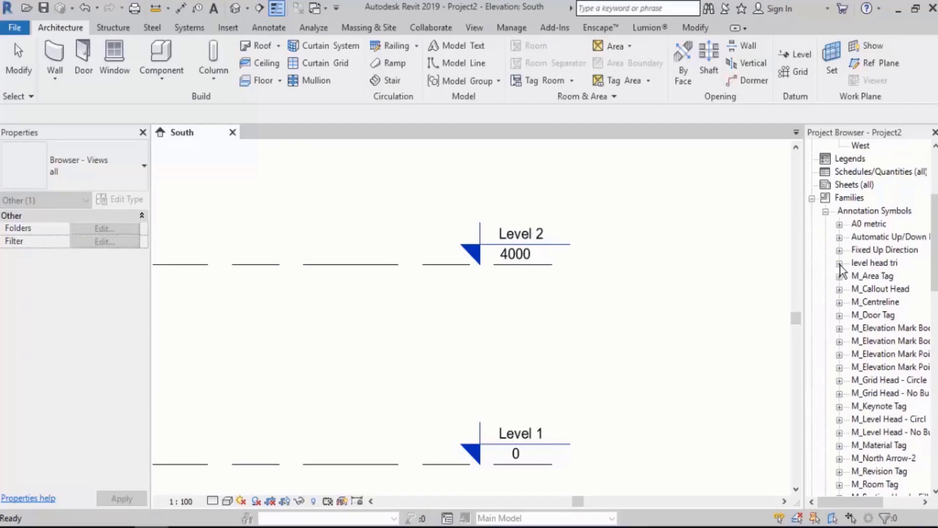
right_click(872, 262)
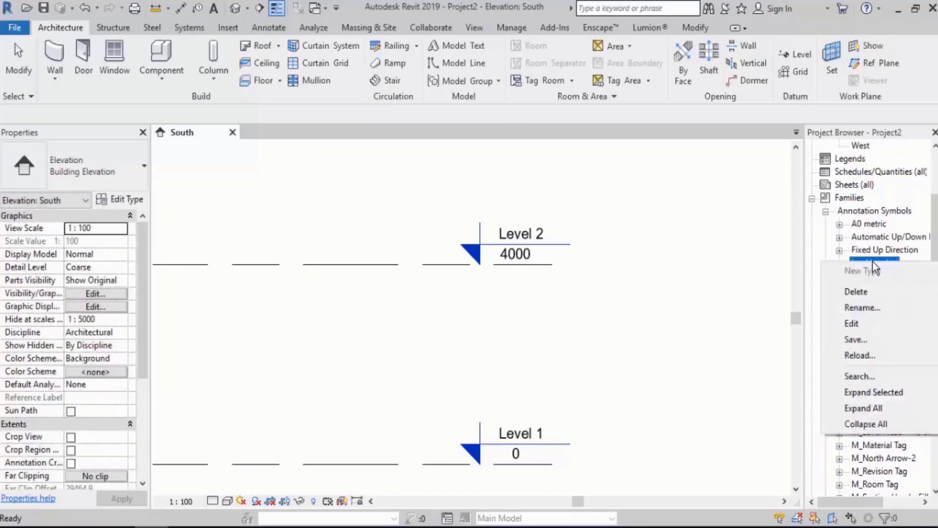
click(872, 319)
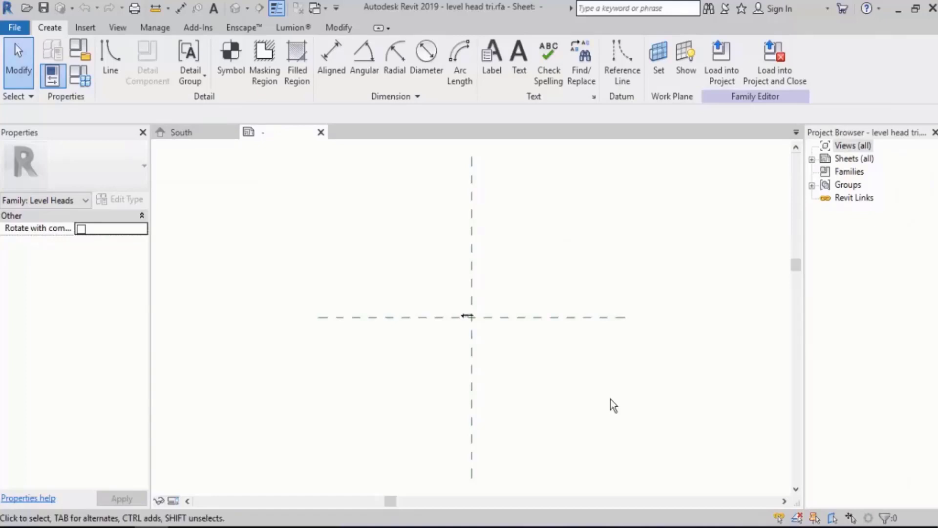
scroll(474, 318, up, 5)
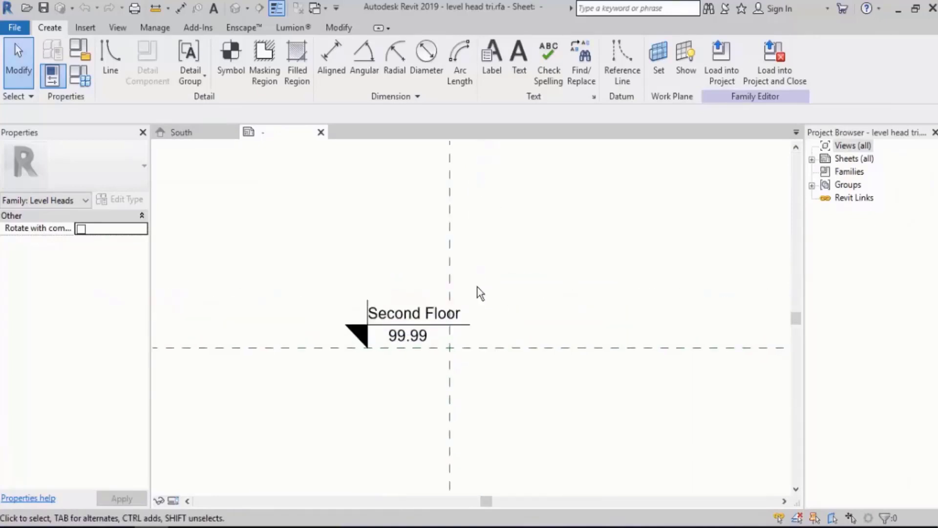
key(ctrl+s)
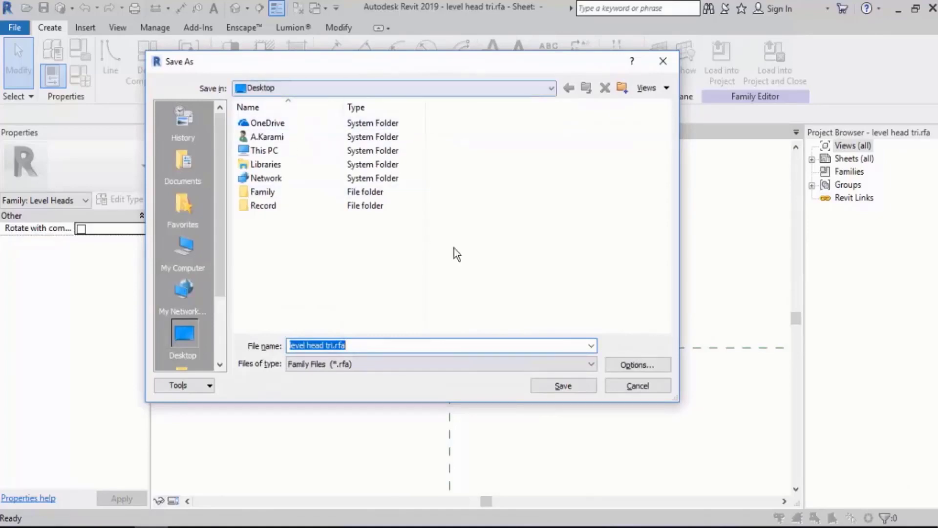
click(559, 385)
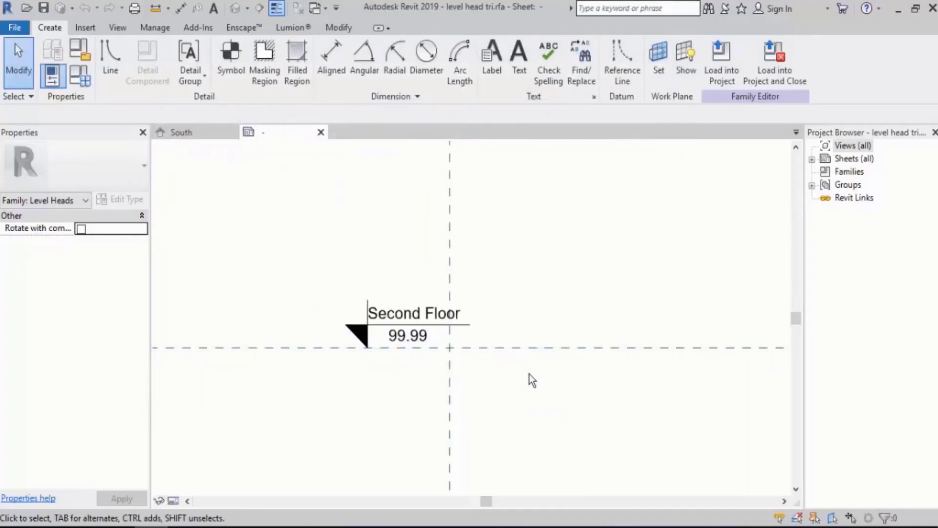
- Extend the vertical line above the triangle upward, well past the name label
scroll(375, 327, up, 2)
drag(358, 287, 358, 212)
click(652, 220)
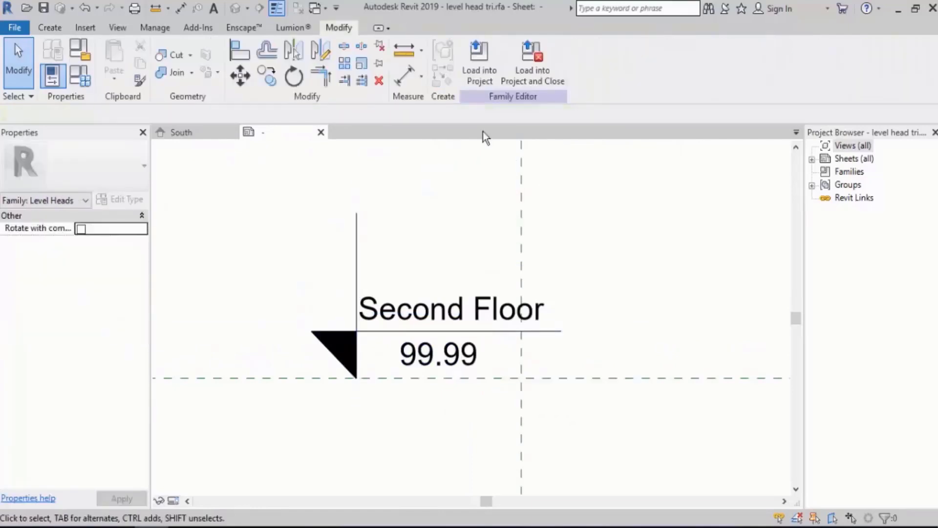
- Load the level head with the longer vertical line into Project2, overwriting the existing version, and check the saved family files on the desktop
click(479, 76)
click(474, 225)
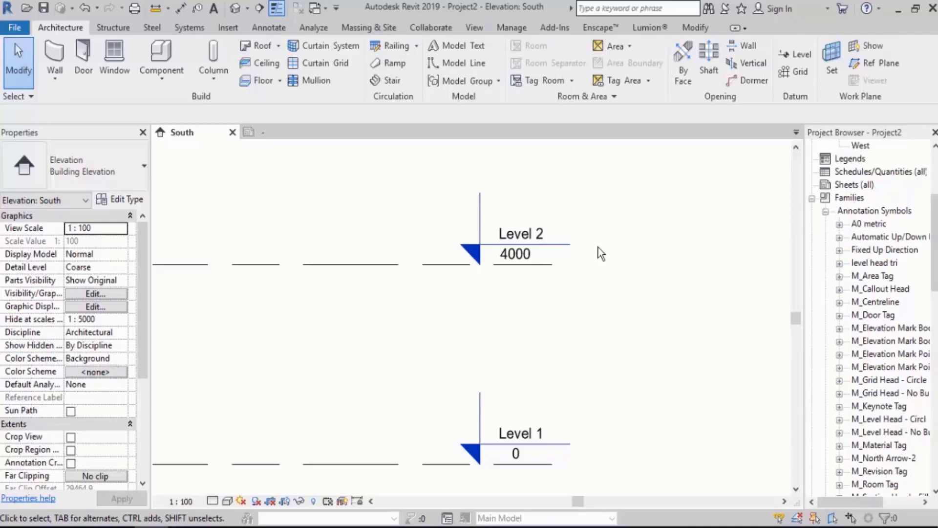
scroll(598, 248, up, 5)
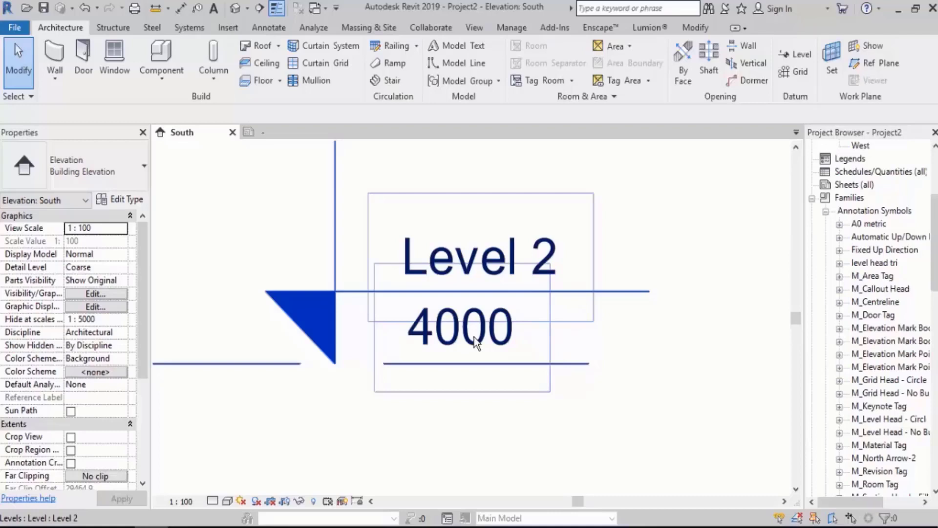
scroll(571, 256, down, 5)
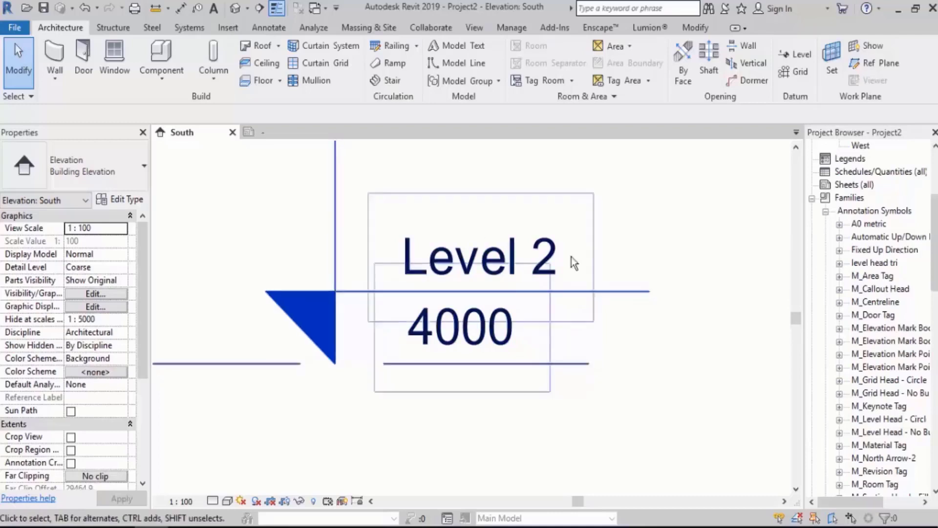
scroll(570, 262, down, 2)
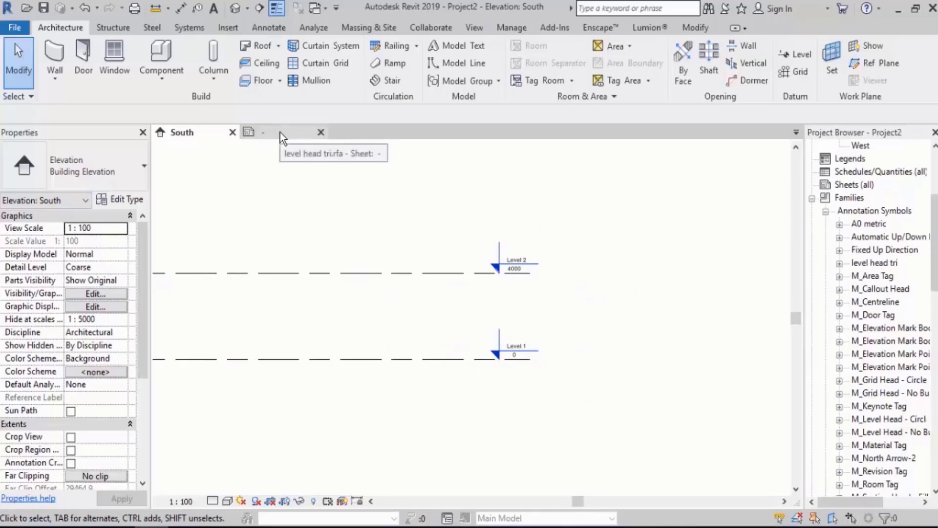
click(898, 9)
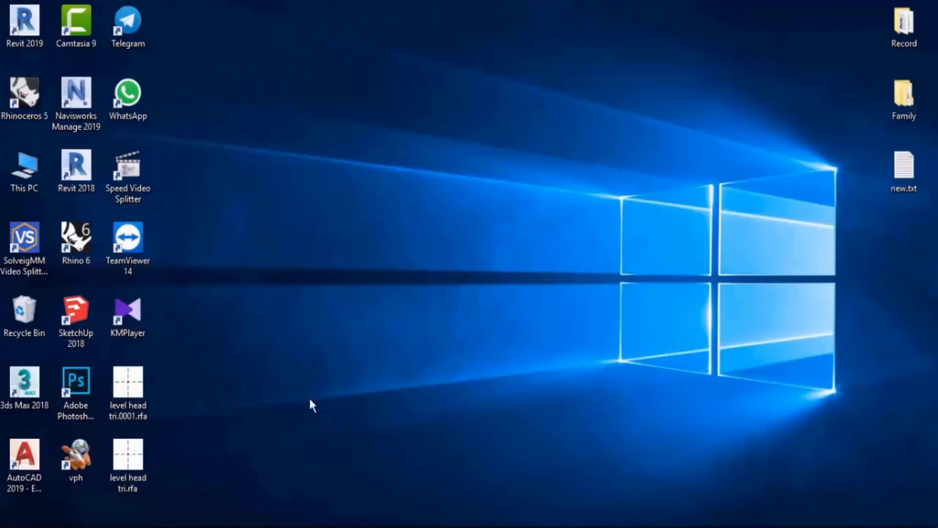
click(151, 527)
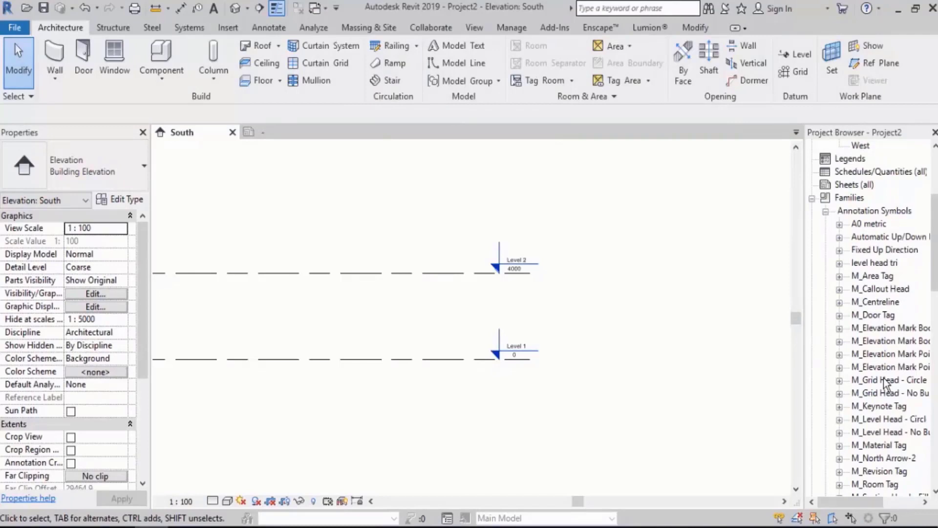
- Add the prefix FFL to the family's name label and shift the label so its text starts at the vertical line
click(277, 132)
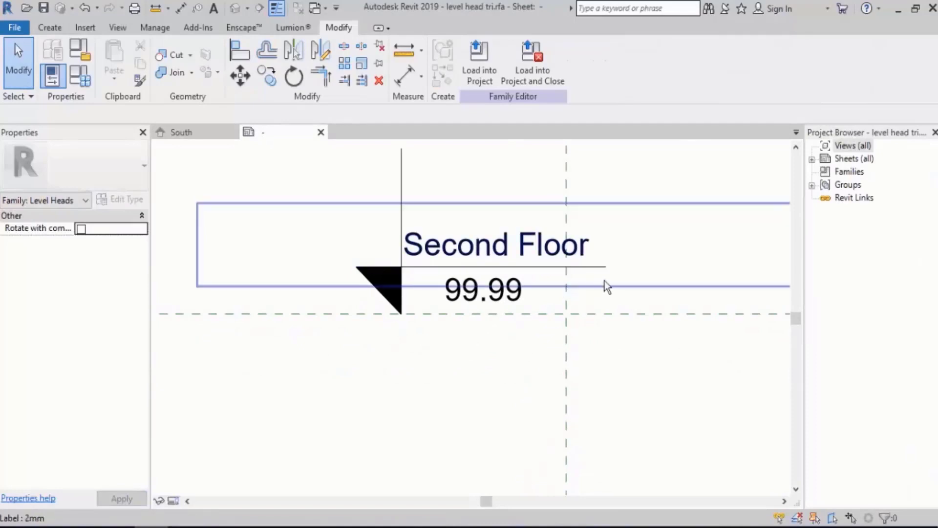
scroll(603, 281, up, 2)
click(401, 230)
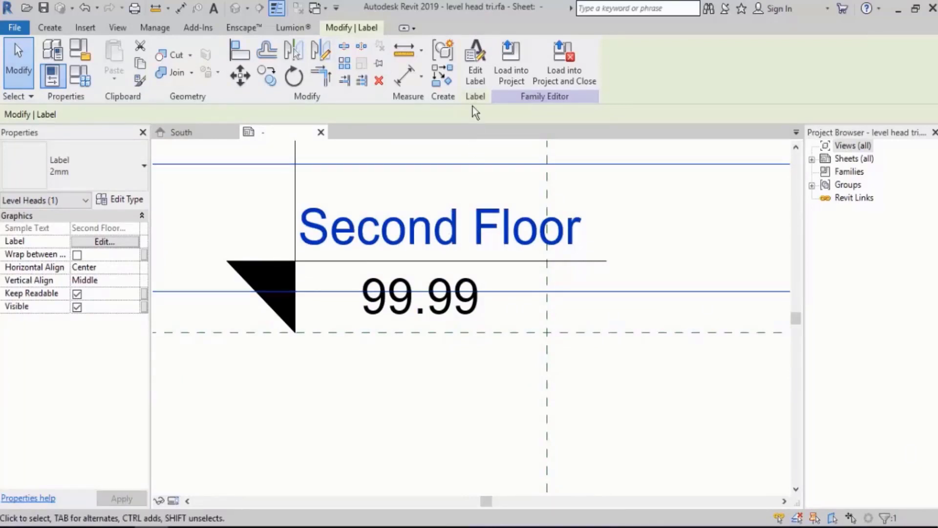
click(477, 79)
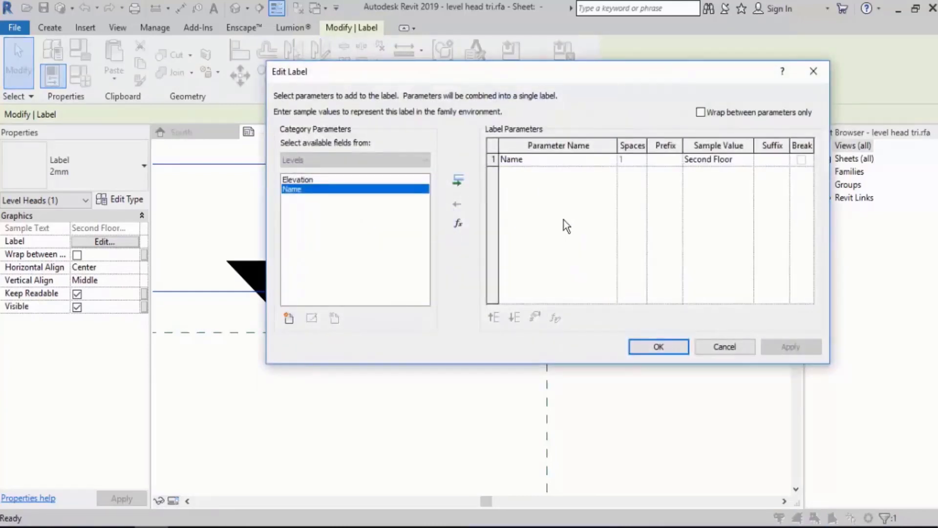
click(666, 161)
text(FFL)
click(659, 347)
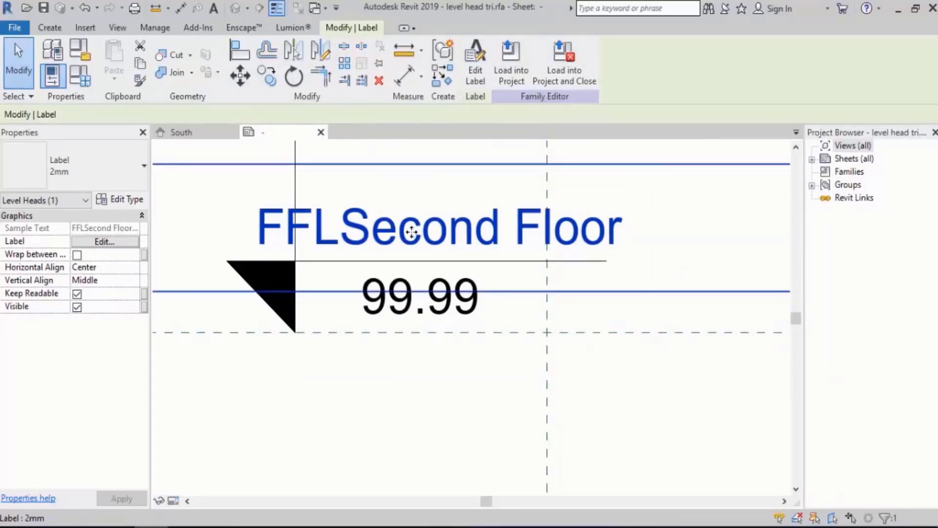
drag(411, 225, 452, 238)
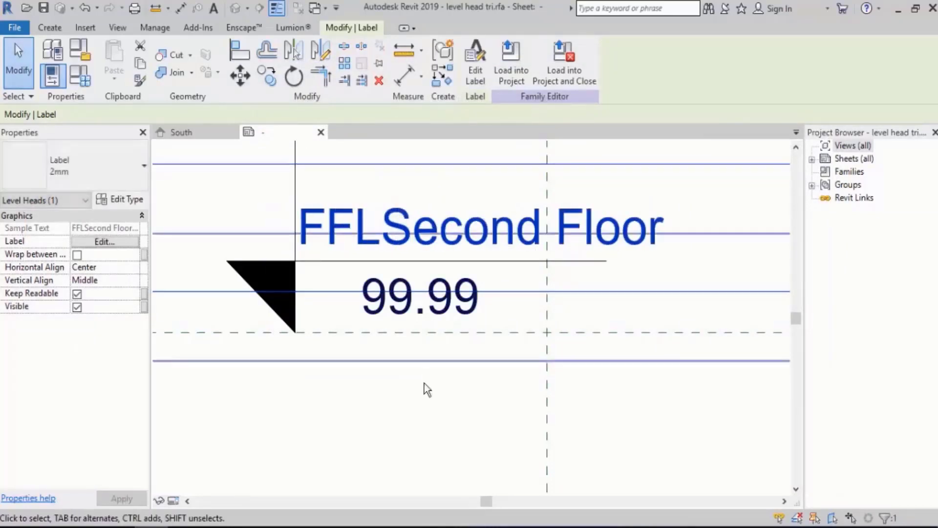
click(420, 411)
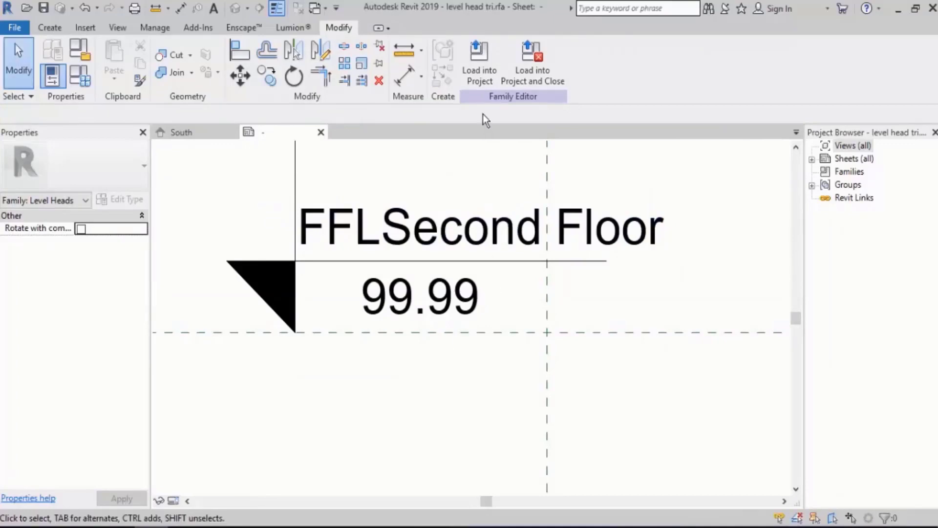
- Load the level head with the FFL prefix into Project2, overwriting the existing version, and inspect Level 2's head
click(480, 61)
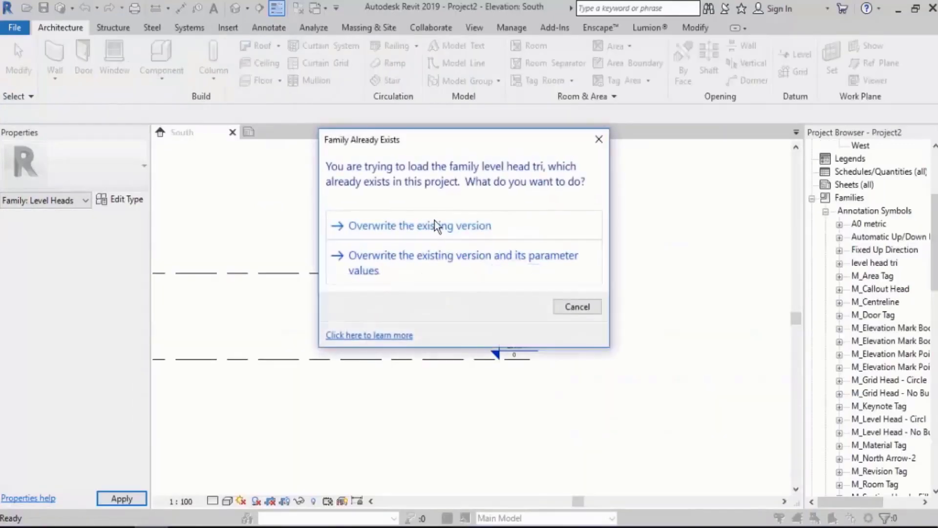
click(445, 221)
scroll(538, 266, up, 5)
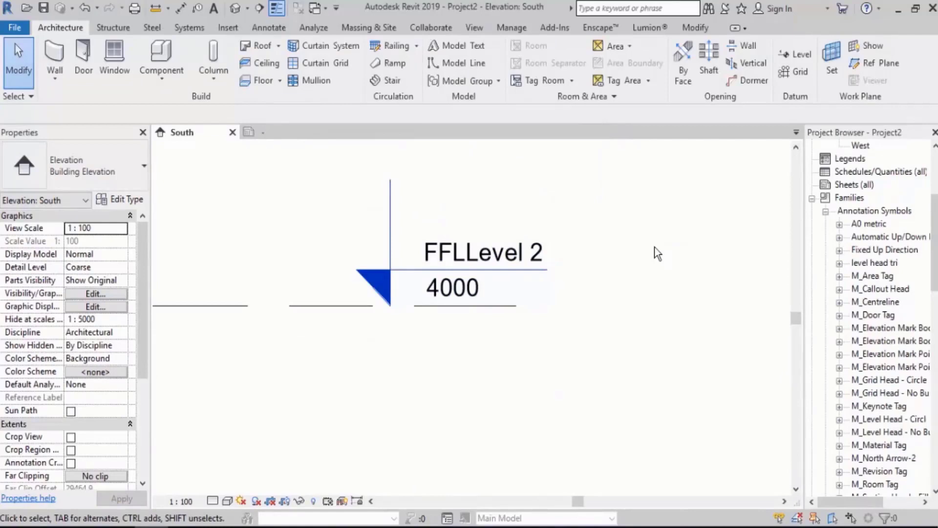
click(506, 250)
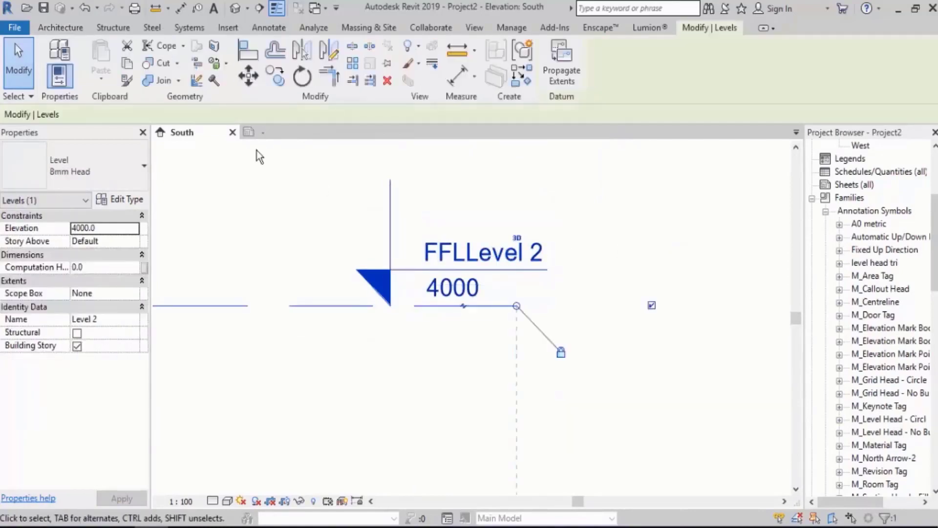
- Return to the level head family and change the name label's prefix to "FFL: " with a colon and trailing space
click(289, 132)
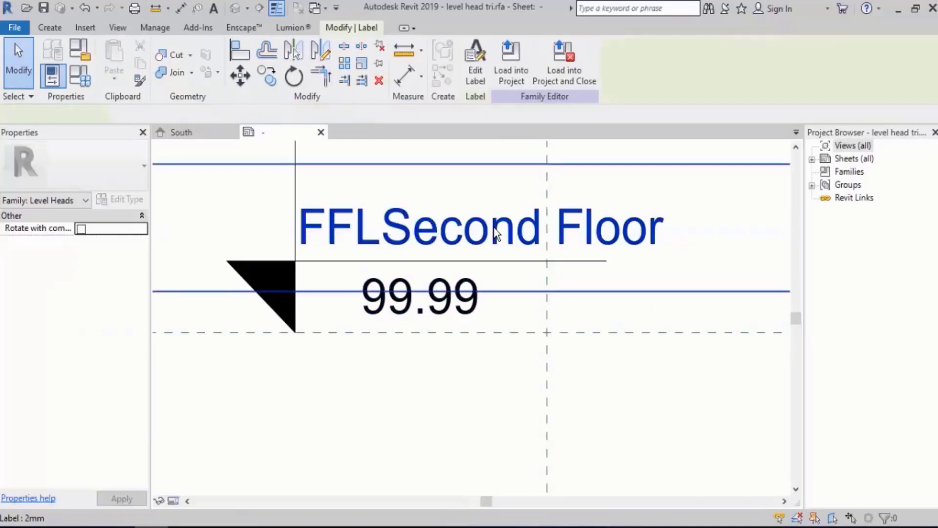
click(474, 69)
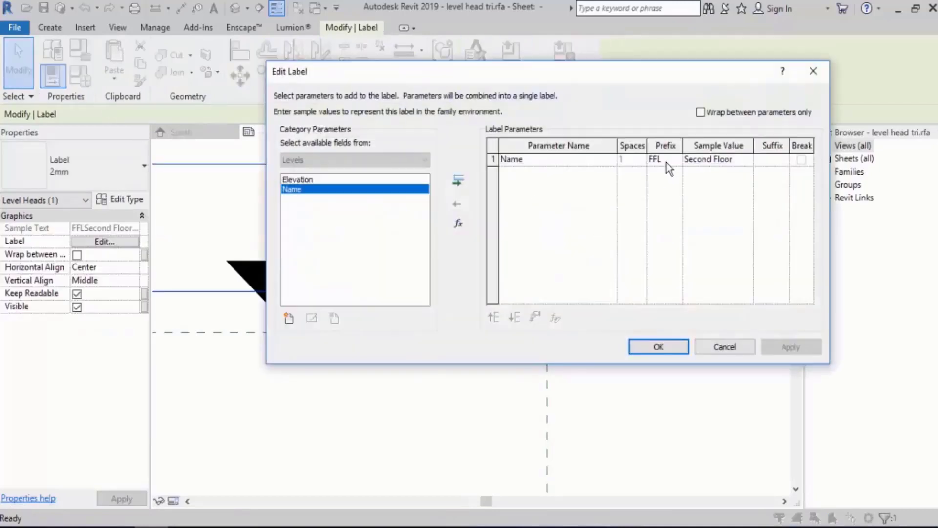
click(669, 160)
text(:)
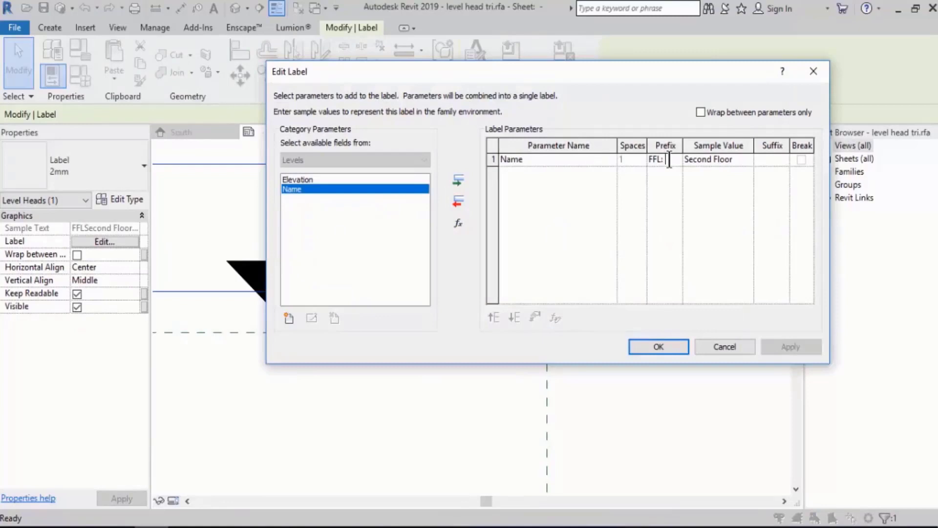
click(657, 346)
- Load the level head with the colon prefix into Project2, overwriting the existing version, and review both level heads
click(519, 65)
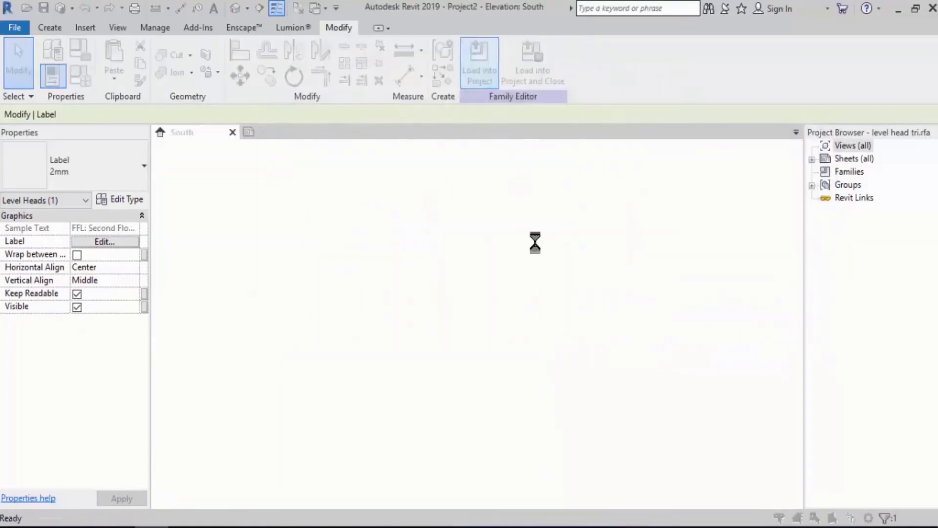
click(444, 235)
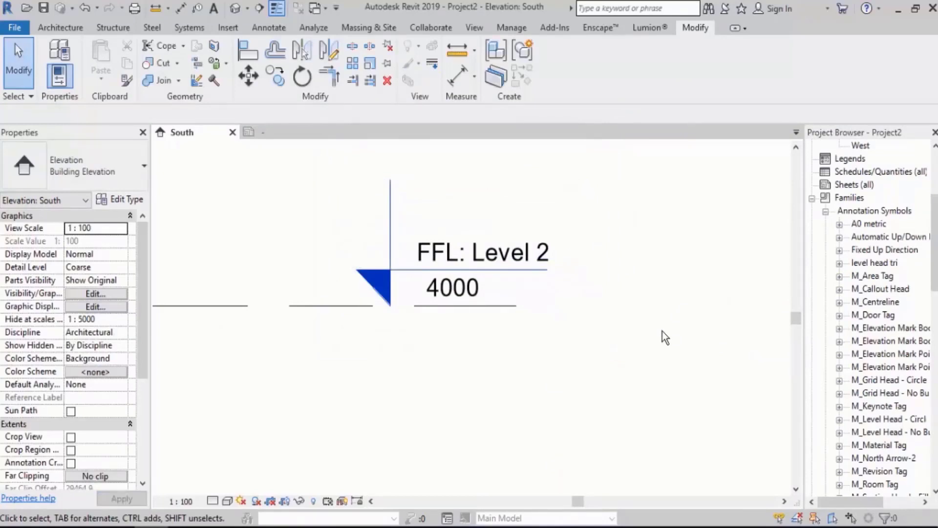
scroll(423, 313, up, 3)
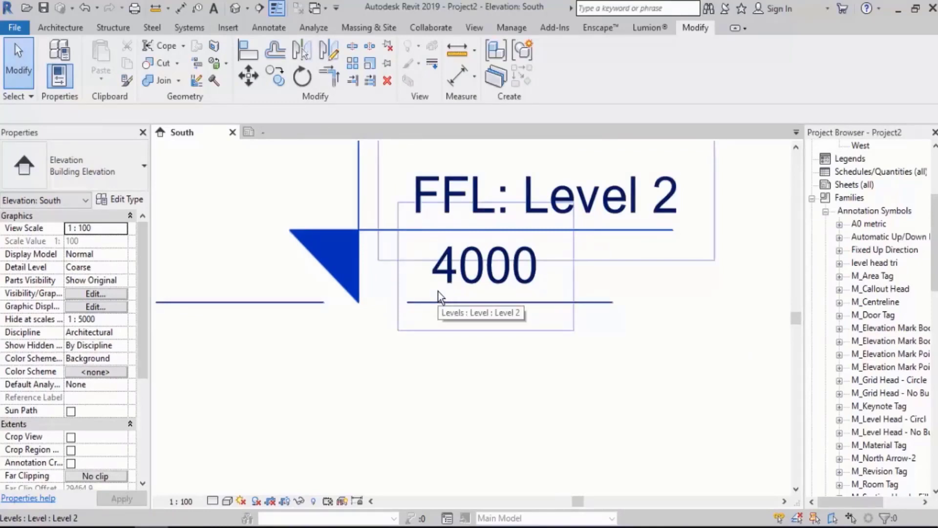
scroll(490, 210, down, 6)
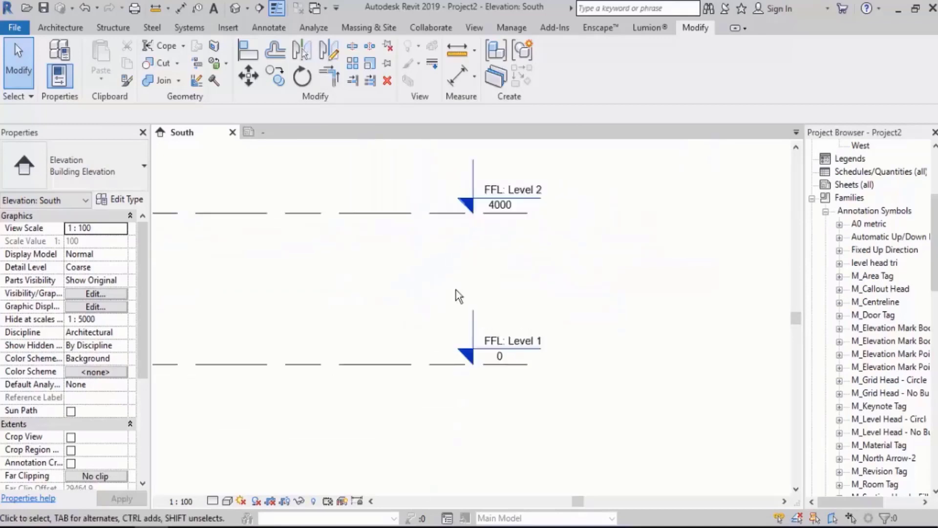
- Try moving Level 1 down to about -800 mm in the South elevation, and undo the move
scroll(455, 293, up, 2)
middle_drag(406, 390, 435, 268)
click(405, 260)
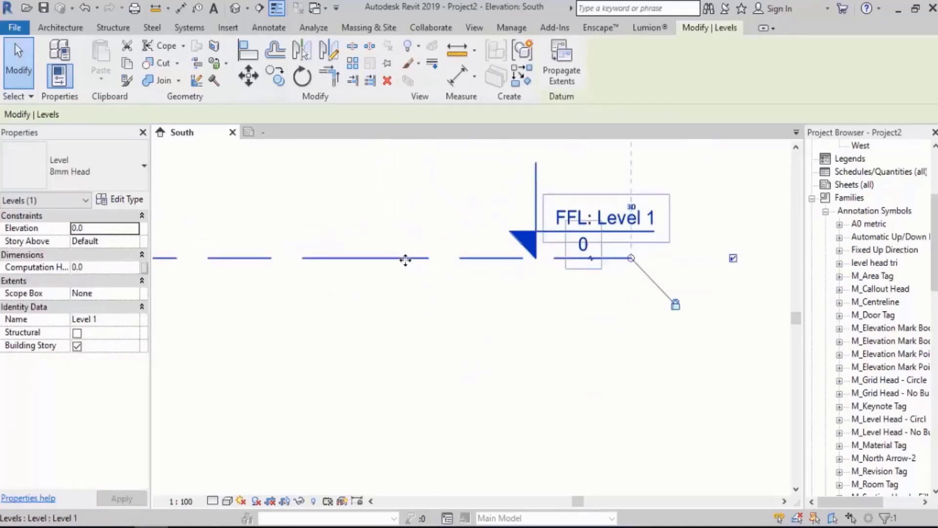
drag(405, 260, 406, 311)
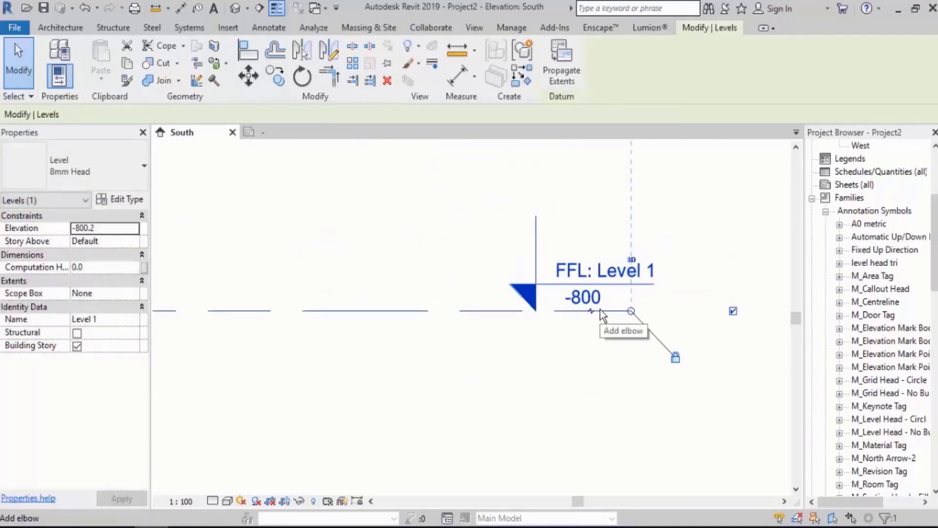
key(ctrl+z)
scroll(522, 318, down, 3)
scroll(551, 147, up, 4)
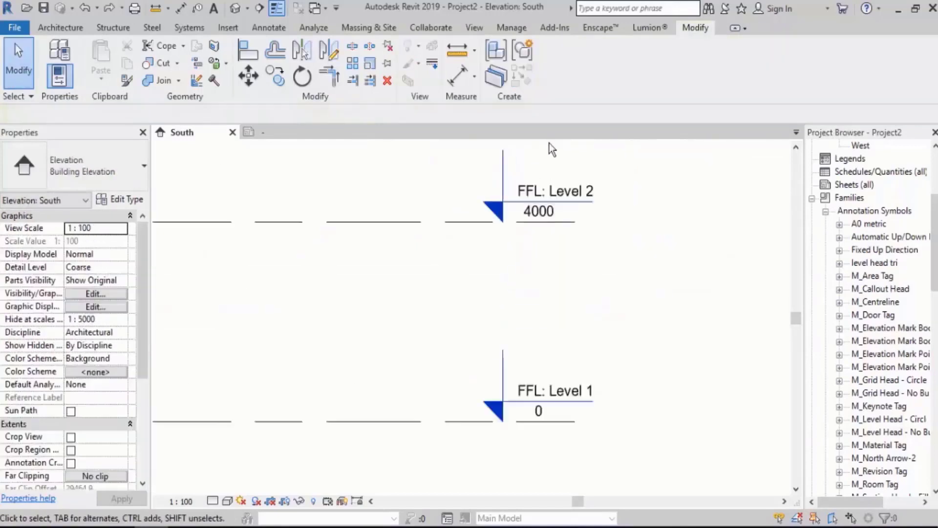
middle_drag(652, 164, 565, 231)
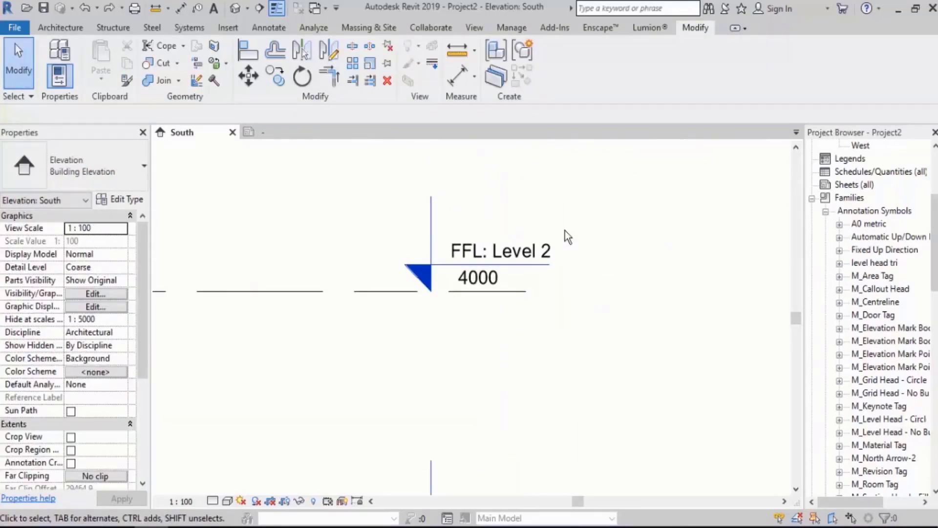
- Return to the level head family and open the number format settings of the elevation label's Elevation parameter
click(280, 141)
middle_drag(507, 295, 556, 301)
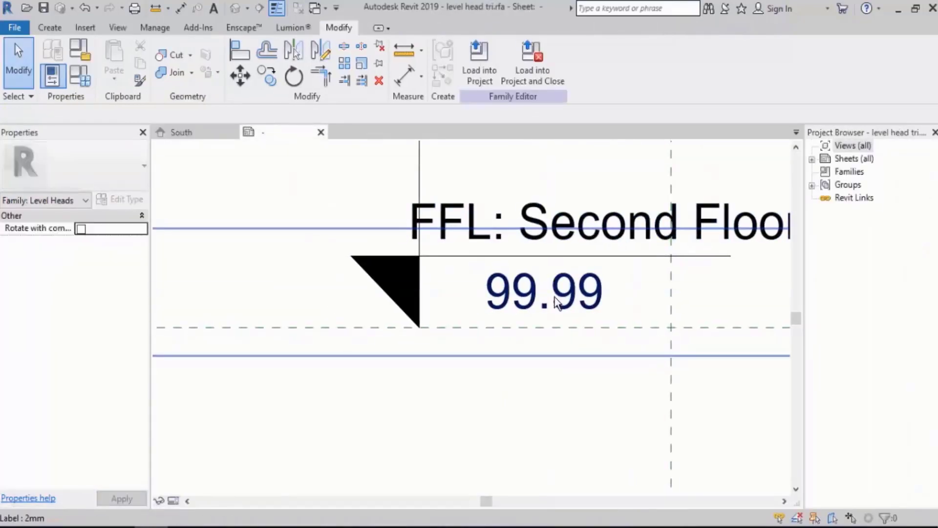
click(556, 301)
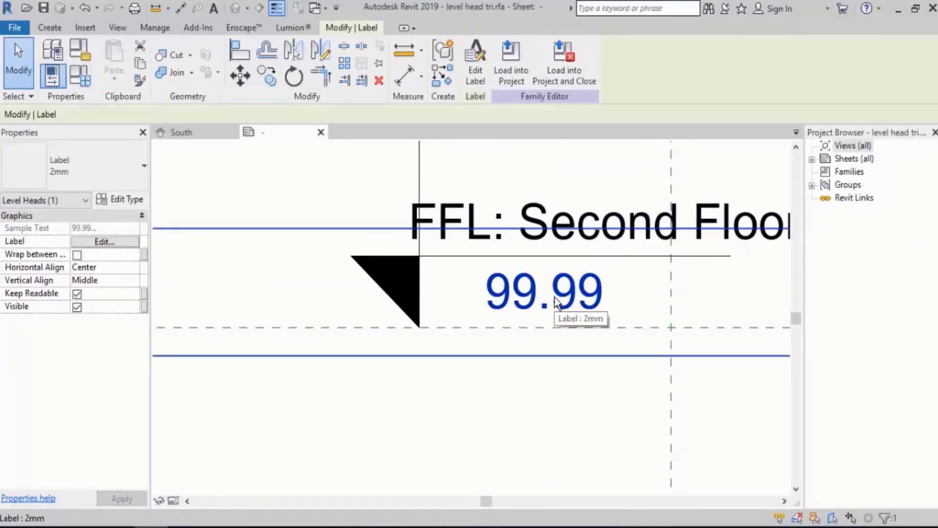
click(476, 74)
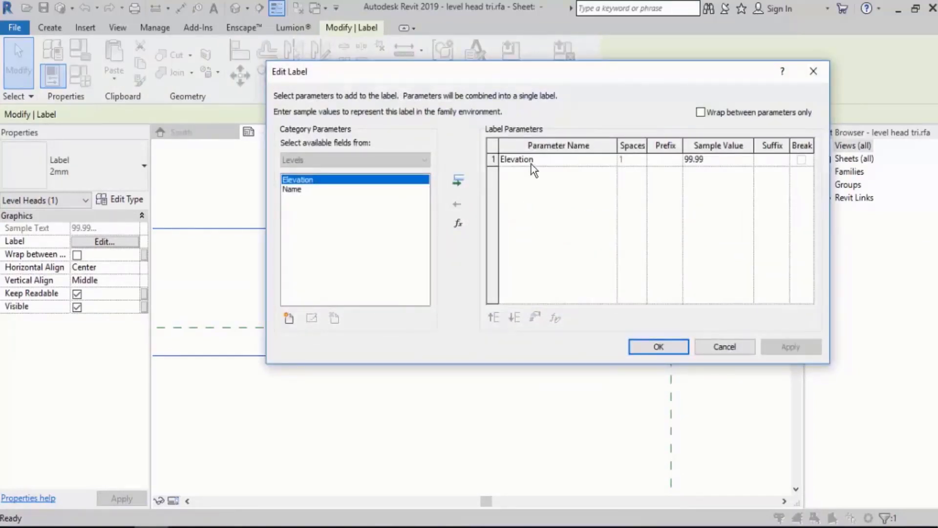
click(531, 161)
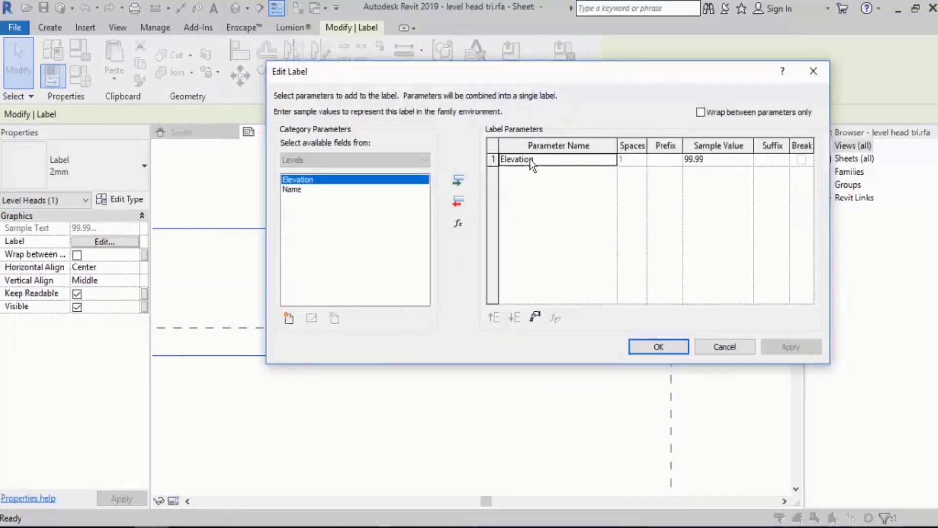
click(540, 315)
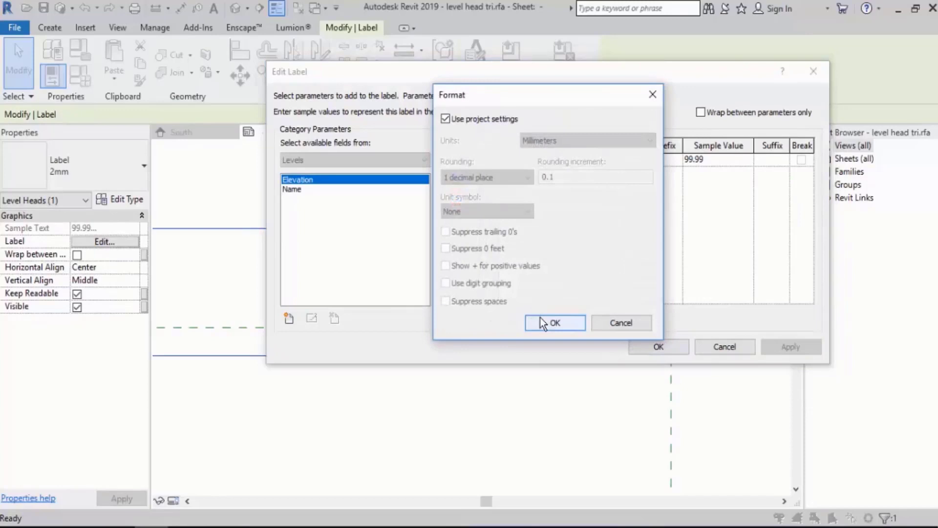
drag(537, 97, 350, 108)
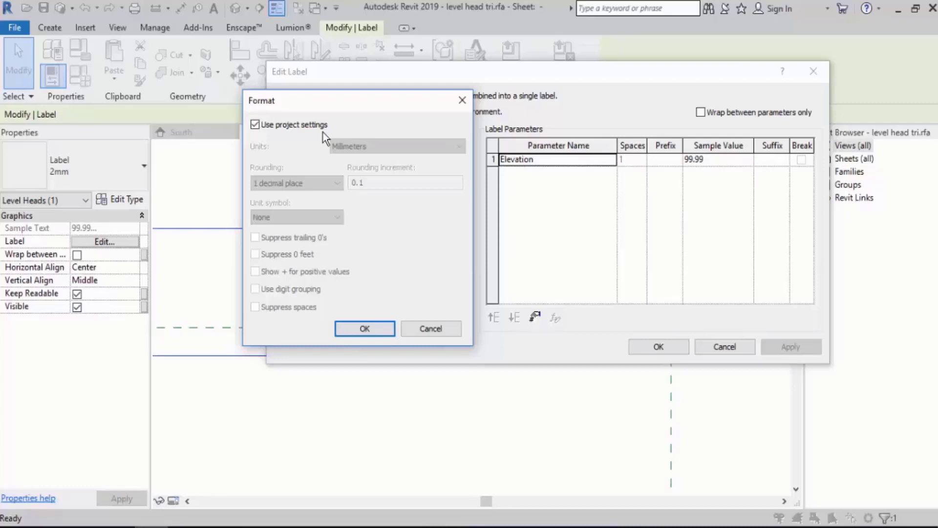
- Override the project settings and format the elevation in meters with 2 decimal places, no unit symbol and a plus sign for positive values
click(255, 125)
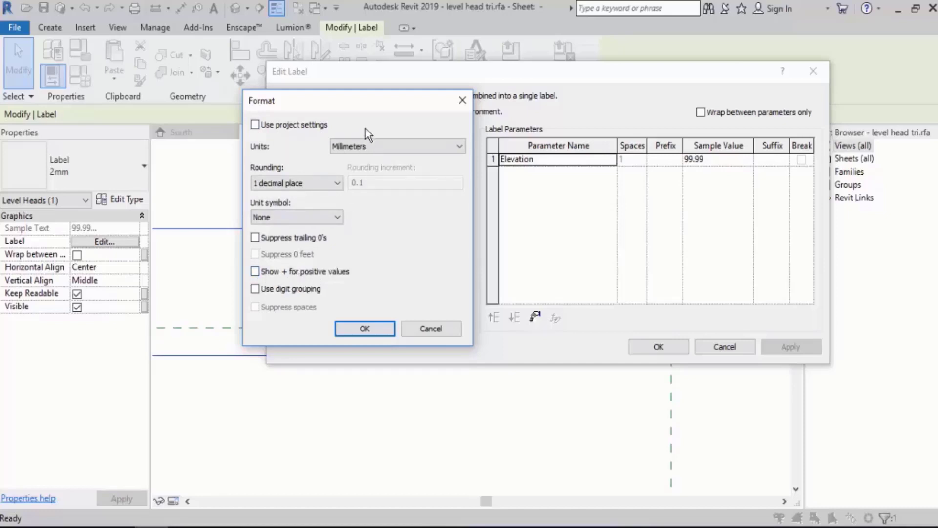
click(369, 148)
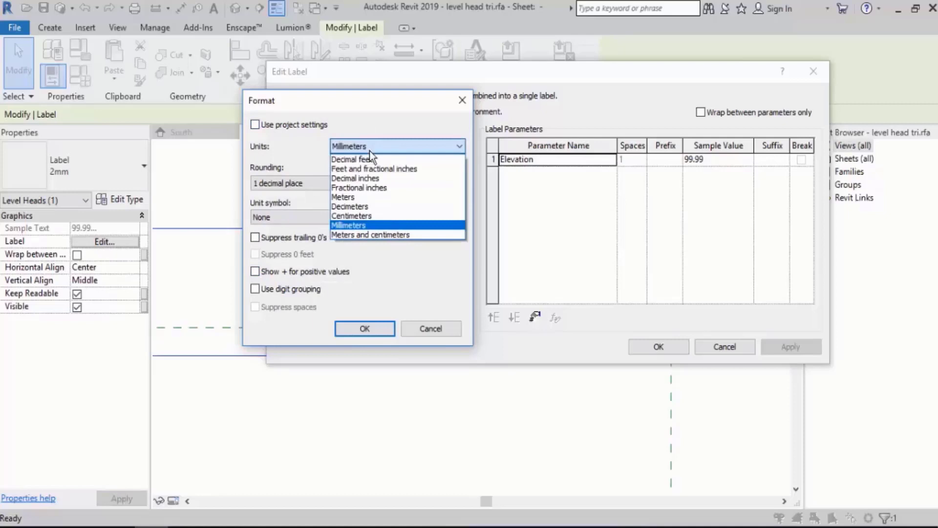
click(373, 197)
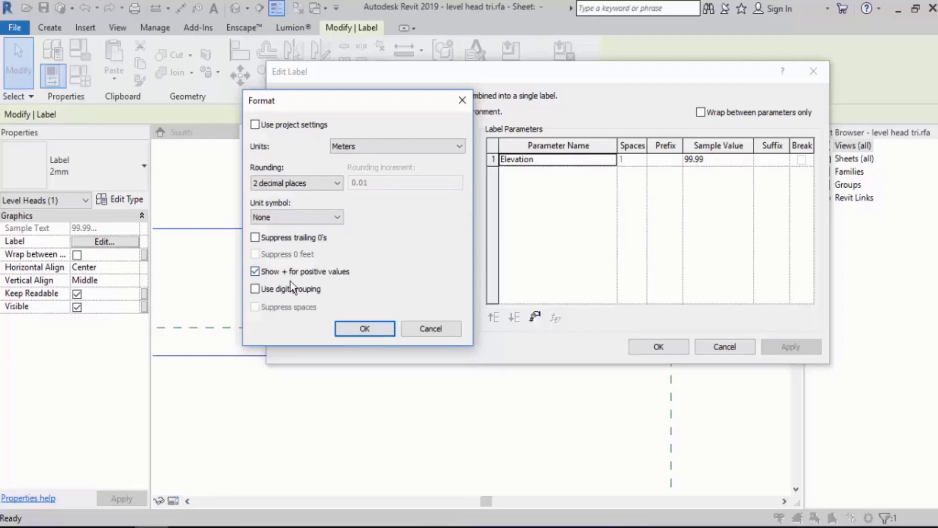
click(357, 327)
click(664, 347)
click(538, 428)
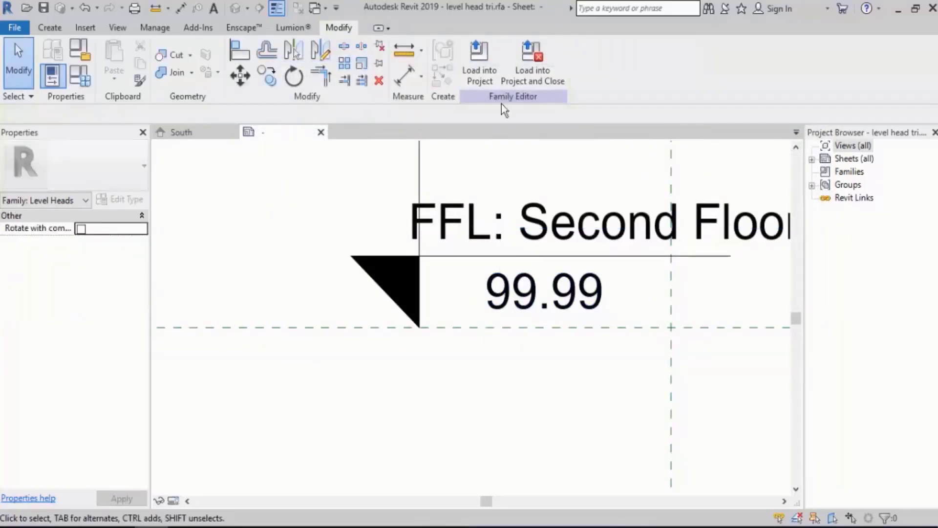
- Load the level head with the meter format into Project2, overwriting the existing version, and check Level 2's elevation text
click(480, 65)
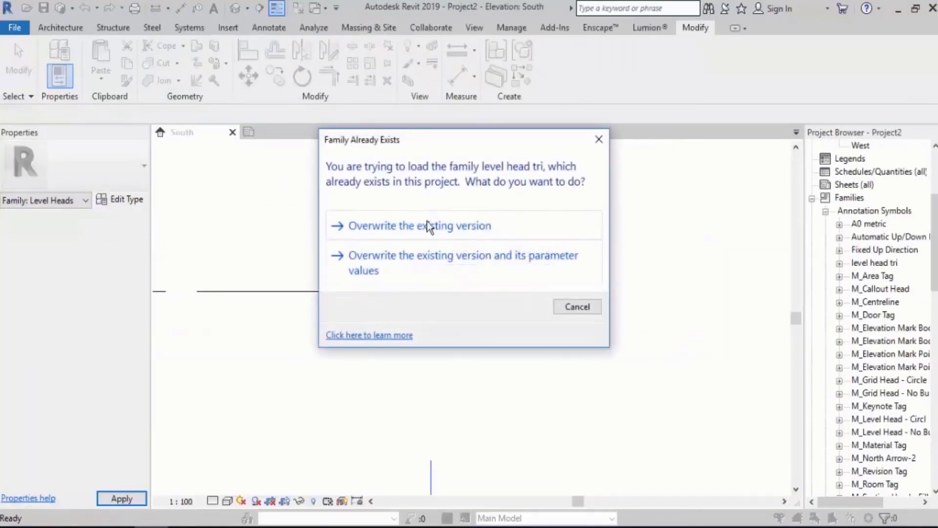
click(429, 225)
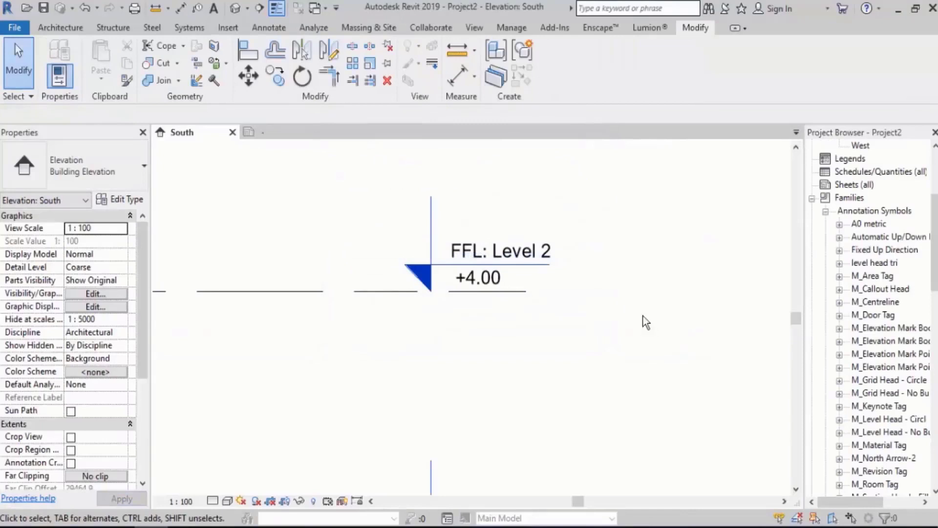
click(479, 287)
click(476, 189)
- Add the prefix "H=" to the family's elevation label and reload the family into Project2, overwriting the existing version
click(283, 129)
click(516, 297)
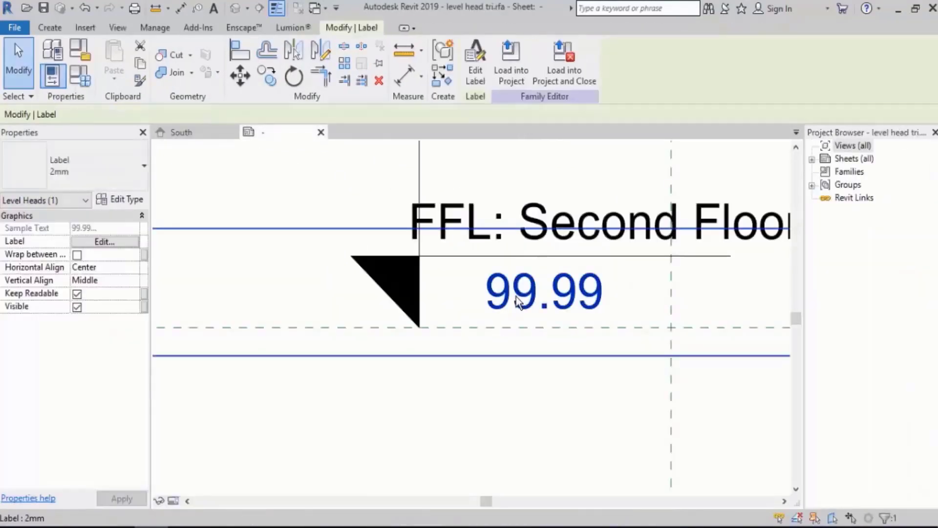
click(476, 73)
click(662, 160)
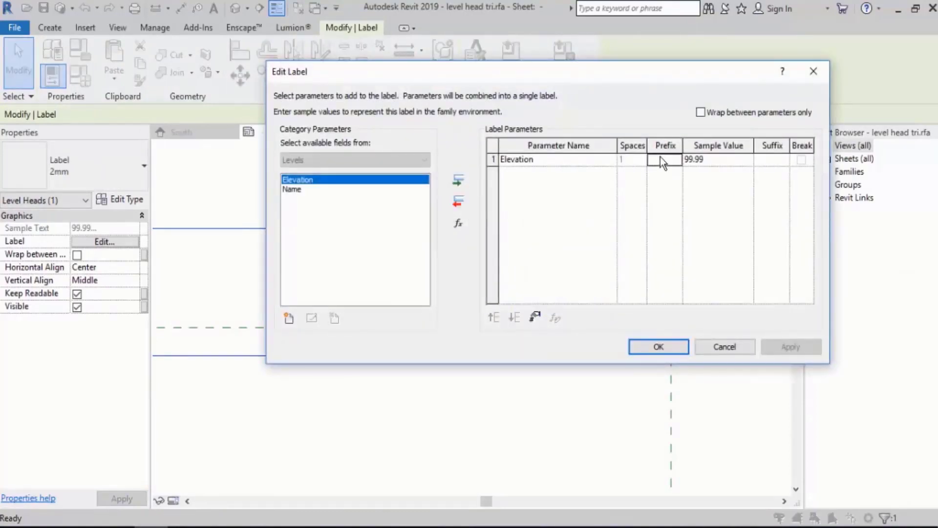
text(H=)
click(647, 343)
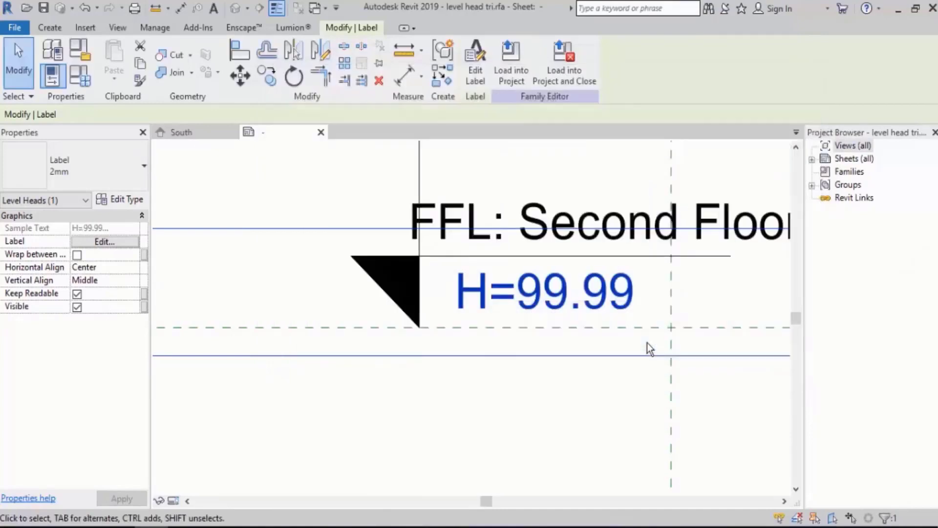
click(515, 70)
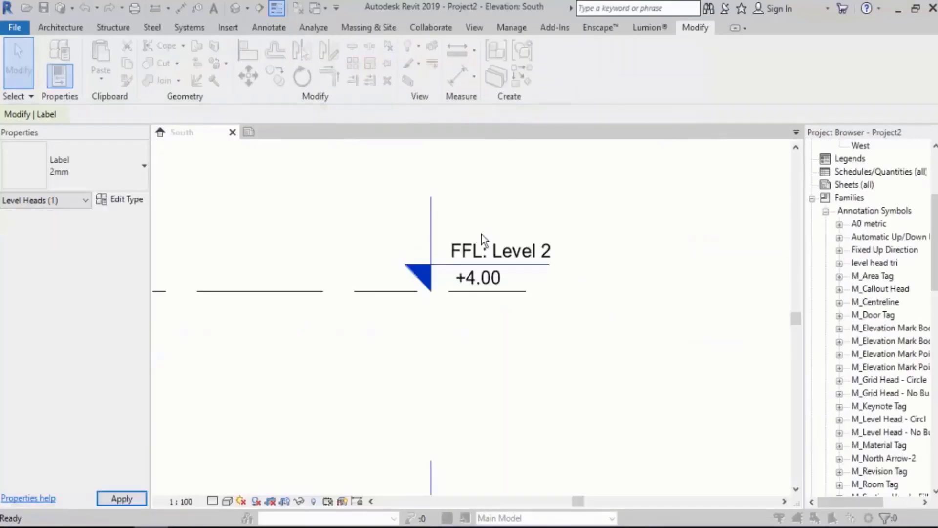
click(462, 229)
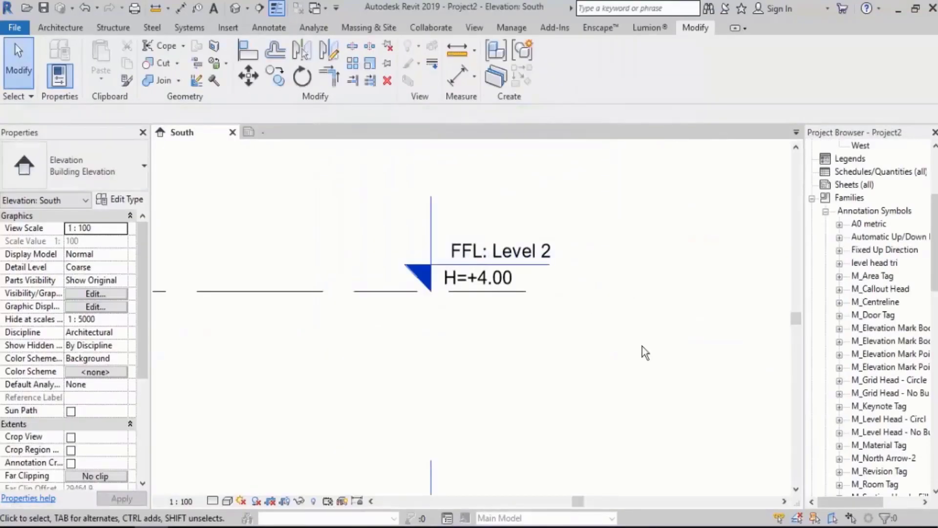